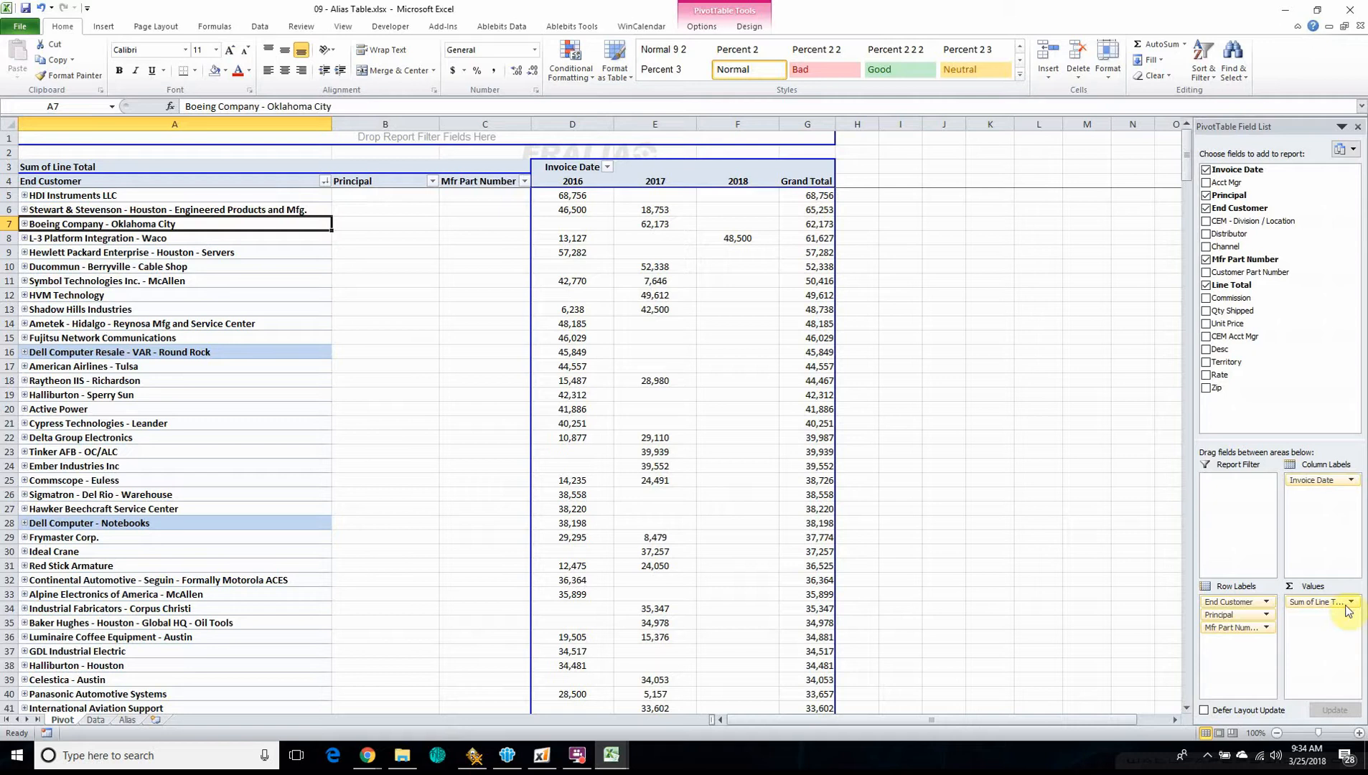
Look over the last invoice records on the Data sheet, down to the end of the list
click(94, 721)
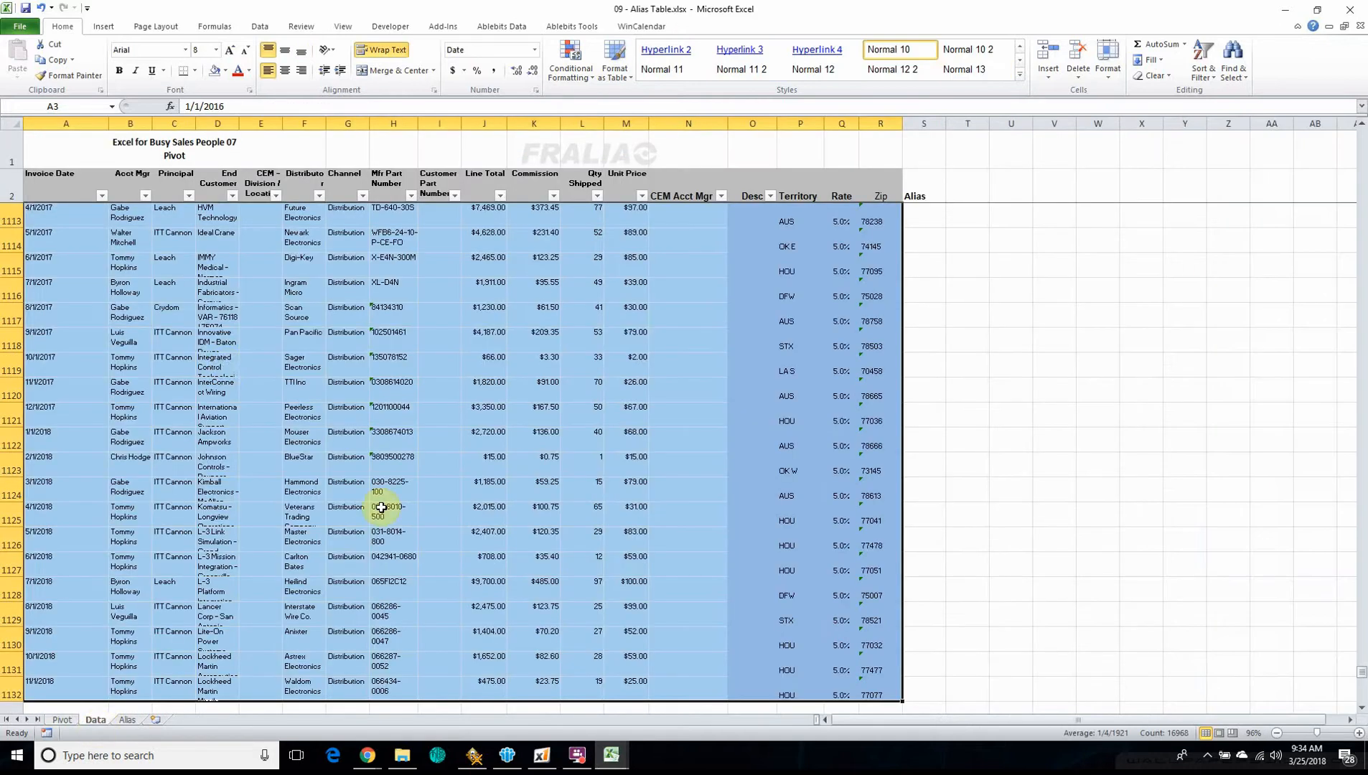
click(293, 409)
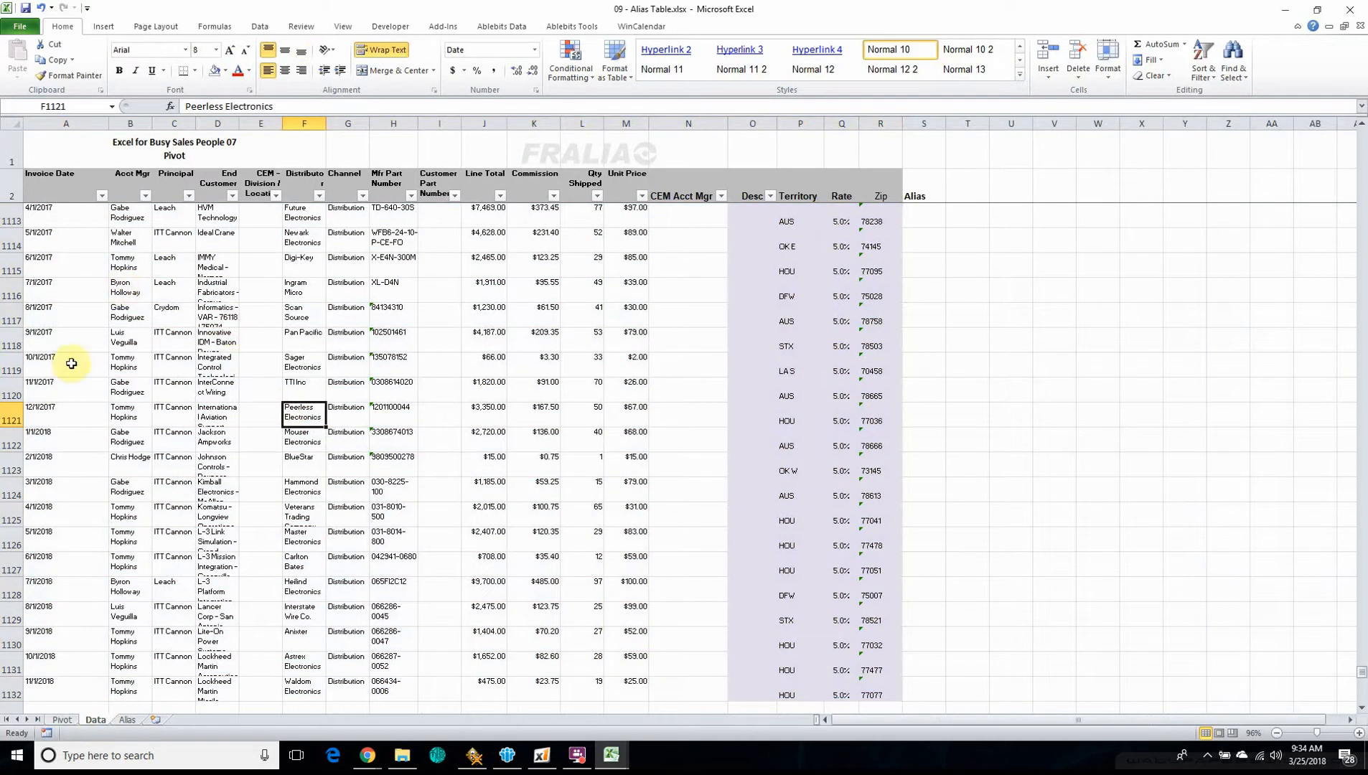
scroll(71, 378, up, 11)
scroll(72, 410, down, 15)
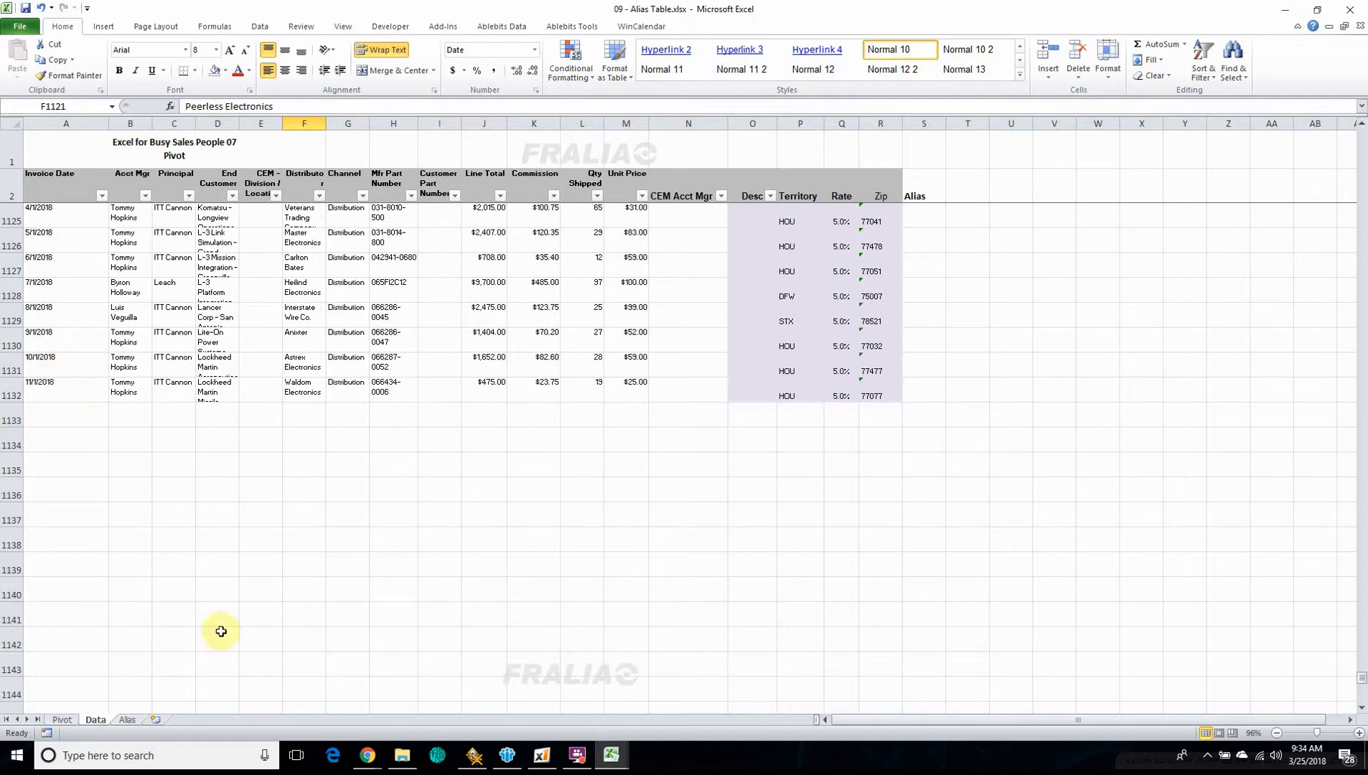
Examine the End Customer names in the pivot table for colour-marked variants of the same company, down to the Grand Total row
click(52, 722)
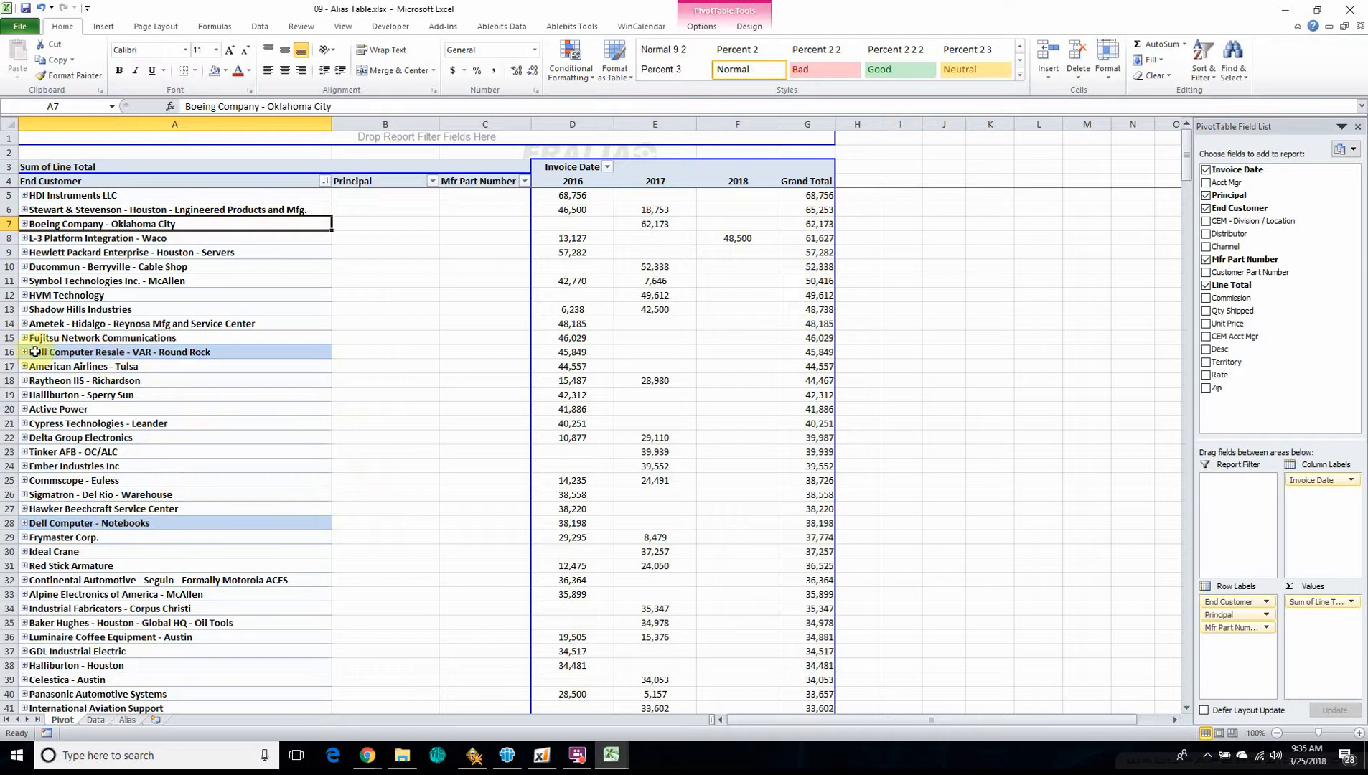
scroll(154, 525, down, 20)
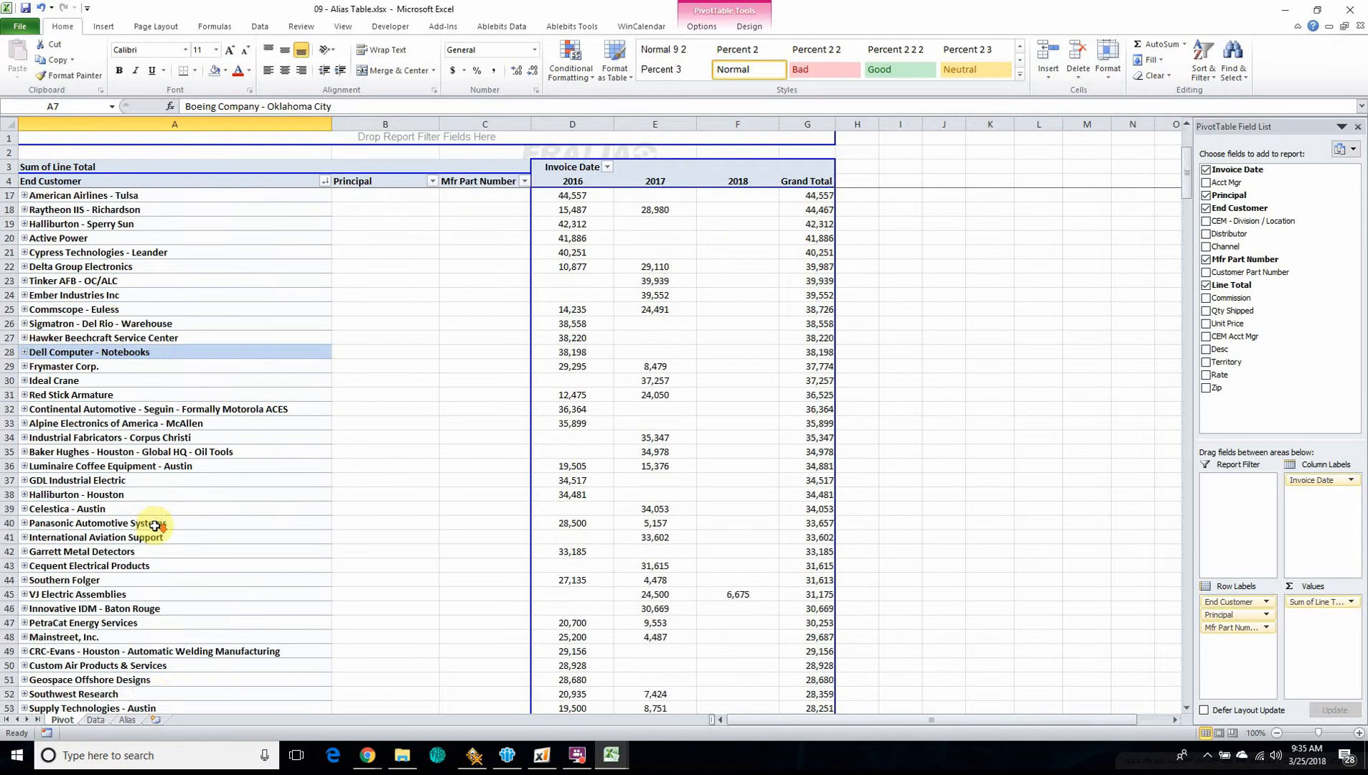
scroll(154, 524, down, 7)
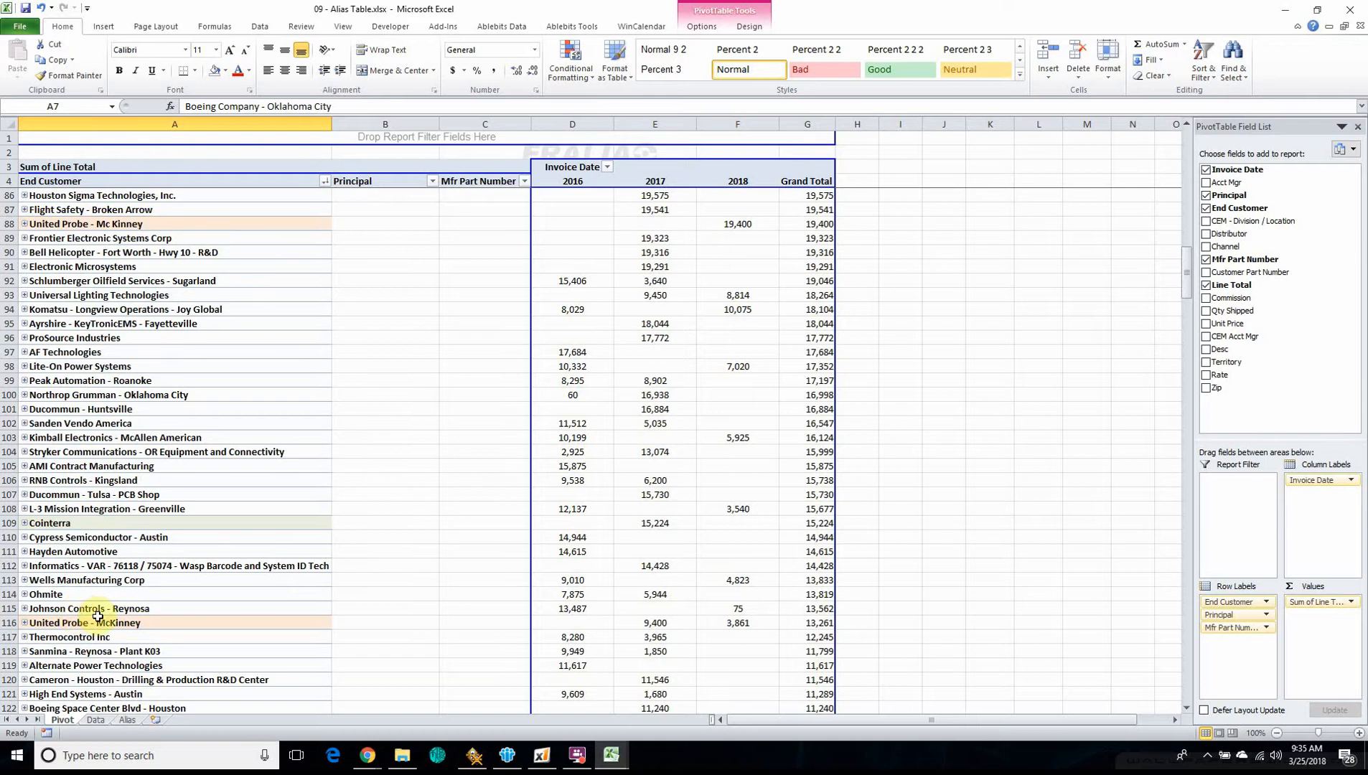
scroll(144, 596, down, 7)
scroll(173, 583, up, 1)
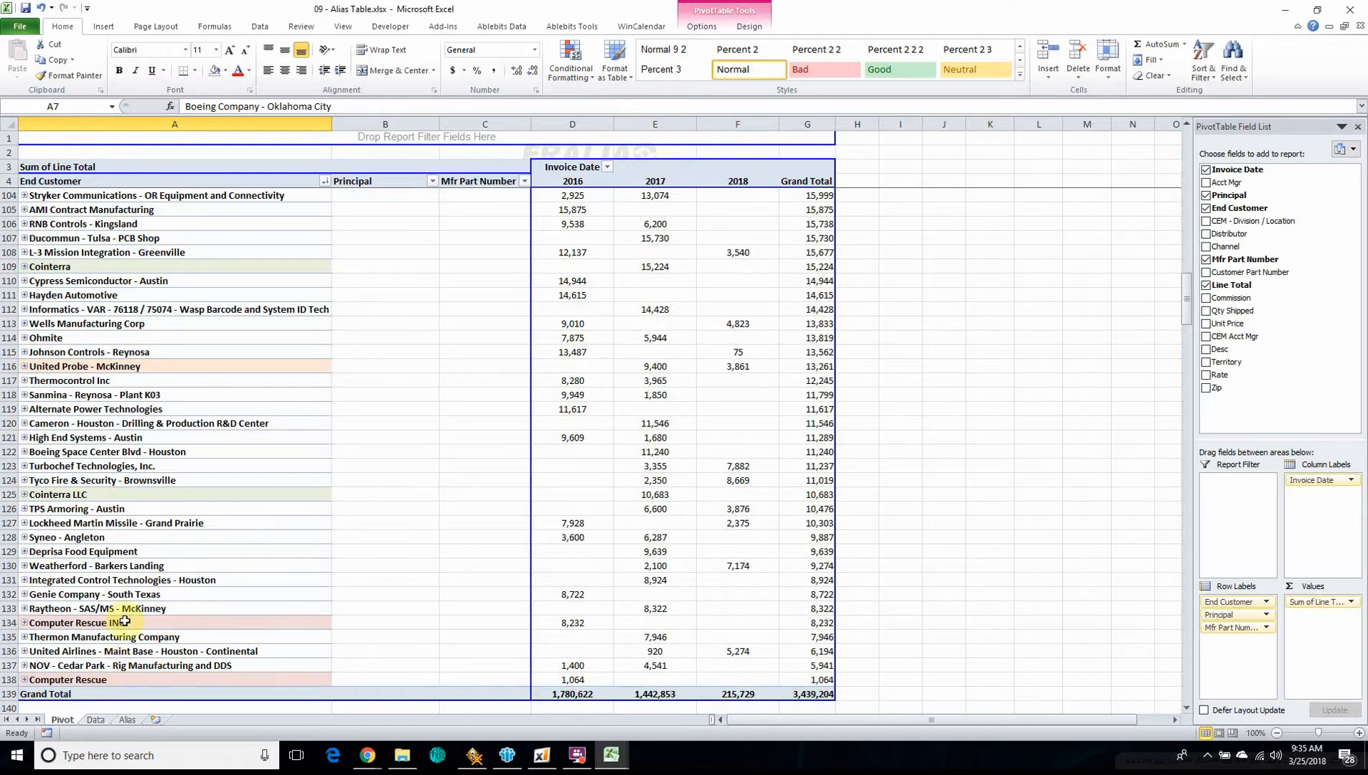
scroll(215, 596, down, 5)
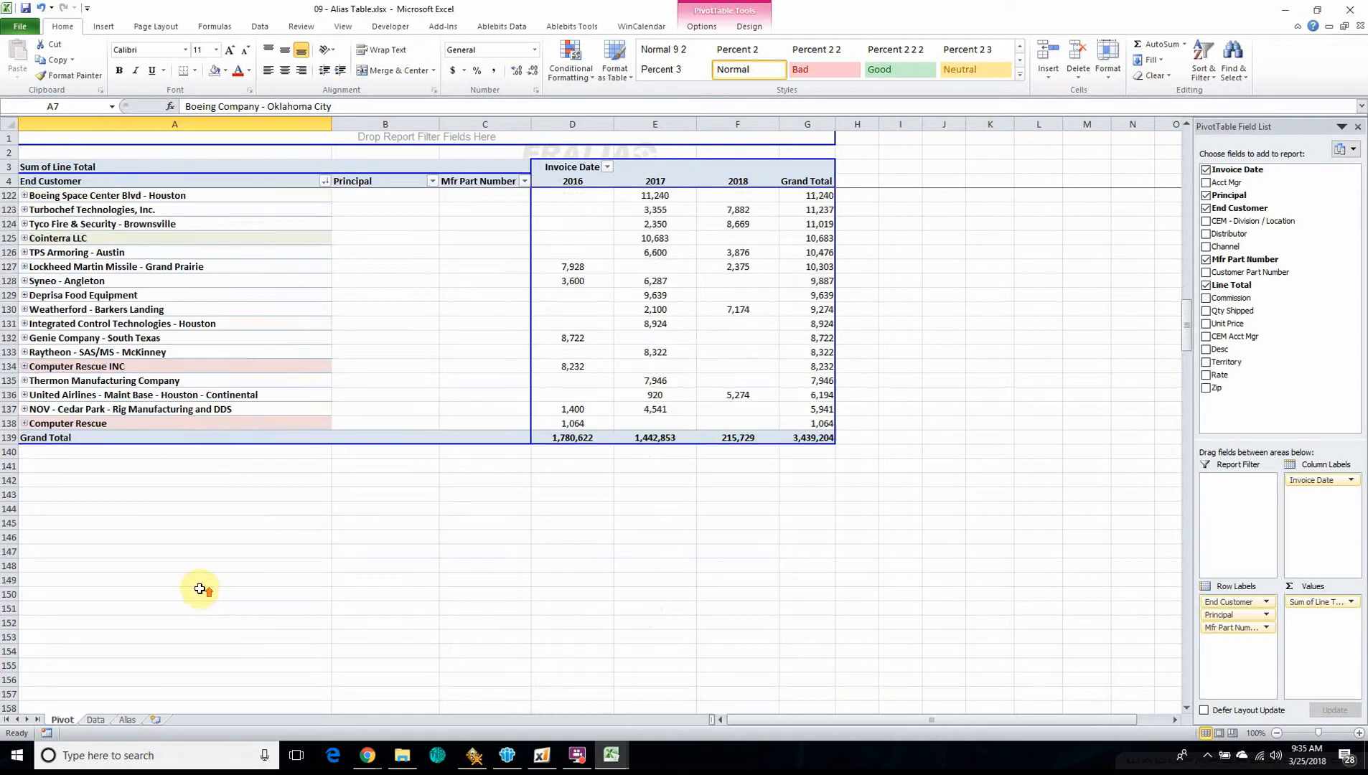
scroll(201, 585, up, 3)
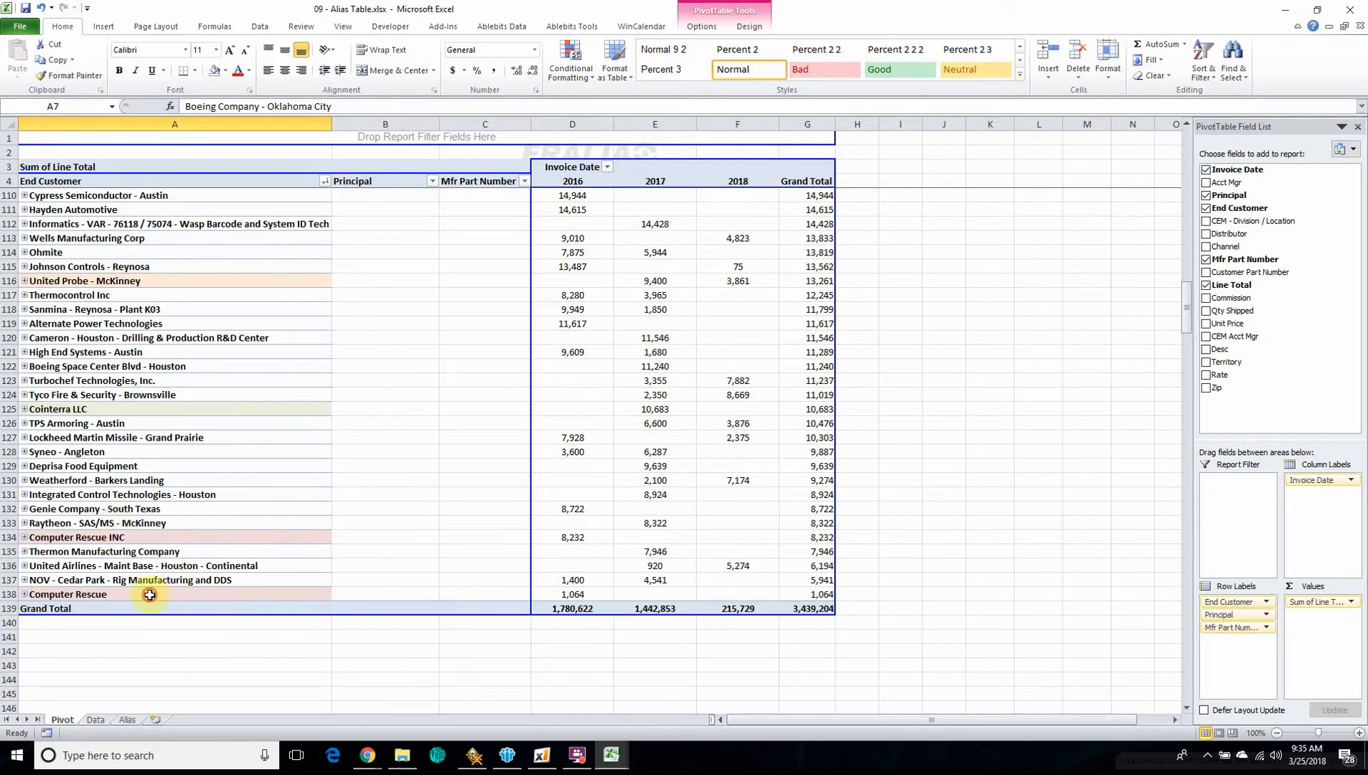
Copy the End Customer names in A5:A138 of the pivot table to the Alias sheet, starting at cell E2
drag(150, 595, 165, 199)
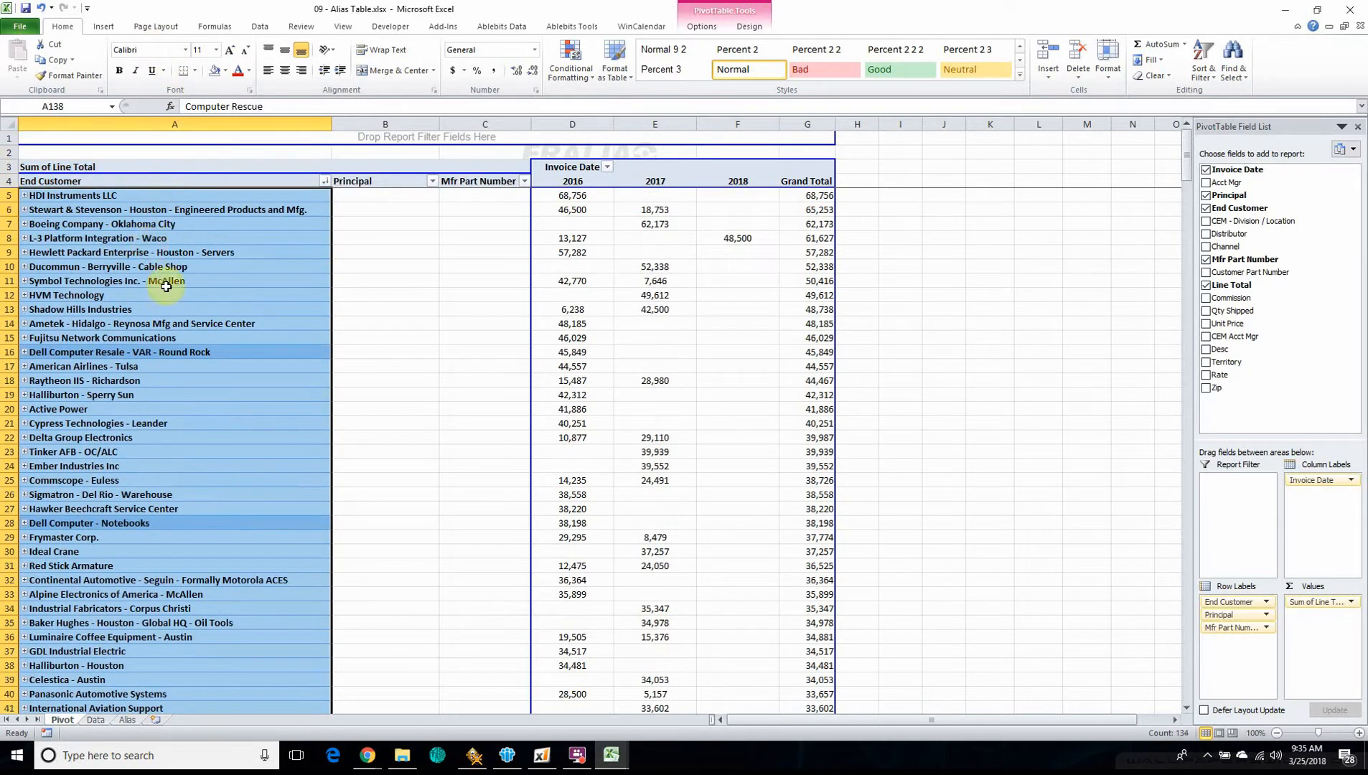
key(ctrl+c)
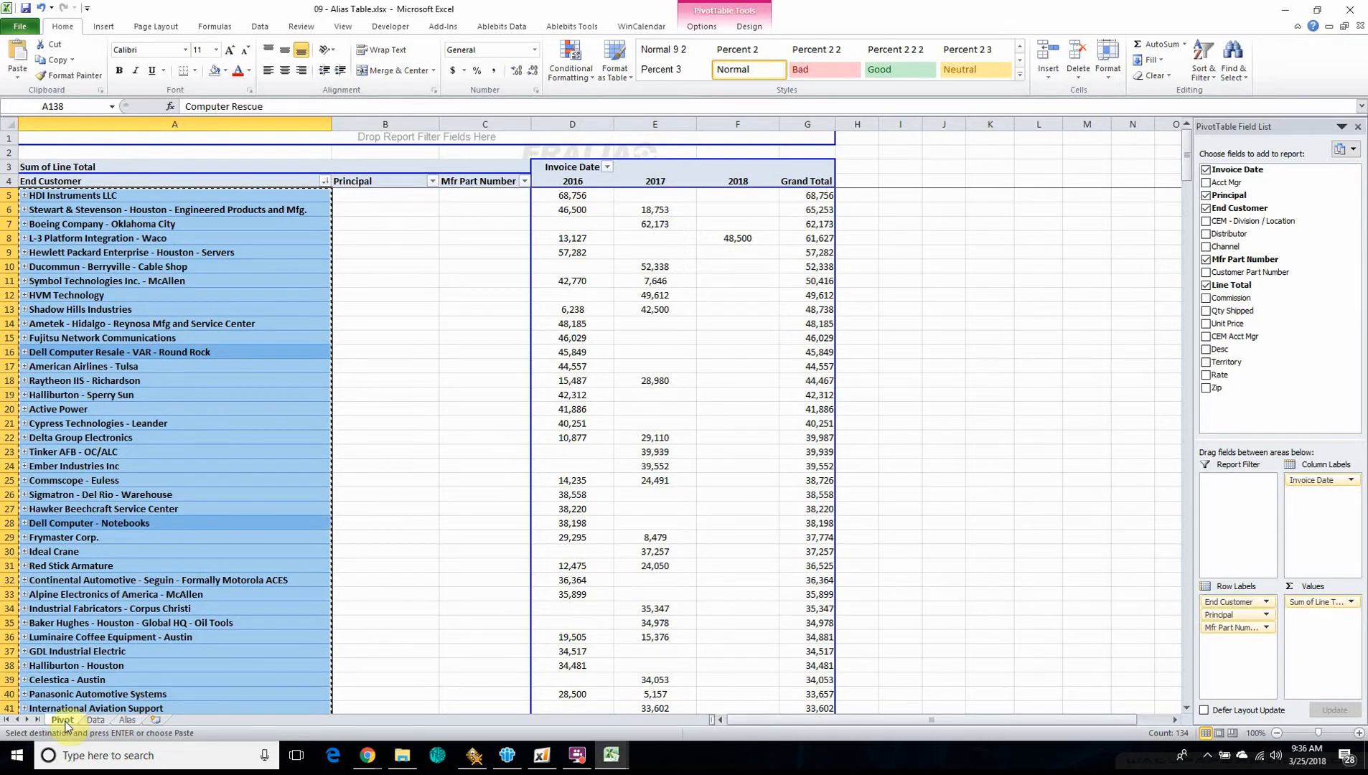
click(128, 721)
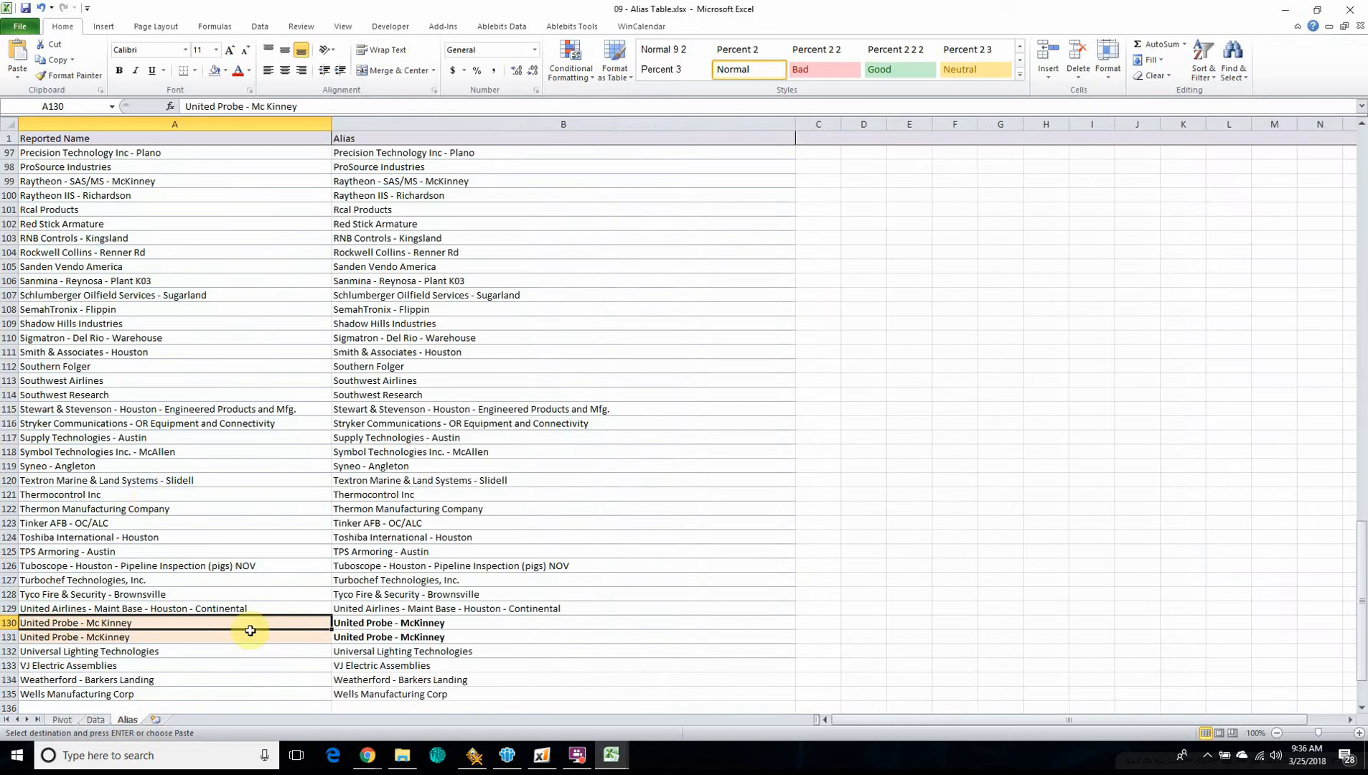
scroll(250, 631, up, 20)
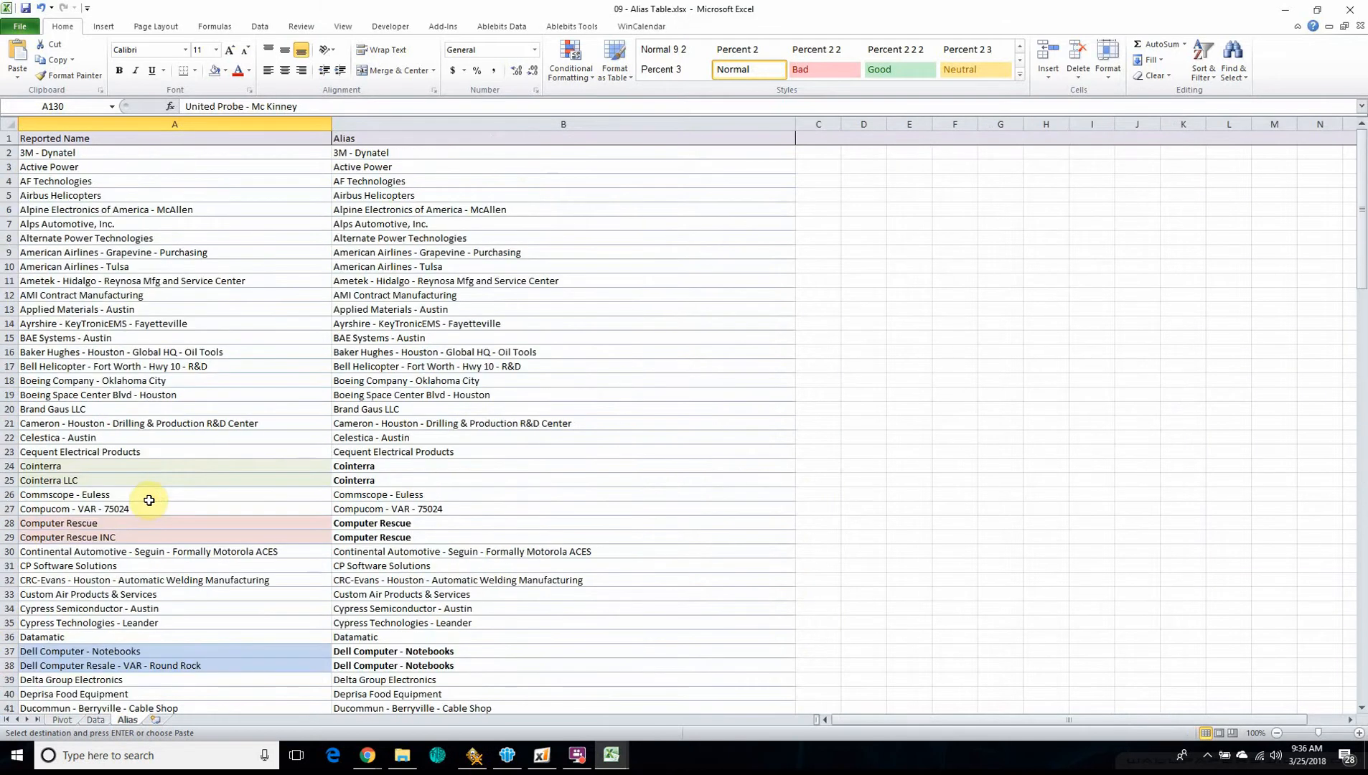
click(75, 154)
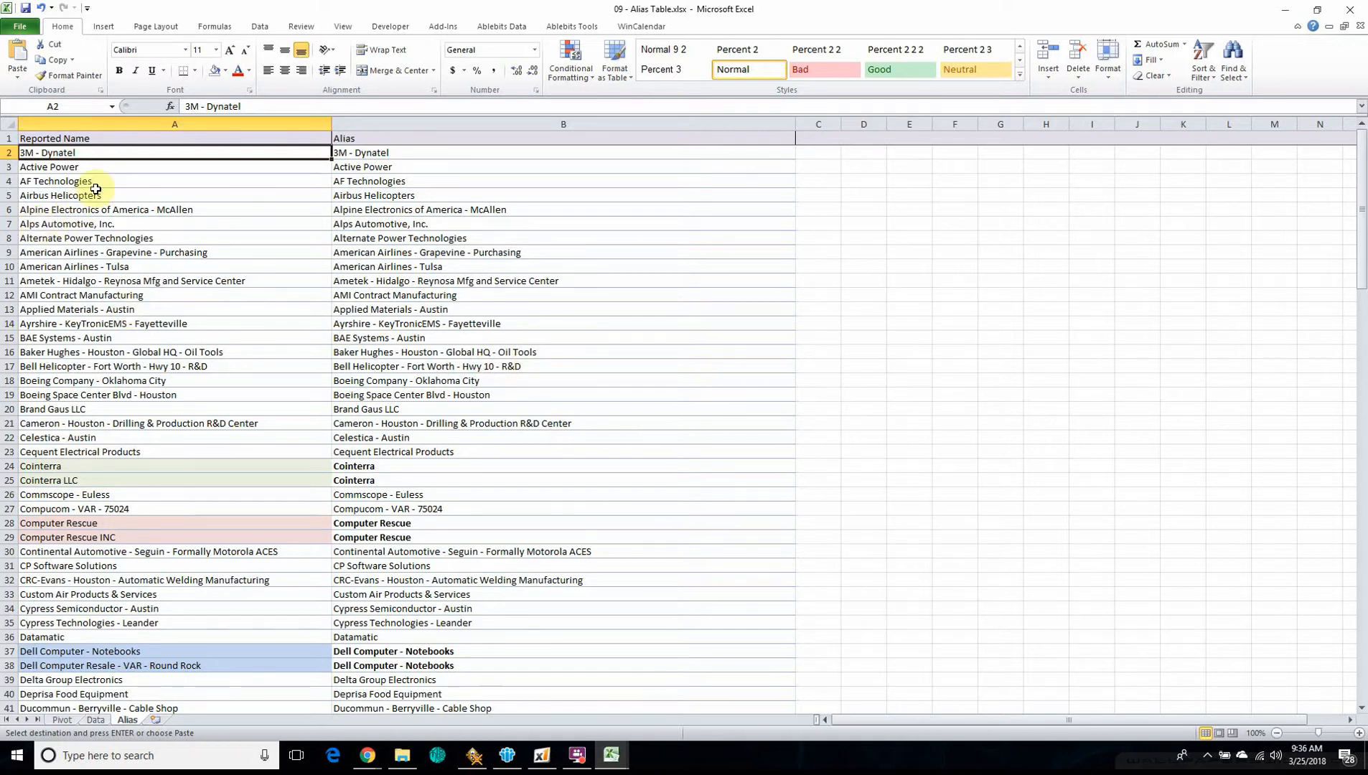
click(901, 151)
key(ctrl+v)
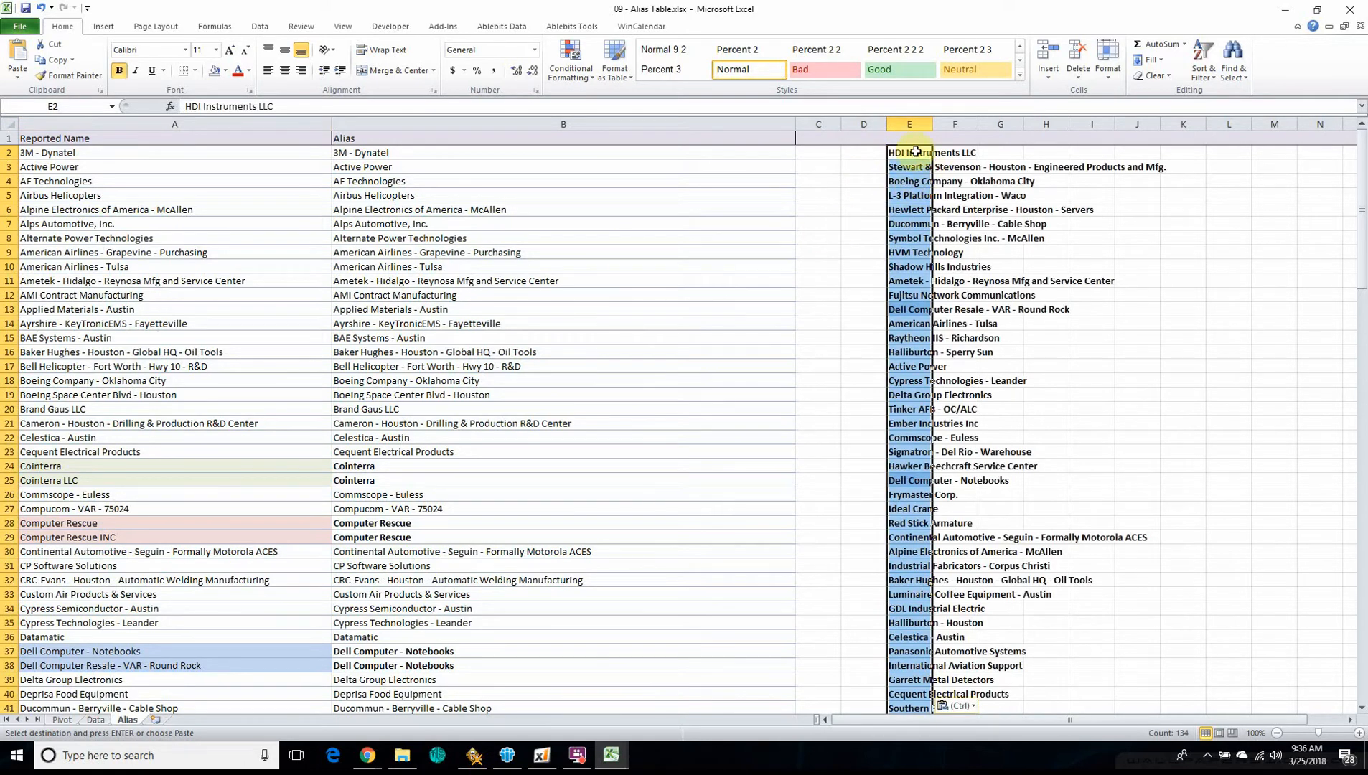
Sort the pasted customer names in column E alphabetically from A to Z
click(259, 26)
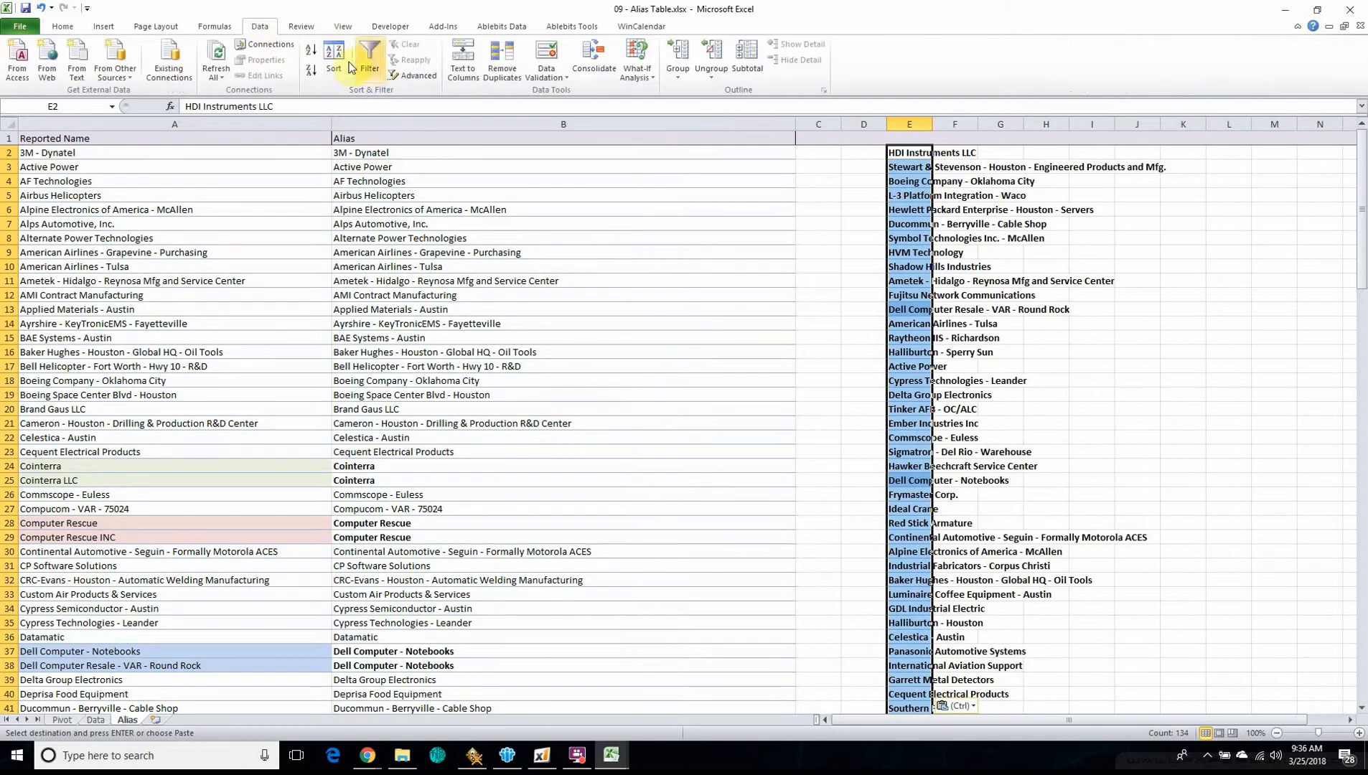
click(312, 51)
click(956, 177)
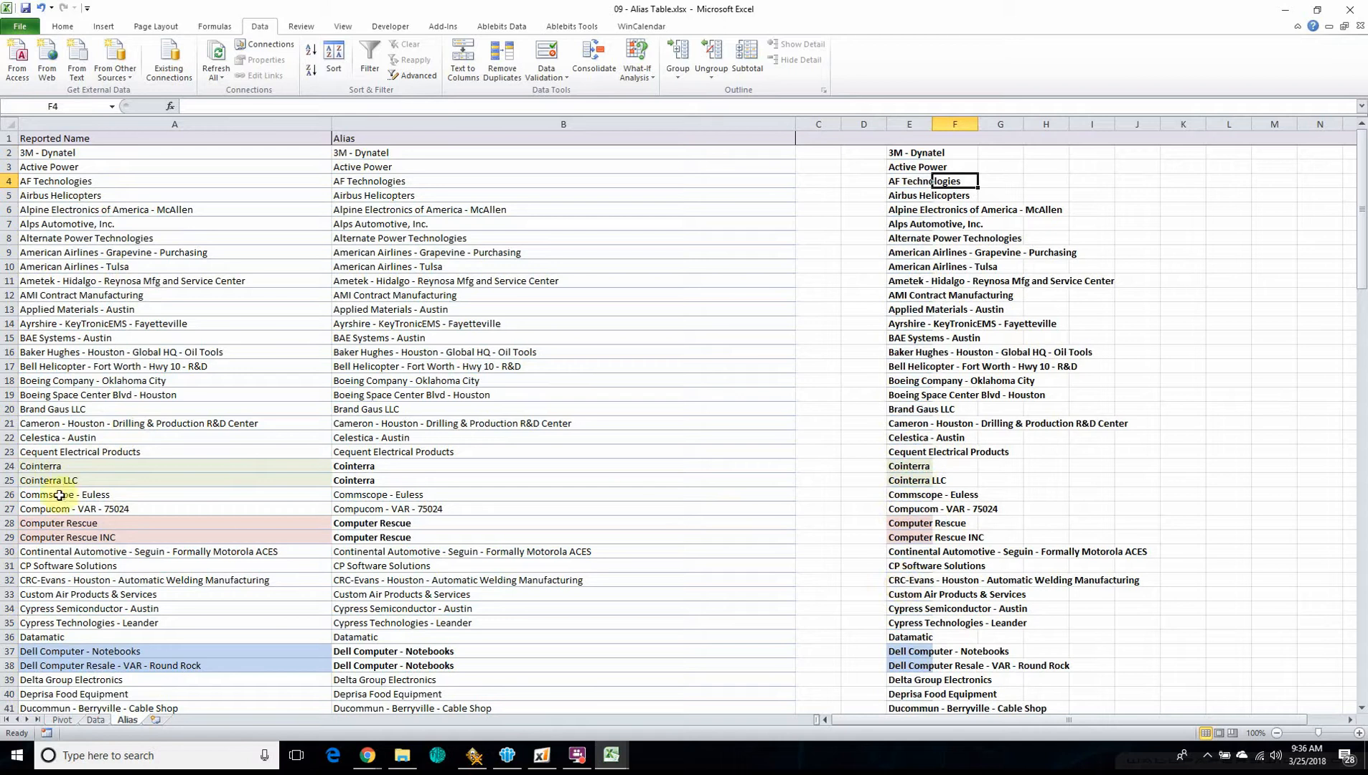
Check the pivot table's customer list against the Reported Name and Alias columns on the Alias sheet
click(61, 720)
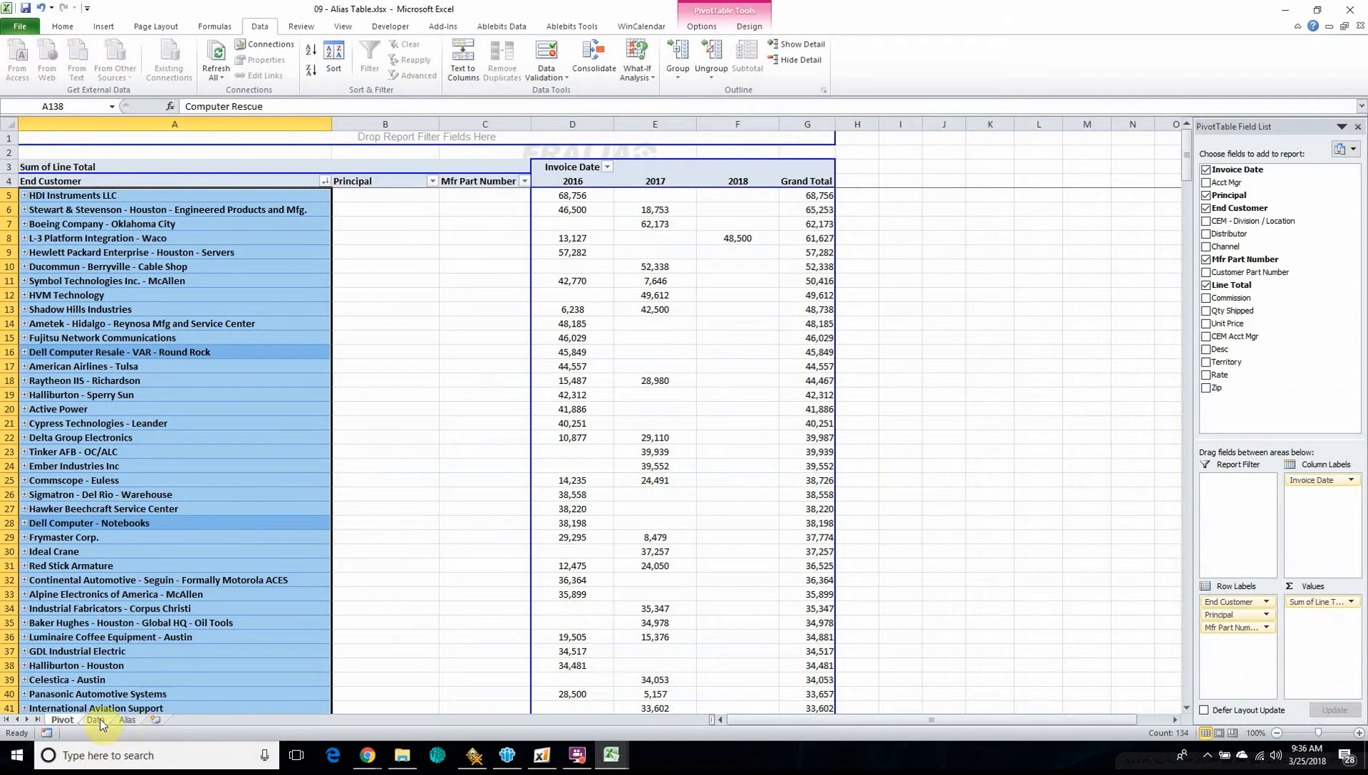
click(127, 720)
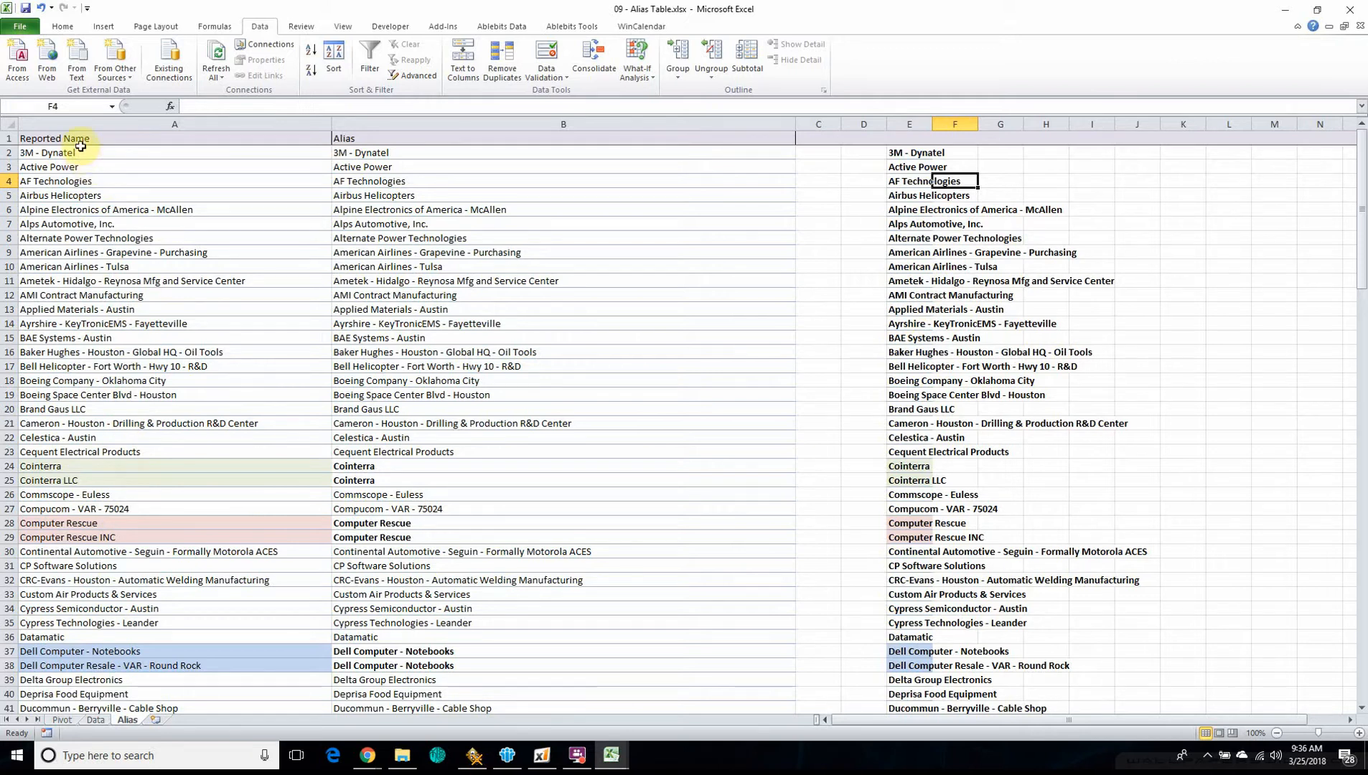
drag(75, 153, 72, 685)
click(427, 210)
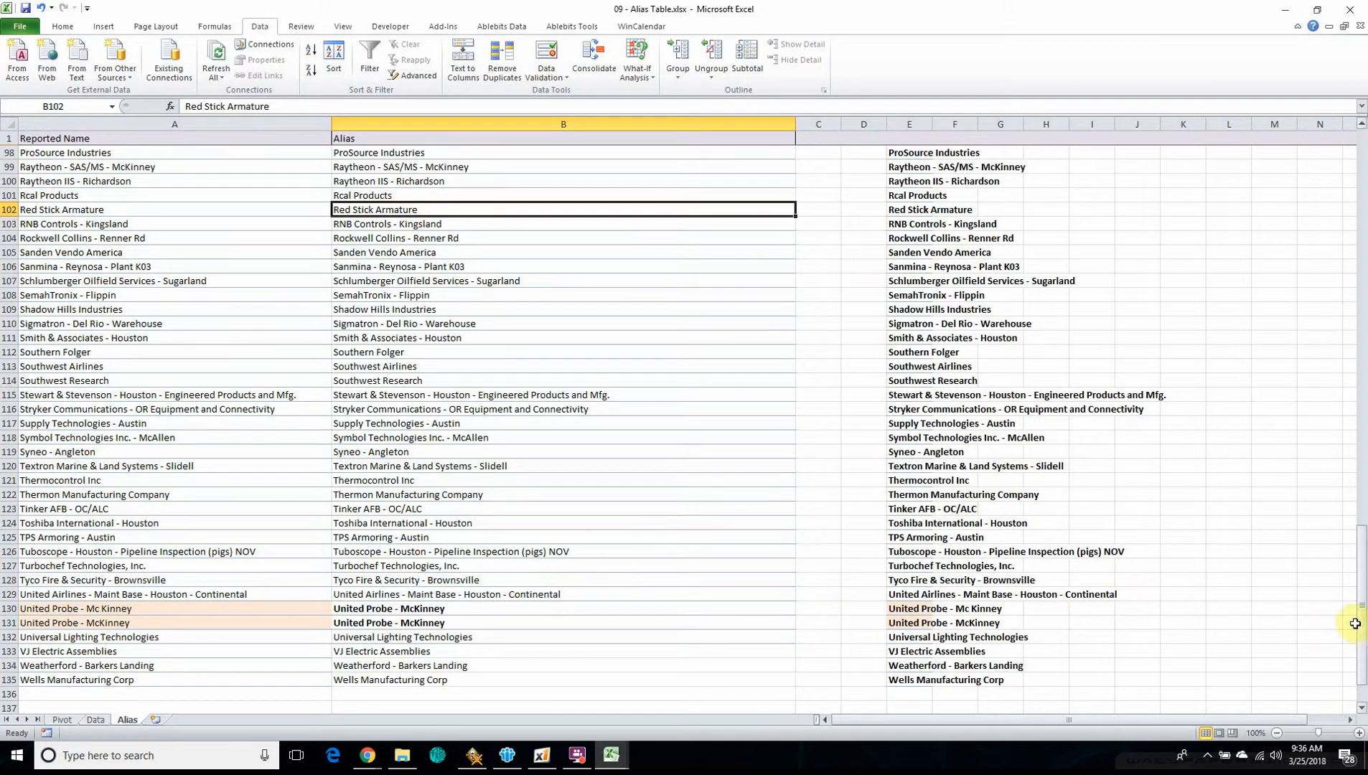
drag(1362, 616, 1356, 208)
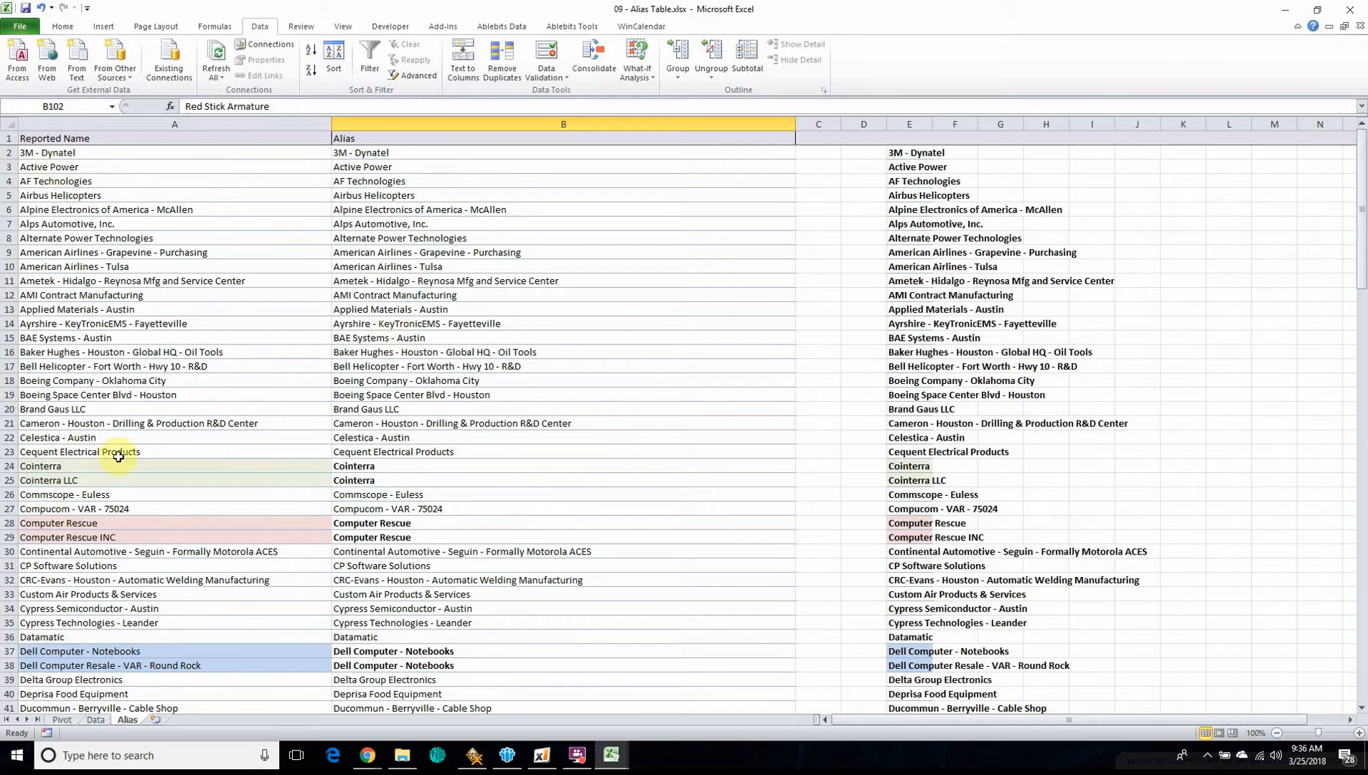
drag(368, 622, 370, 650)
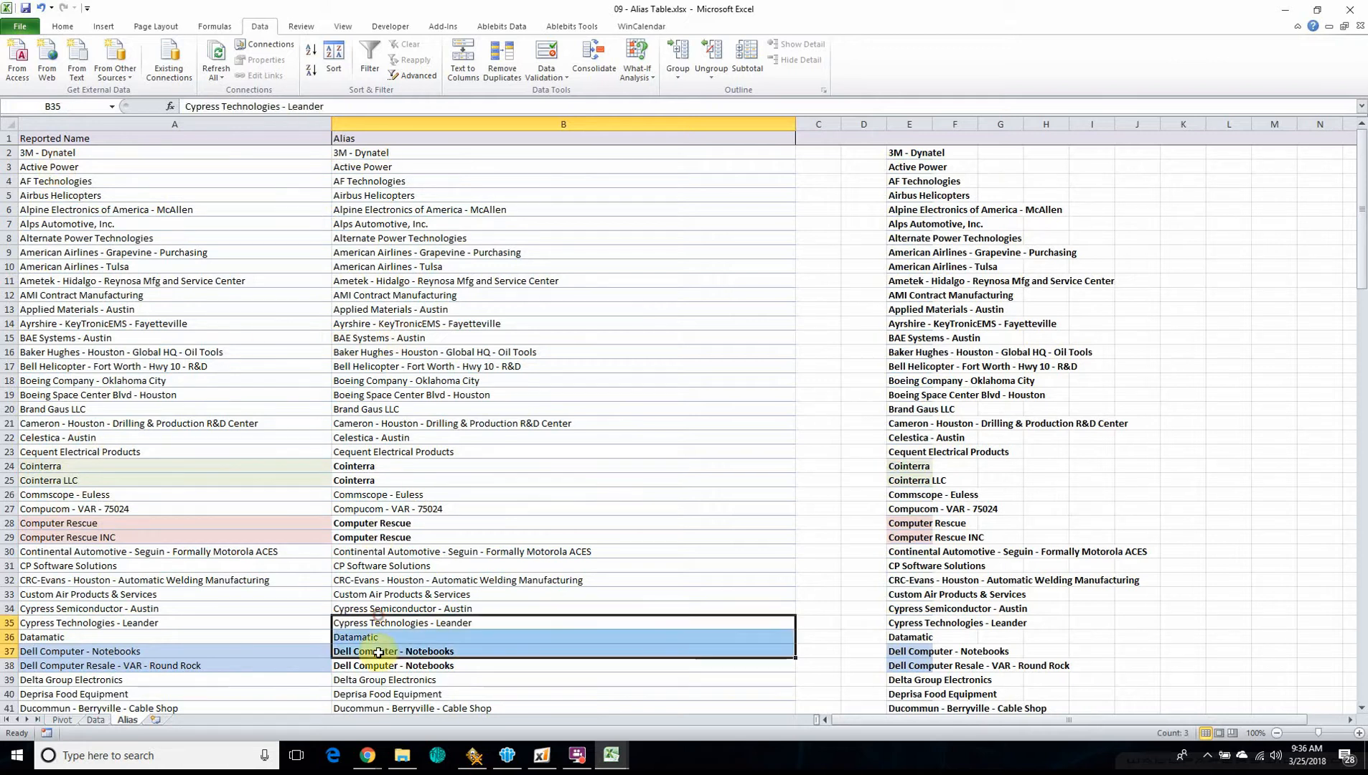
click(73, 413)
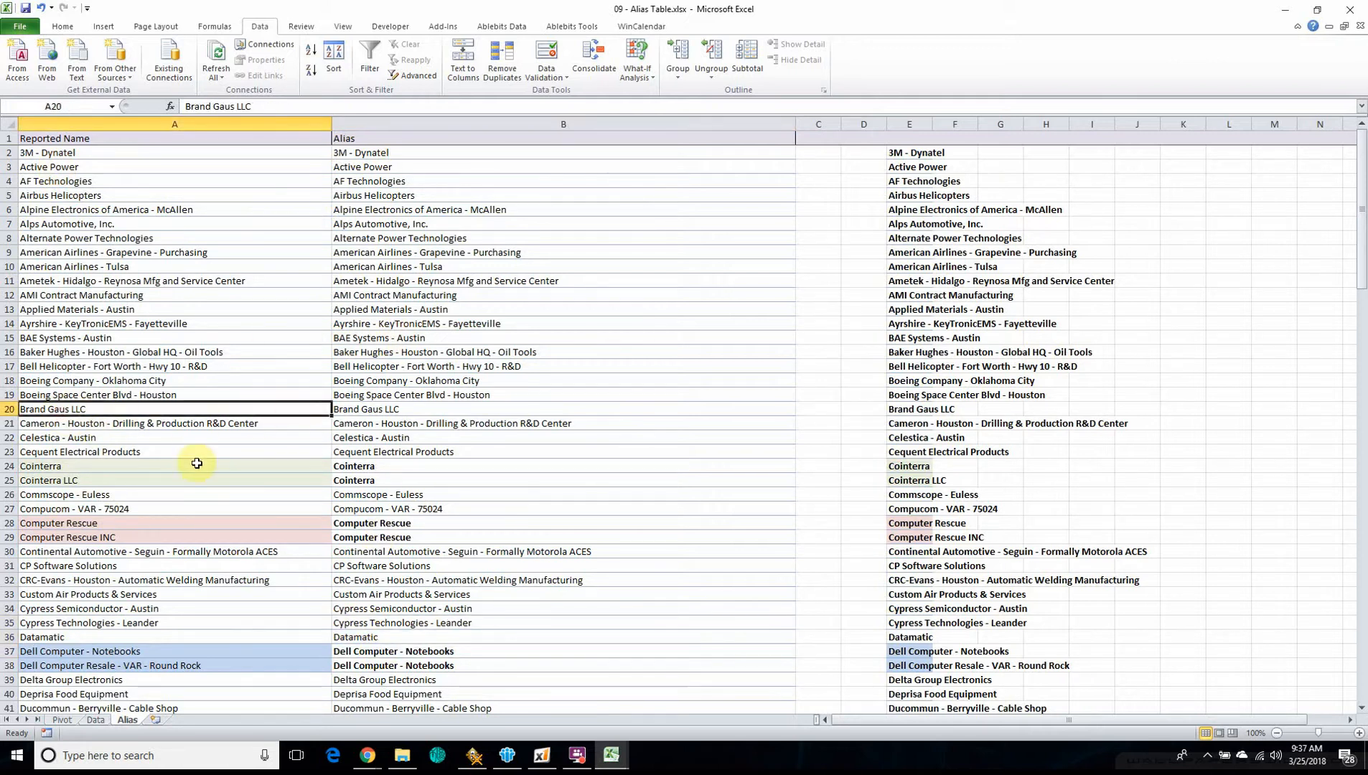
Examine how the Cointerra, Computer Rescue, Dell Computer and United Probe name variants are each mapped to a single alias
click(44, 465)
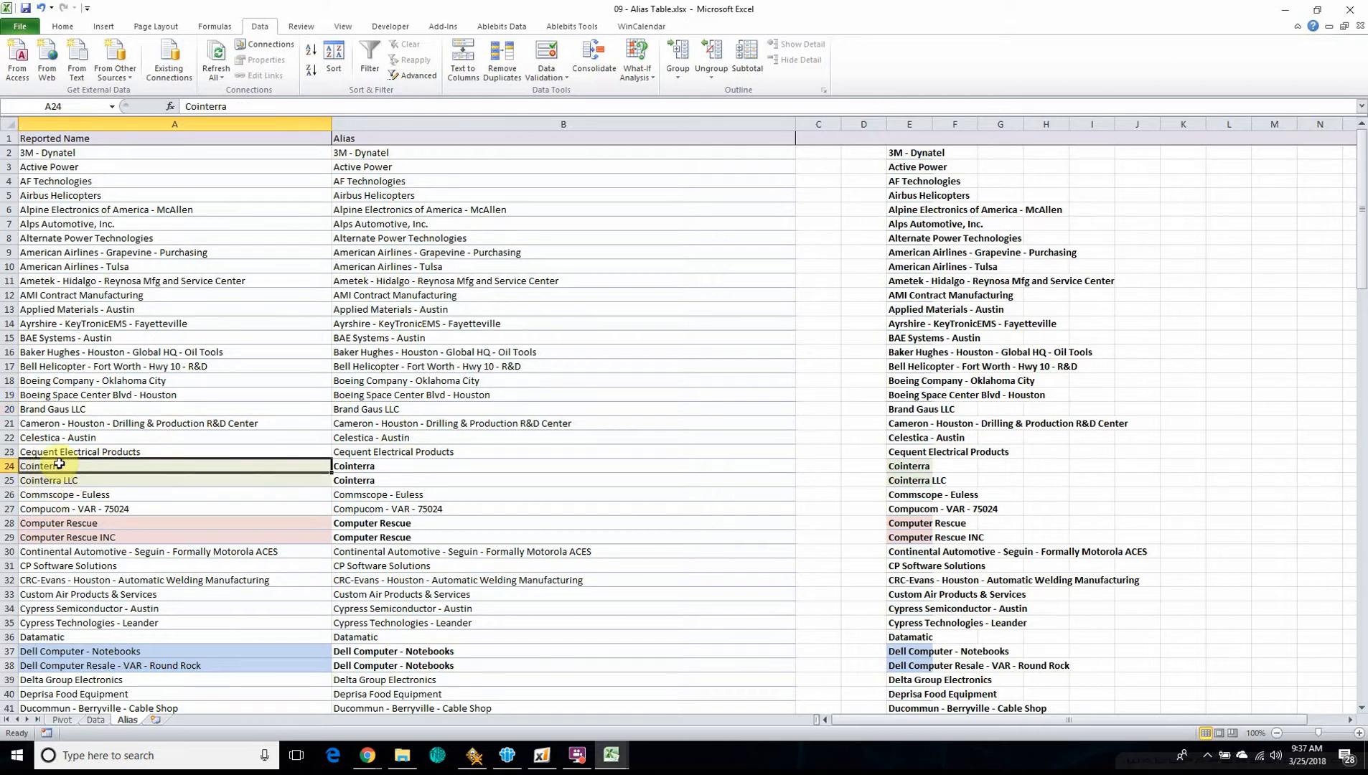
click(60, 480)
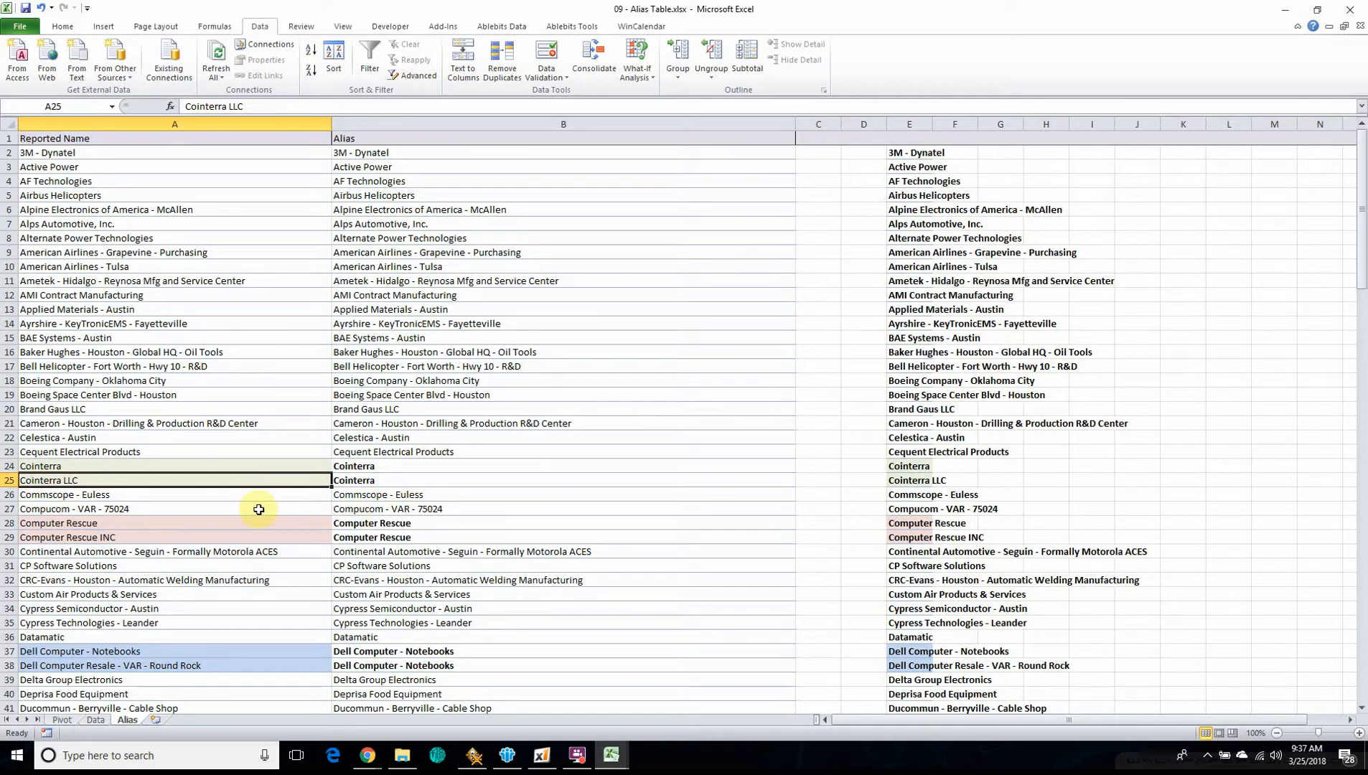
drag(354, 466, 353, 484)
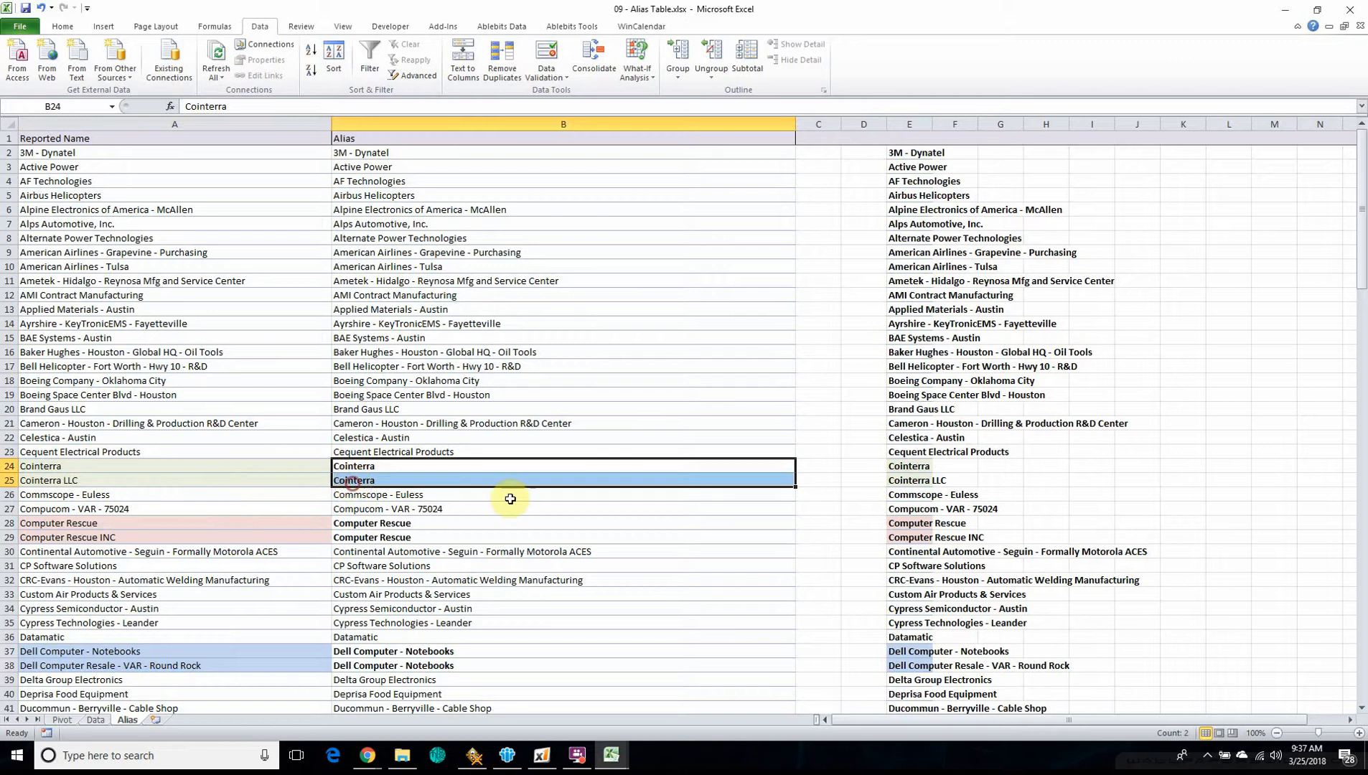
click(115, 526)
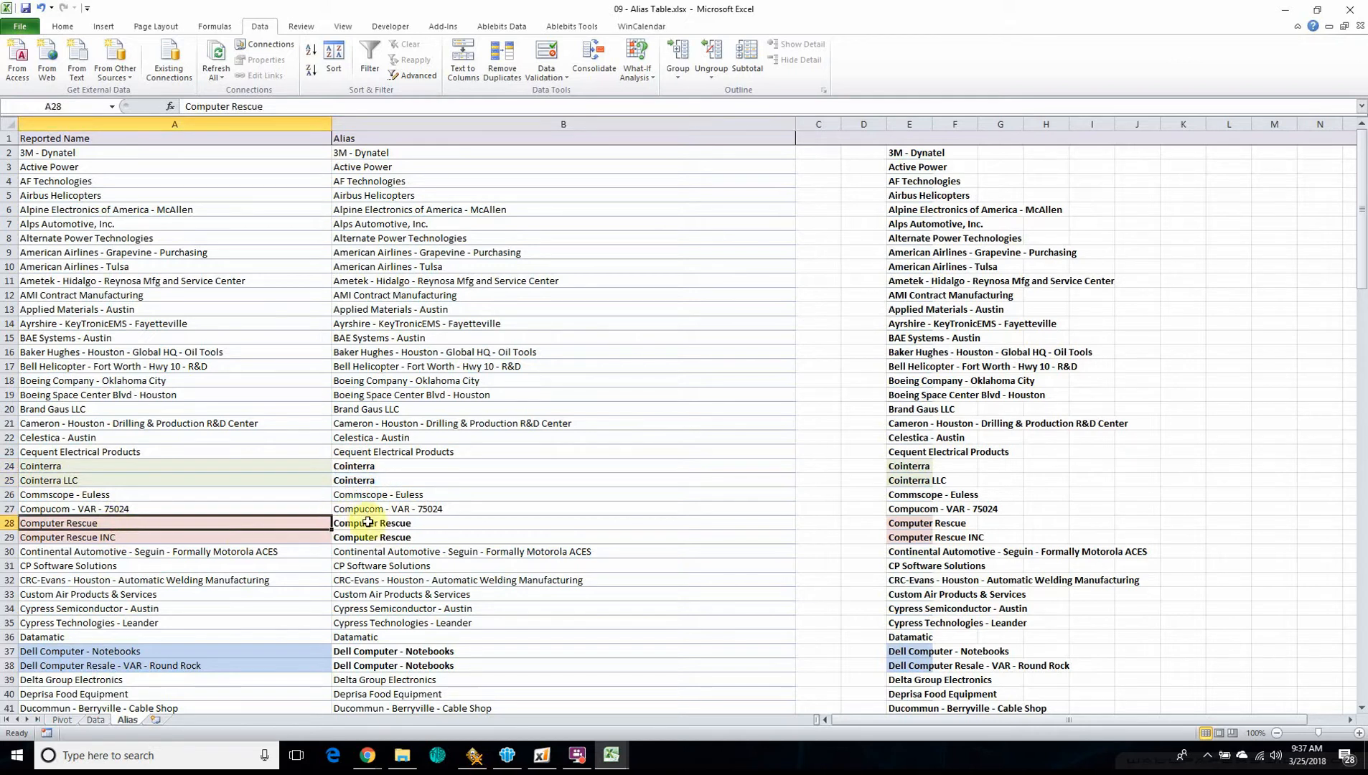
drag(348, 522, 380, 538)
scroll(187, 572, down, 1)
scroll(187, 572, down, 2)
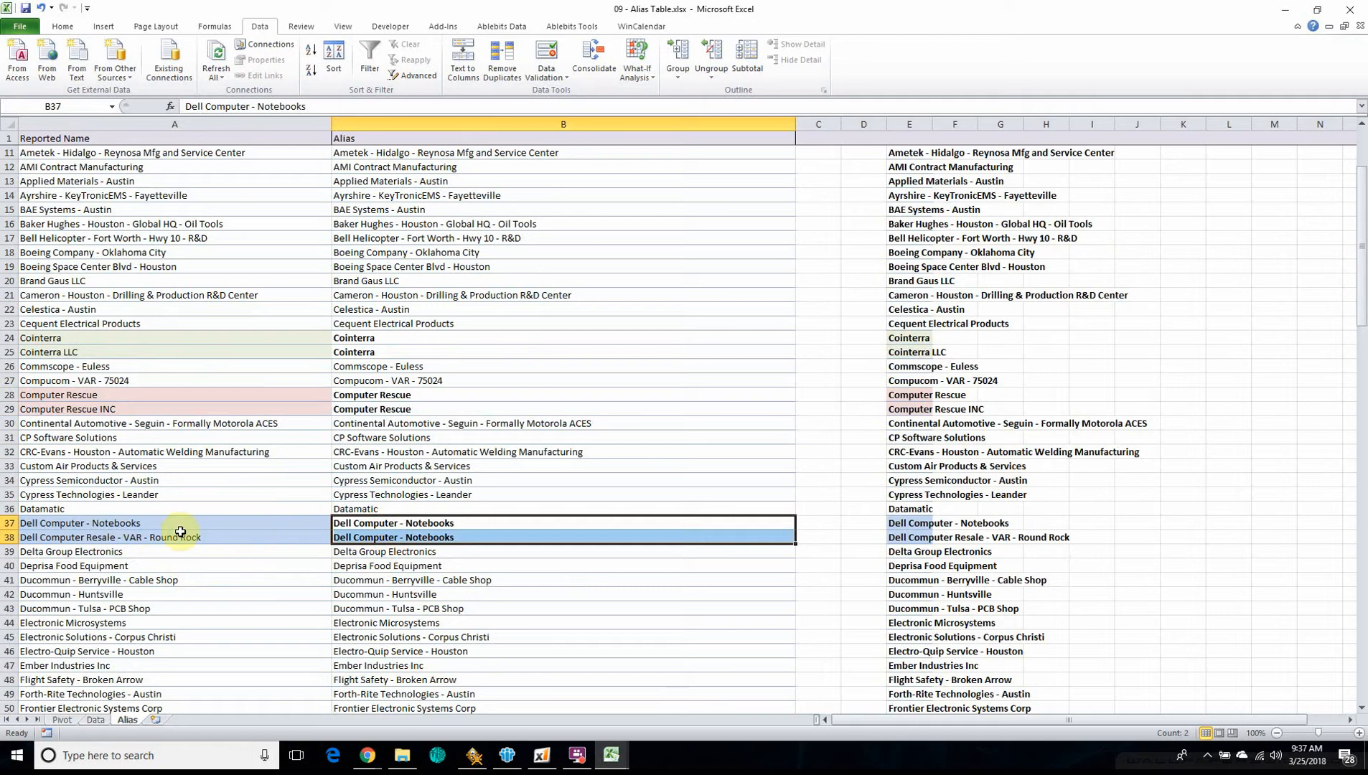
scroll(507, 546, down, 6)
scroll(507, 545, down, 20)
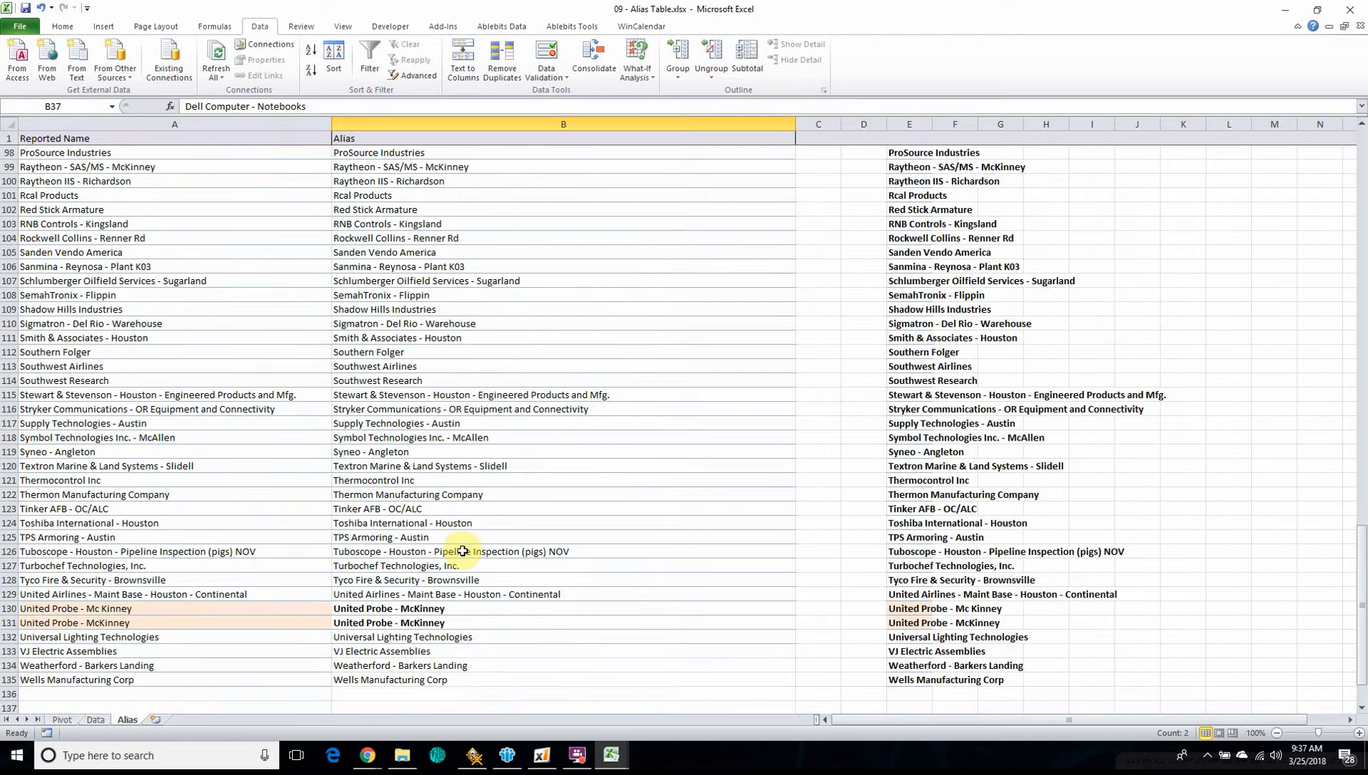
drag(362, 612, 363, 625)
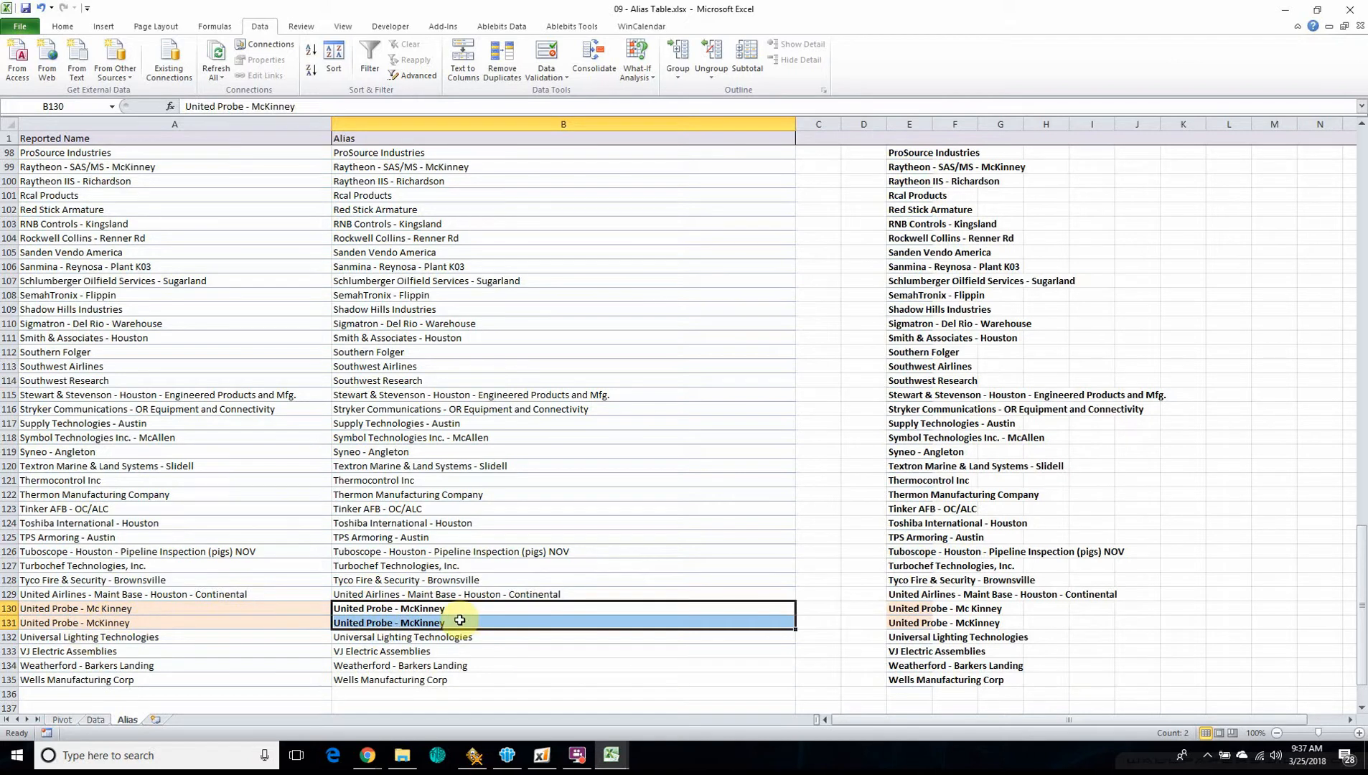
click(368, 622)
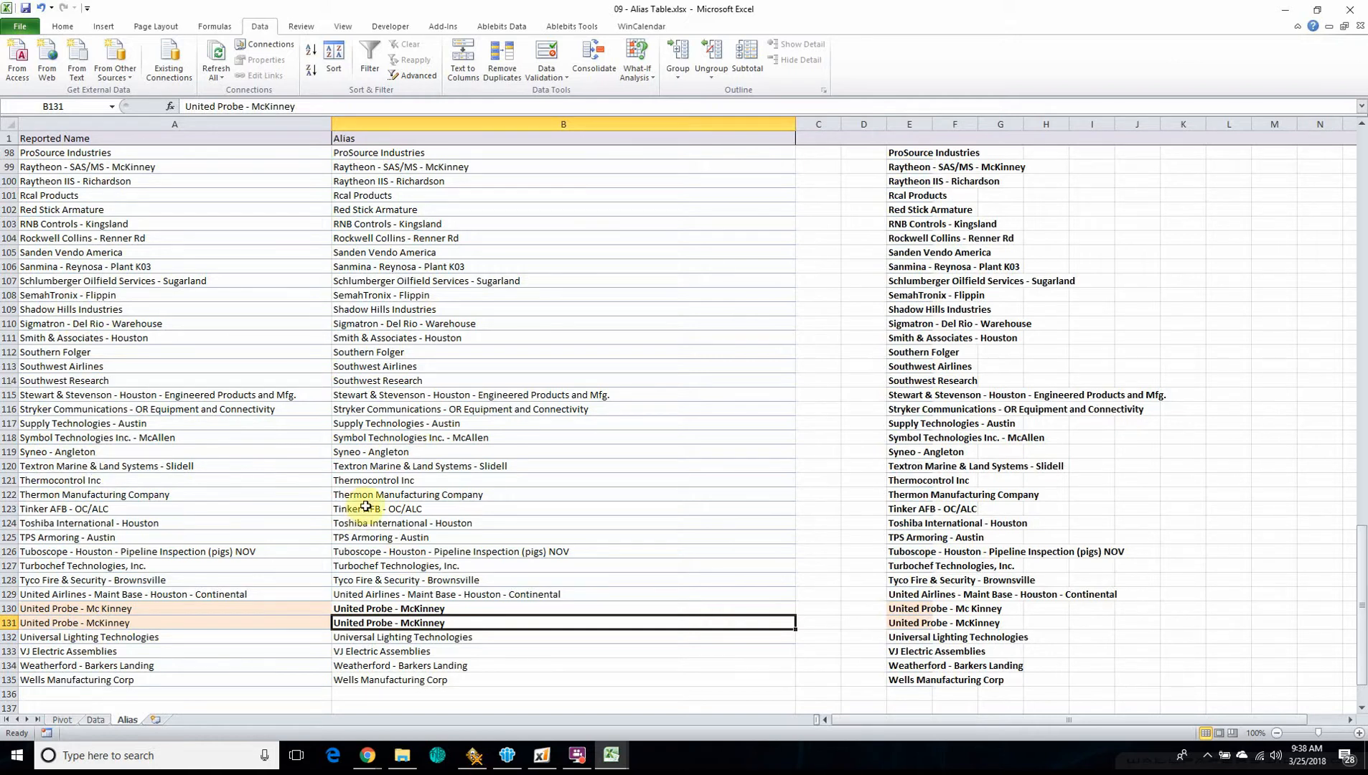
Examine the VLOOKUP formula in the Alias column of the Data sheet, up to its first entry in cell S3
click(96, 720)
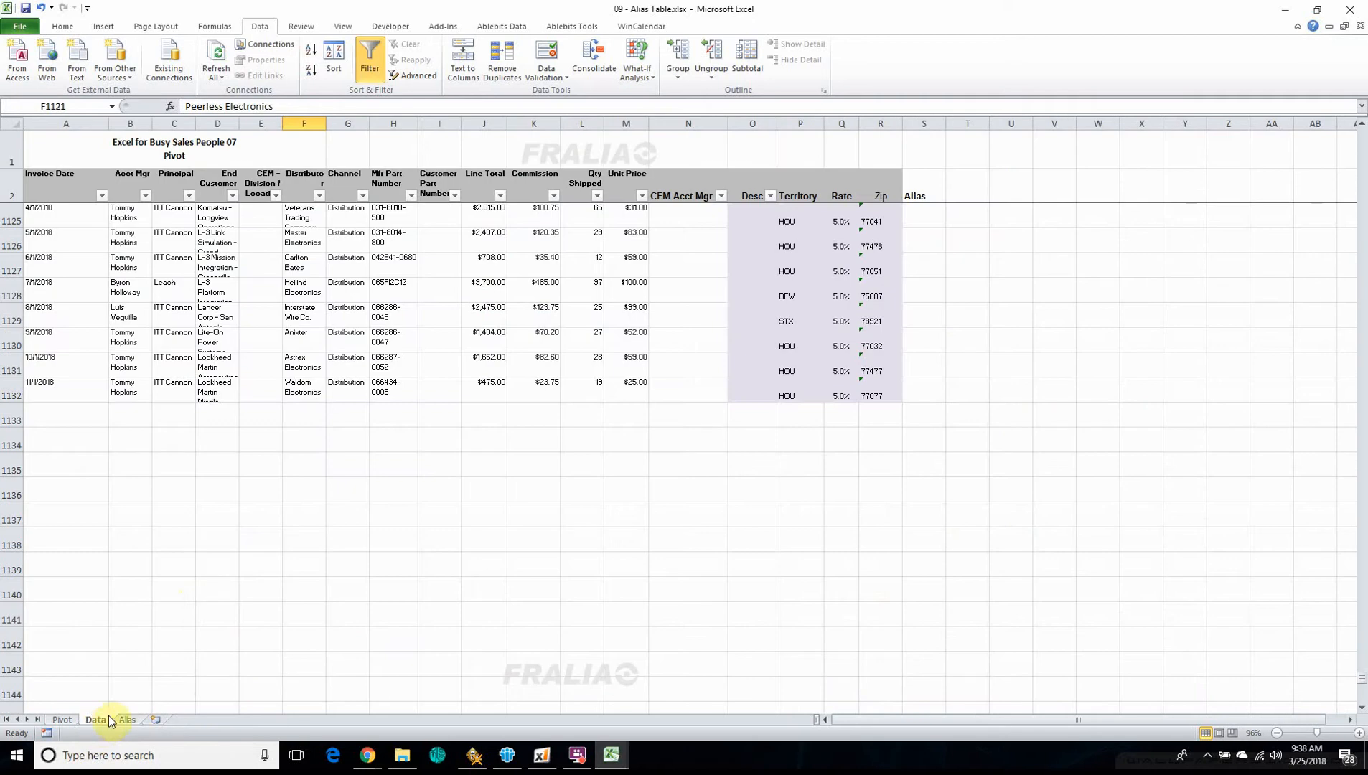
scroll(147, 537, up, 20)
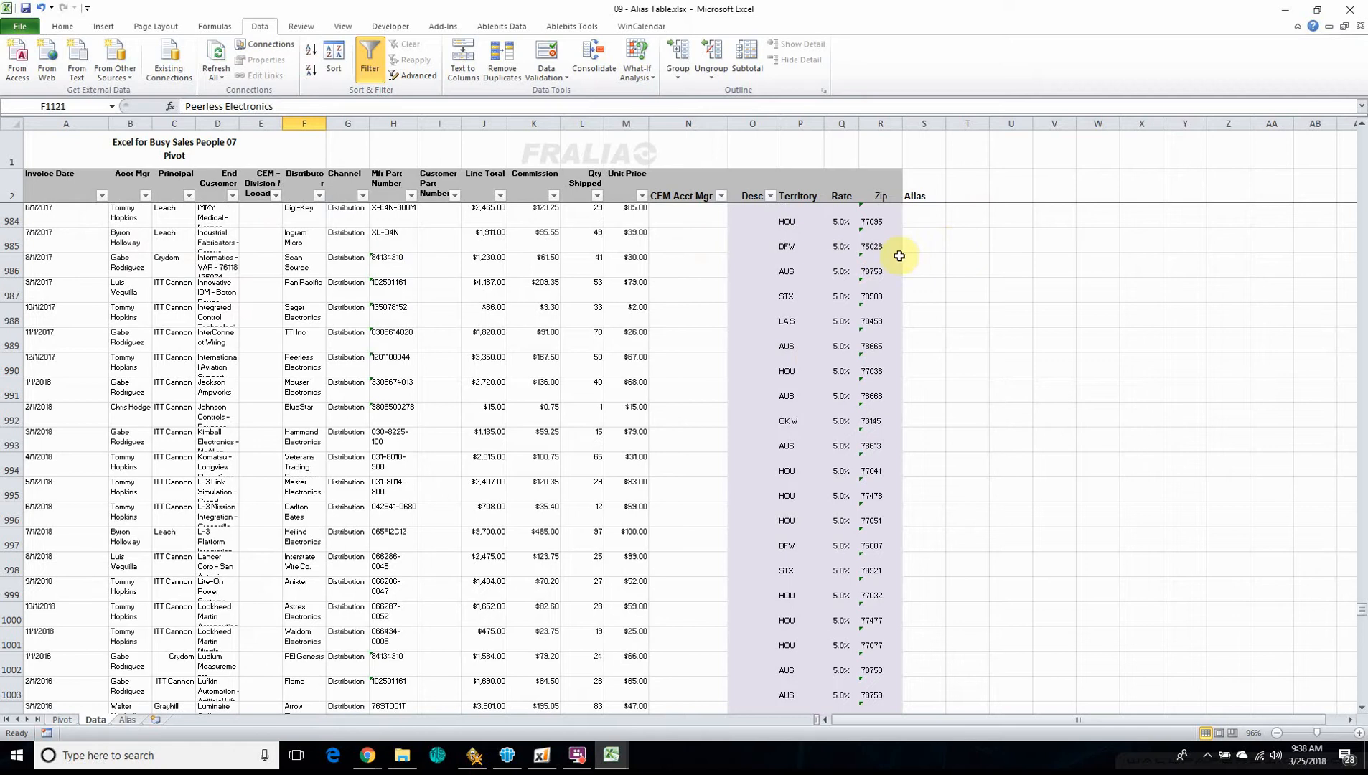
scroll(814, 357, up, 20)
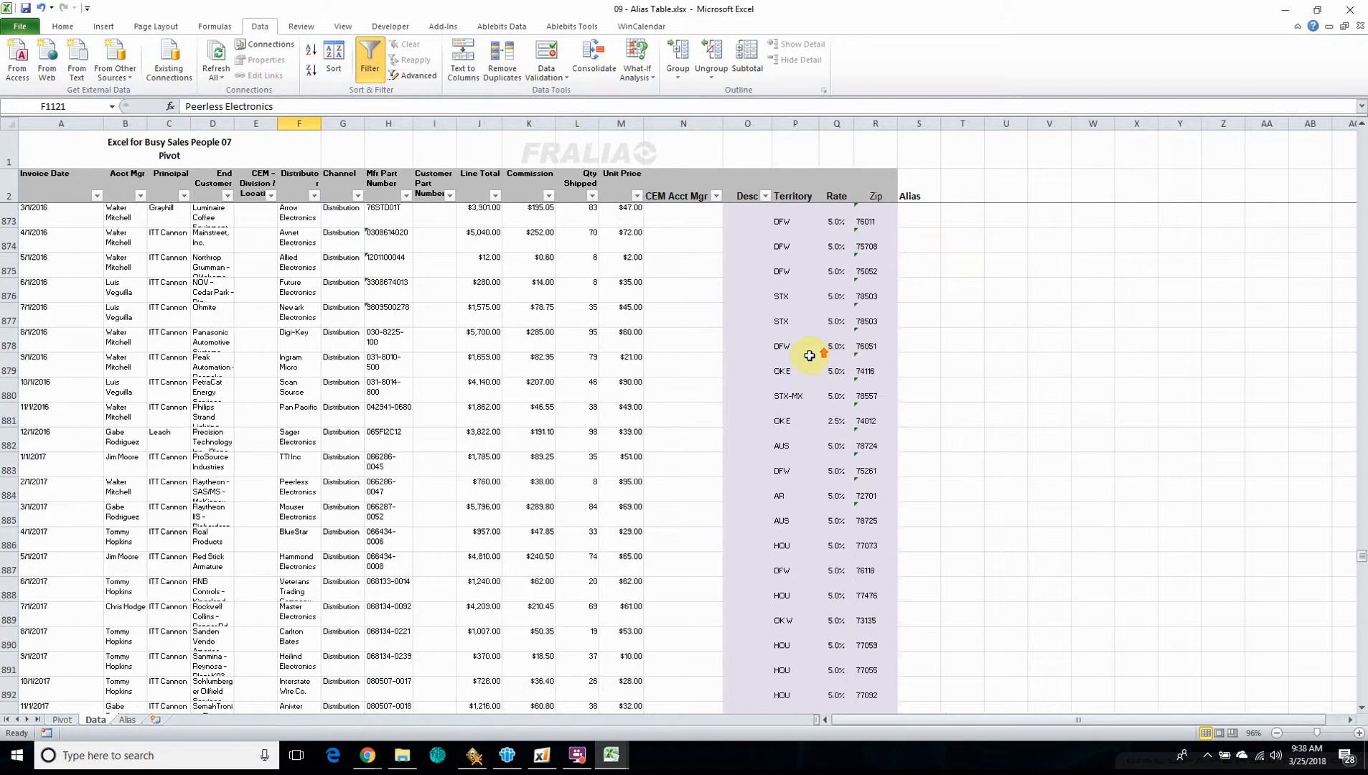
scroll(809, 361, up, 20)
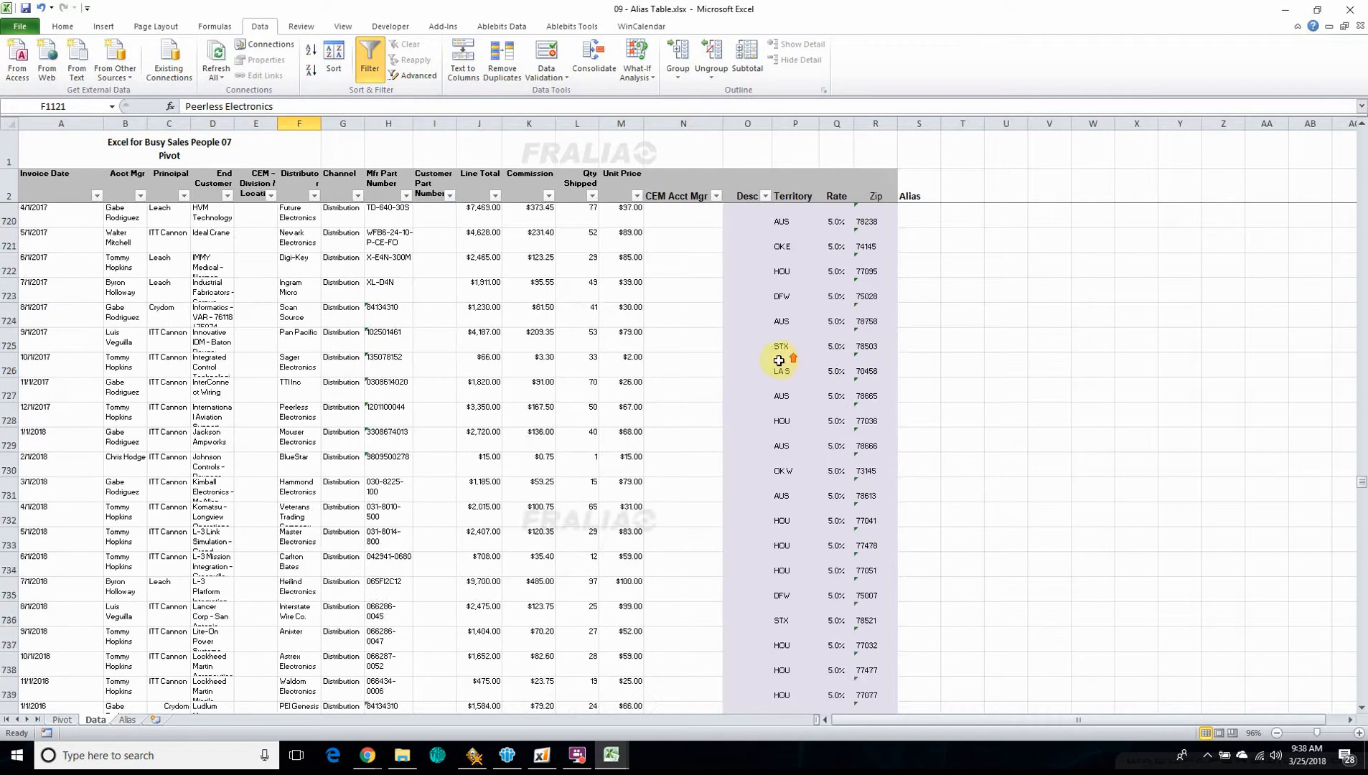
click(926, 299)
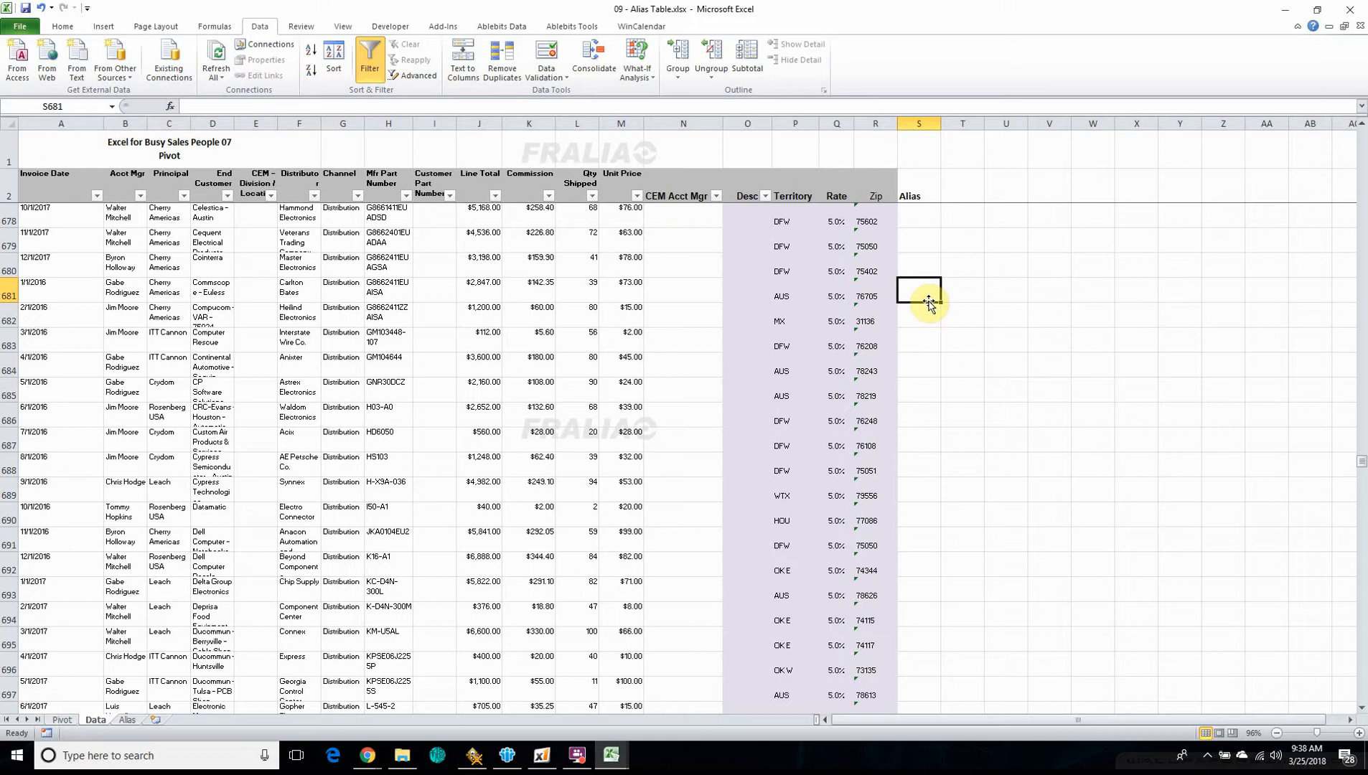
key(ctrl+Up)
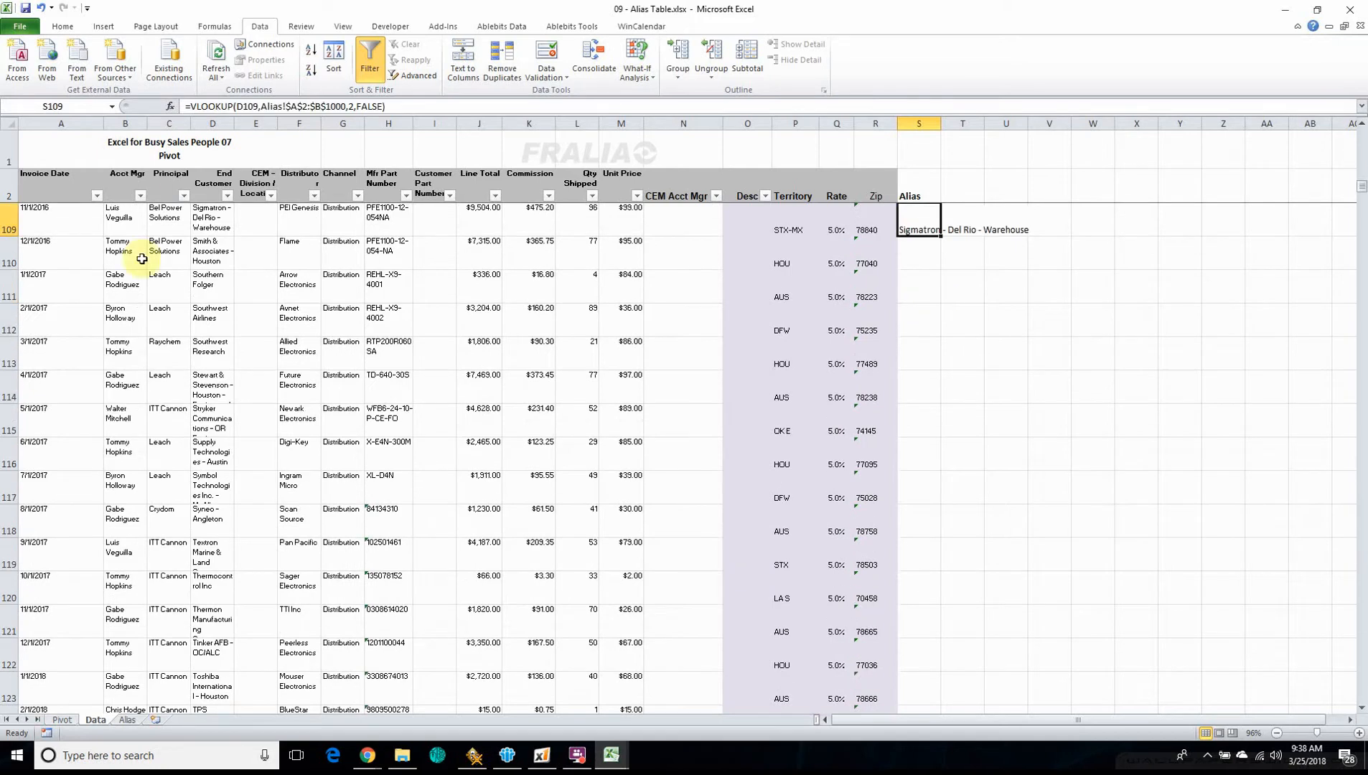
click(129, 721)
click(96, 721)
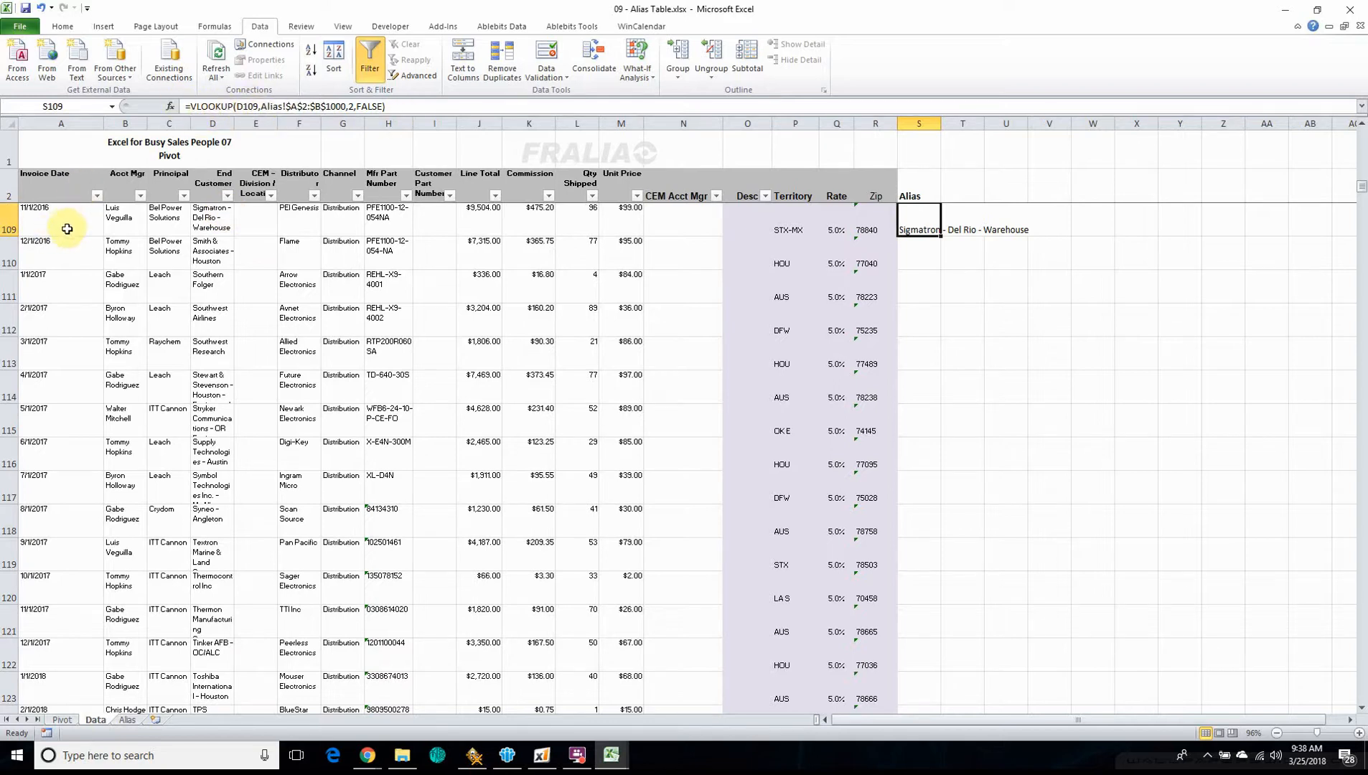
scroll(66, 244, up, 3)
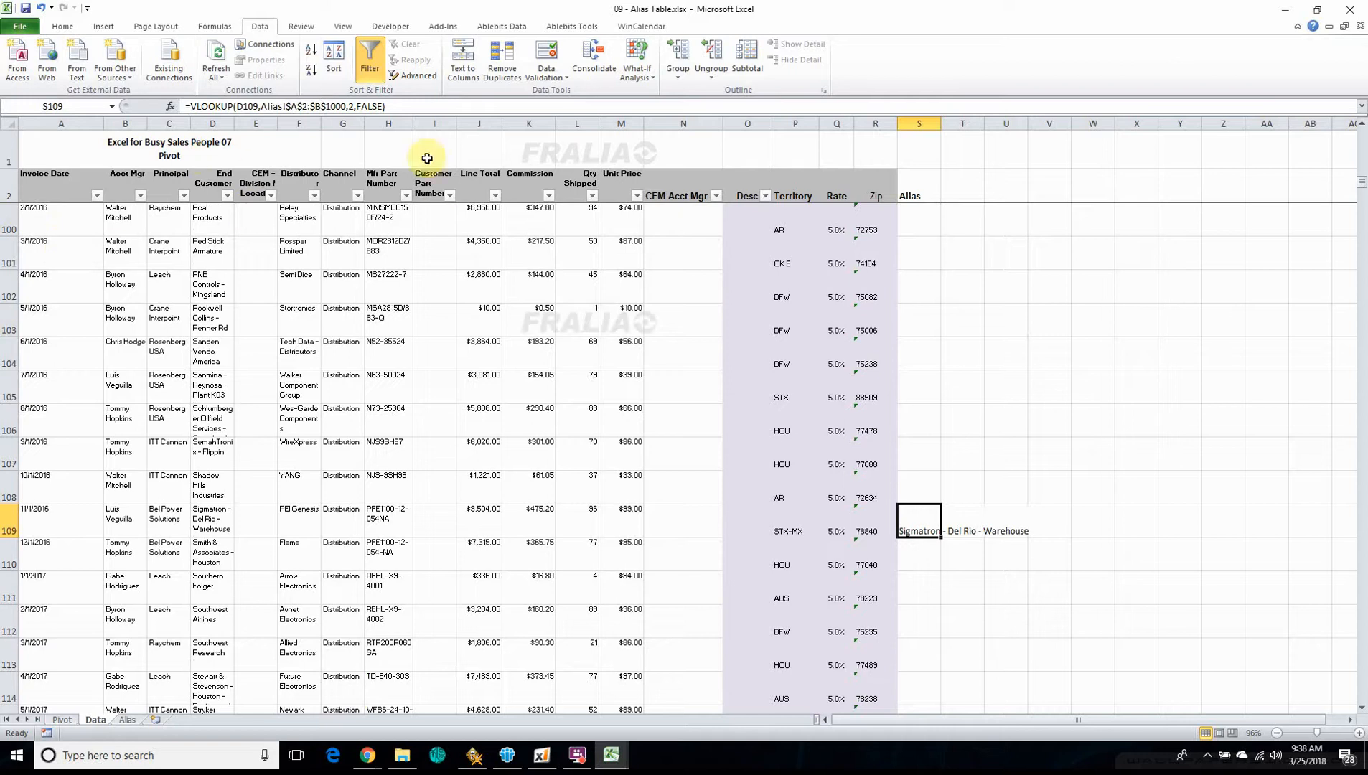
key(ctrl+Up)
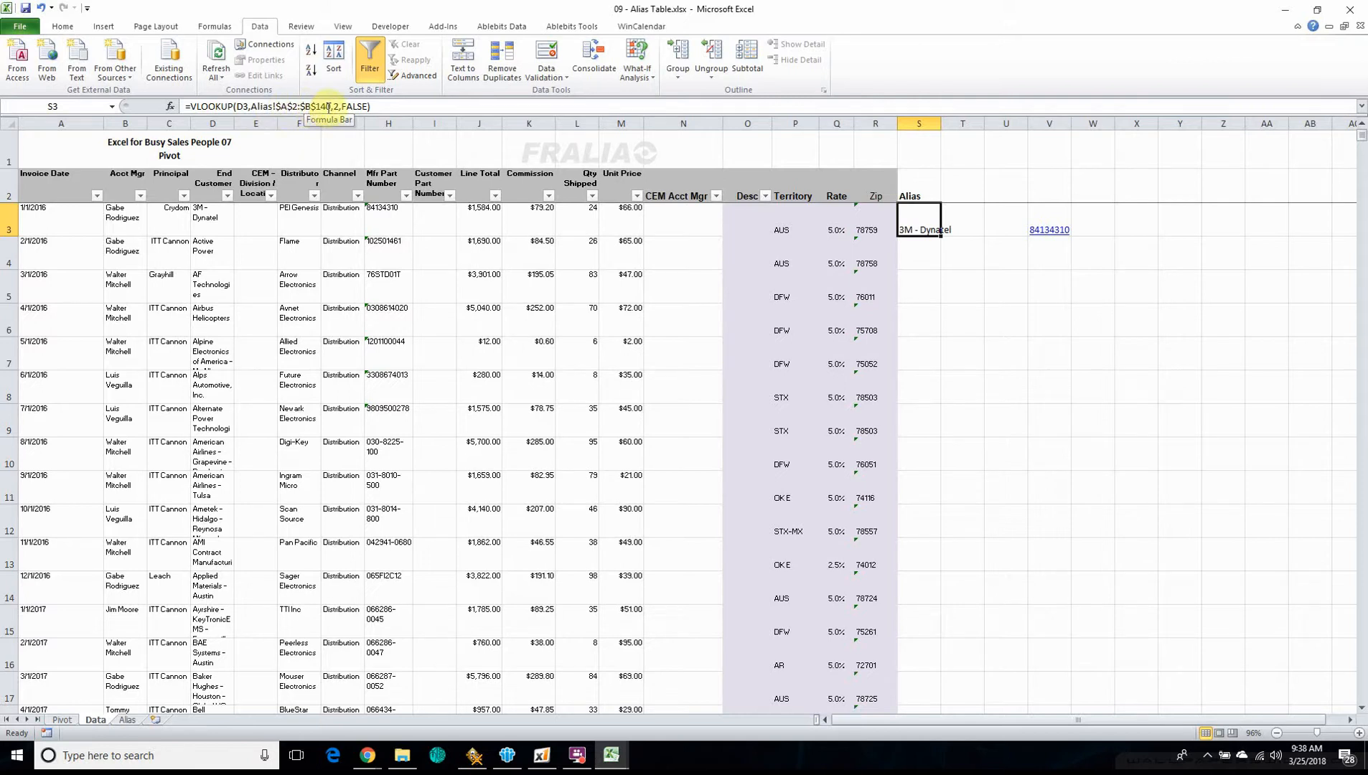
Extend the lookup range of the VLOOKUP formula in cell S3 of the Data sheet to Alias!$A$2:$B$200, leaving room below the alias list
click(127, 720)
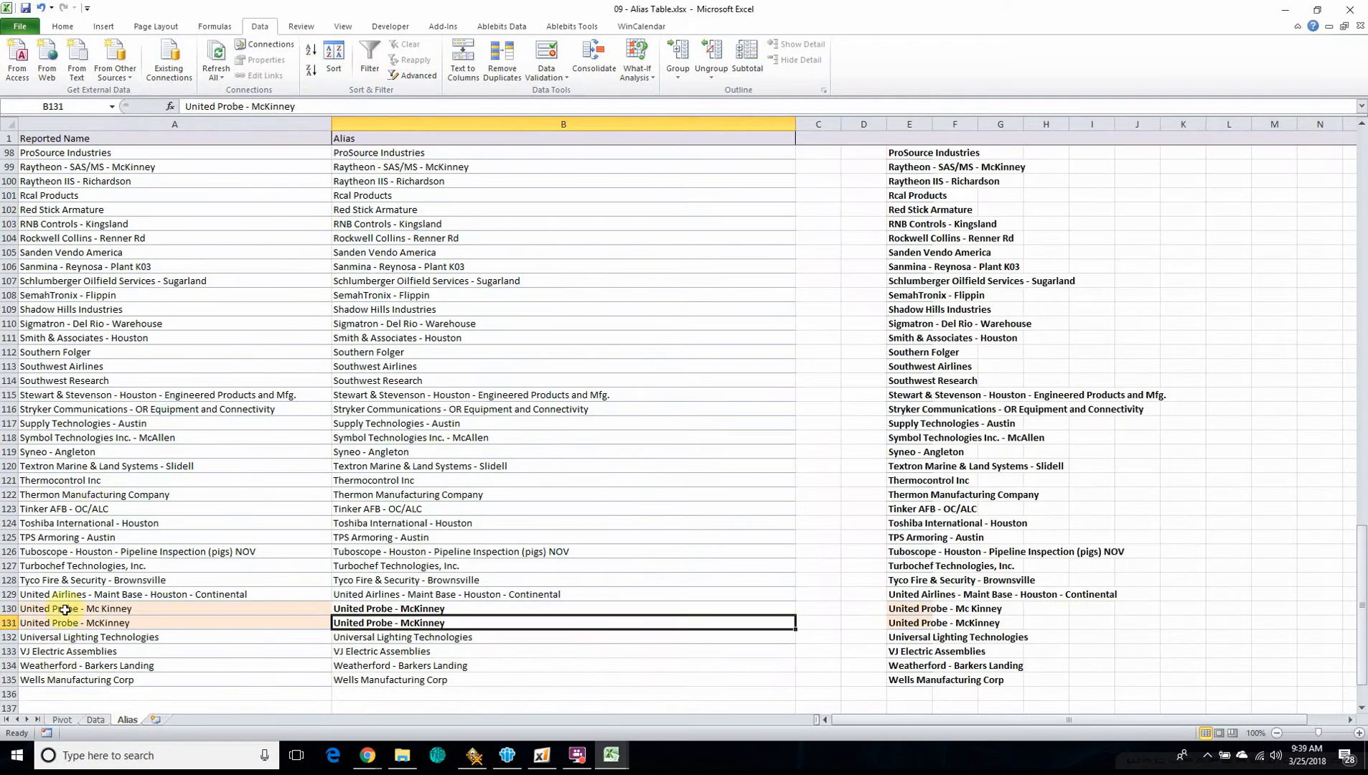
scroll(57, 650, down, 5)
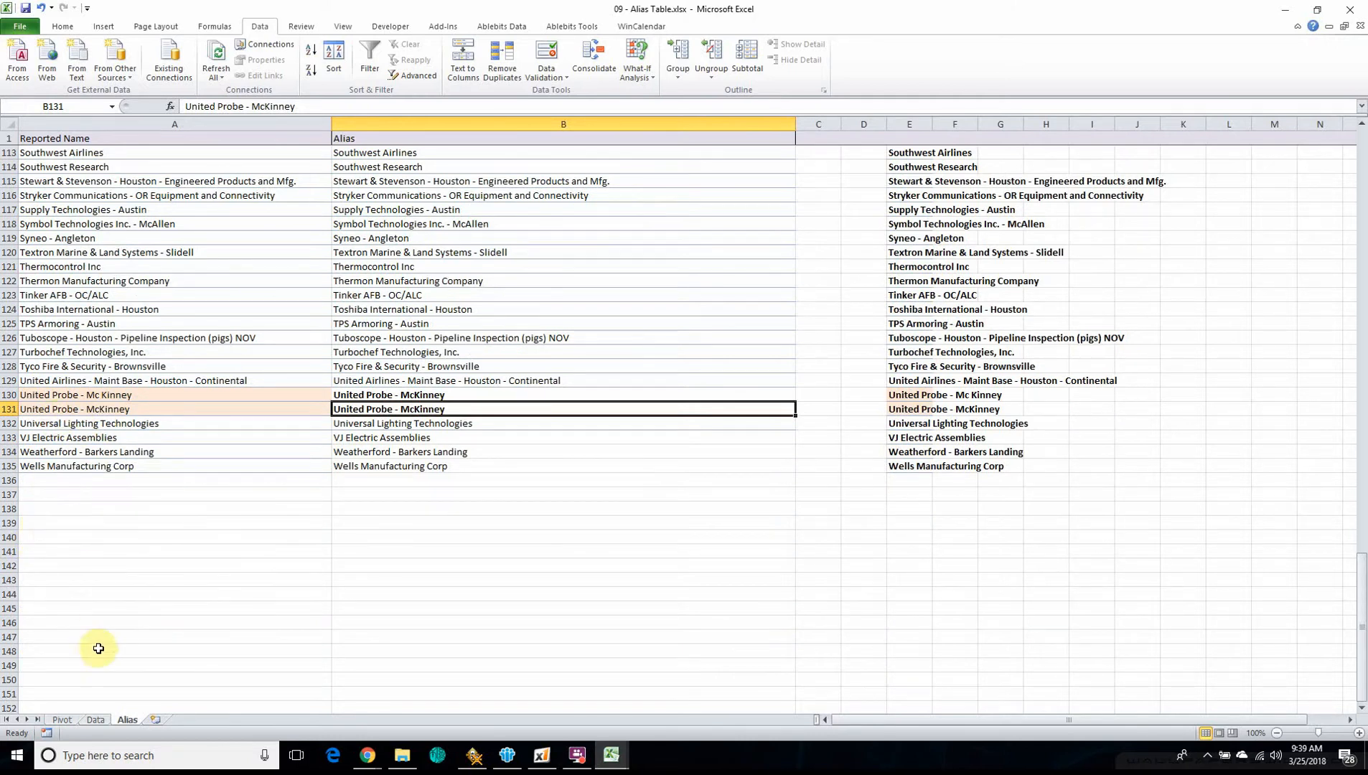
scroll(72, 546, down, 15)
scroll(76, 562, down, 20)
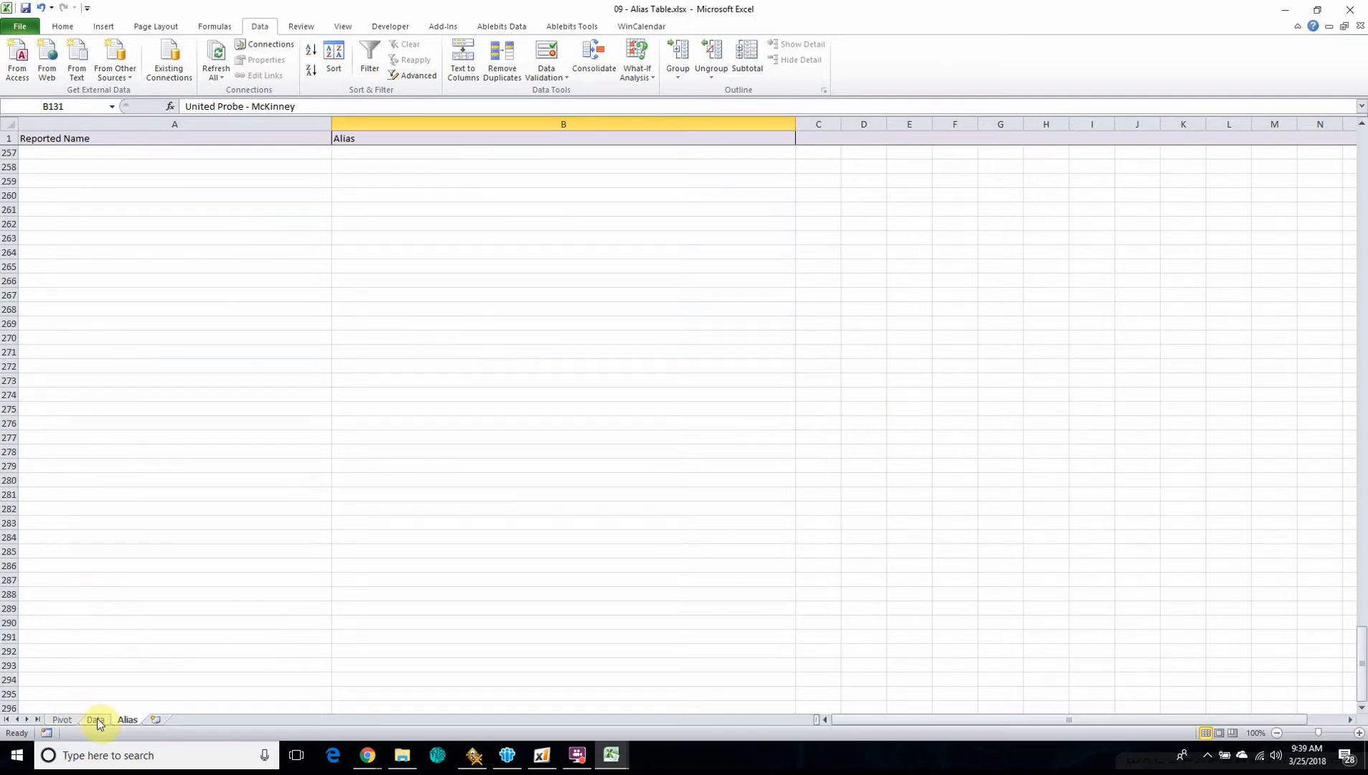
click(96, 720)
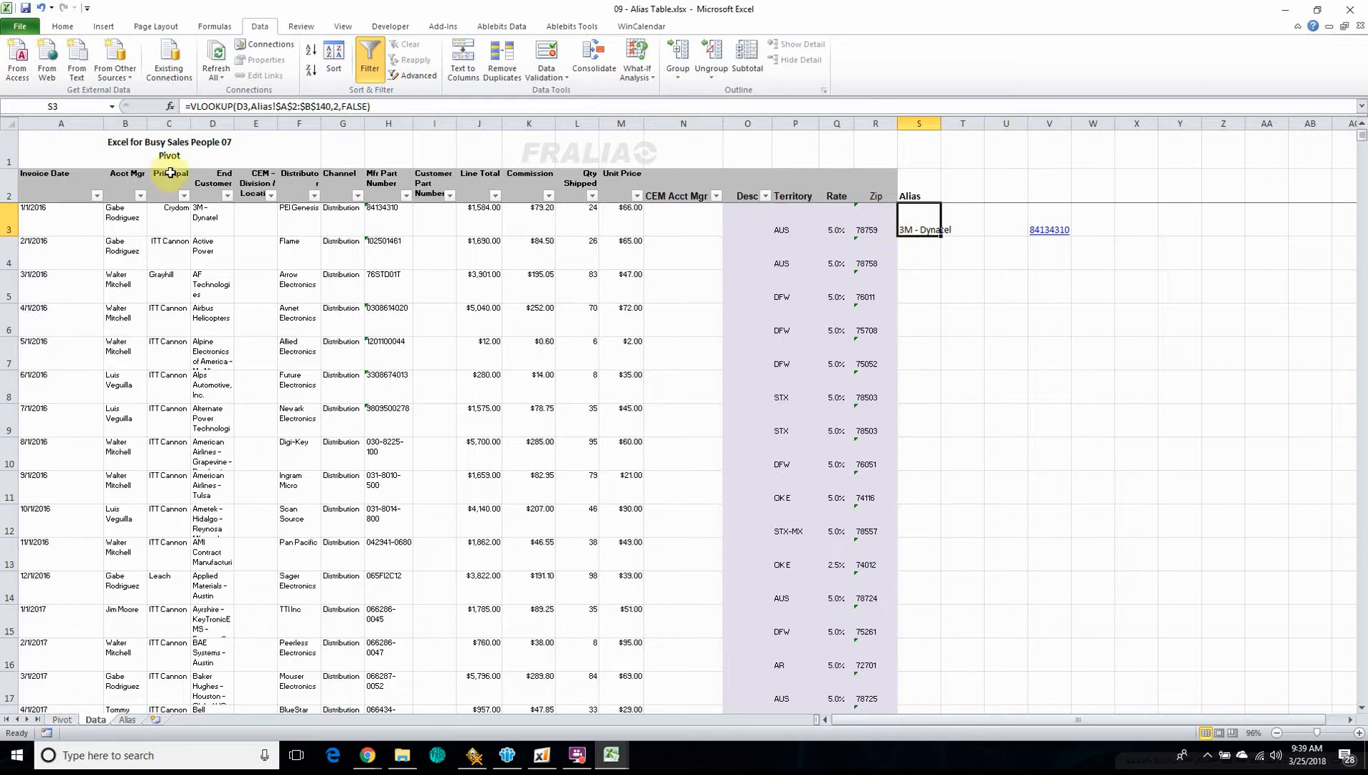
click(320, 106)
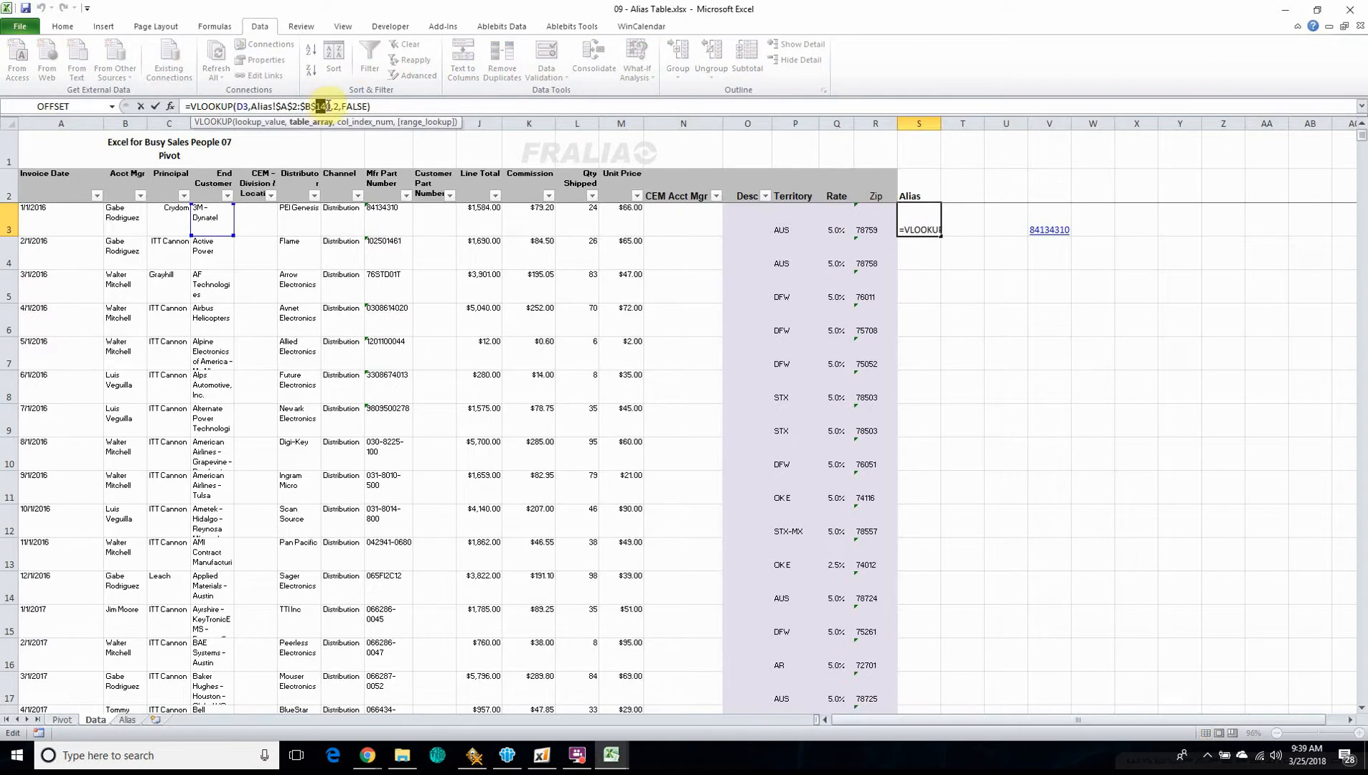
text(2000)
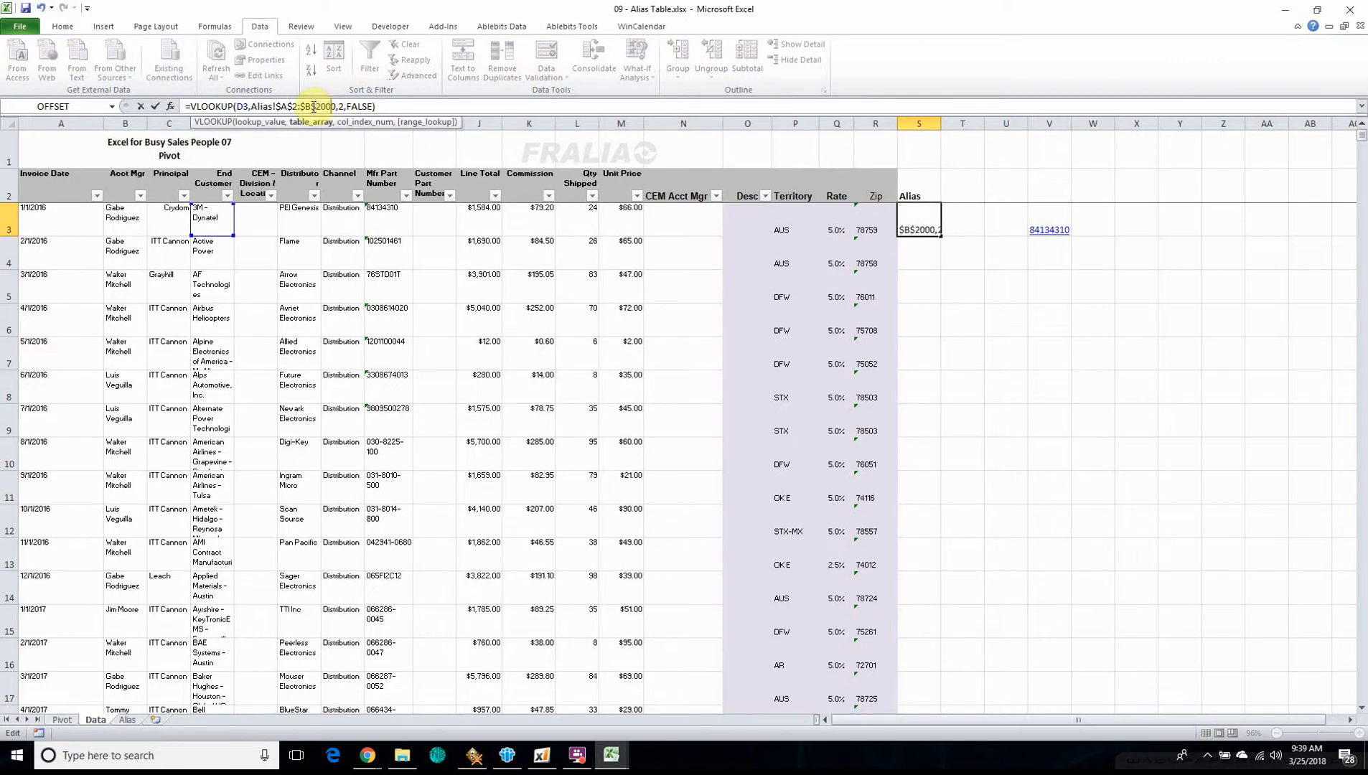
key(Return)
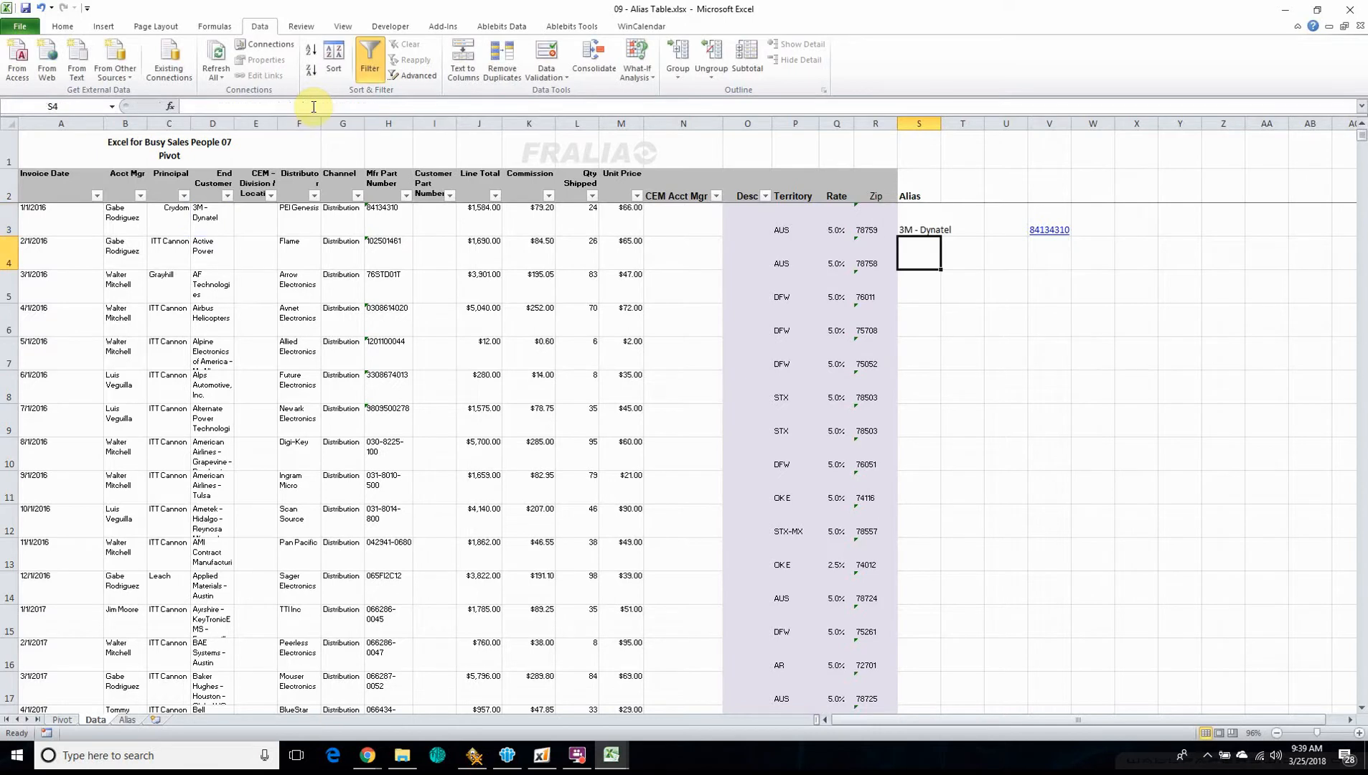
click(906, 220)
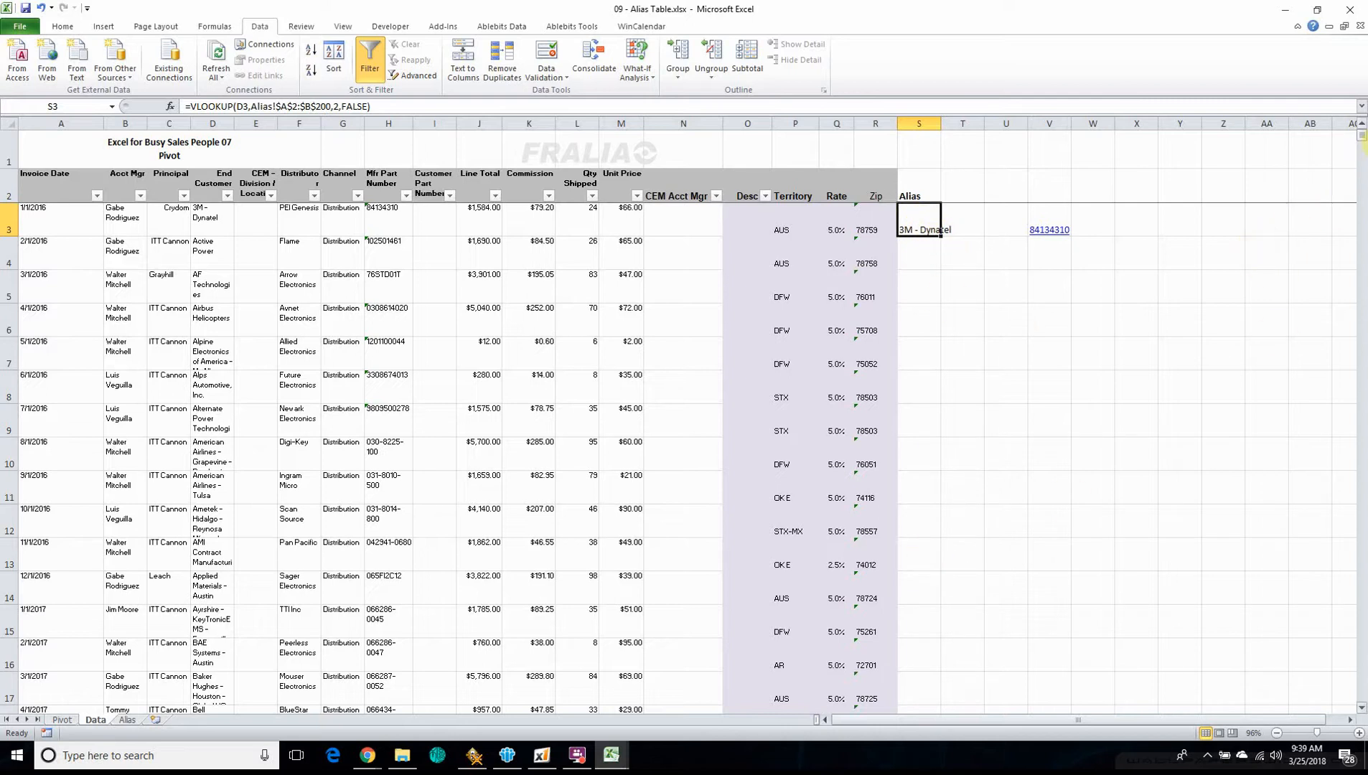
drag(1362, 140, 1344, 107)
Copy the VLOOKUP formula from S3 down the Alias column to the last data row, S1132, and check the filled names
click(912, 220)
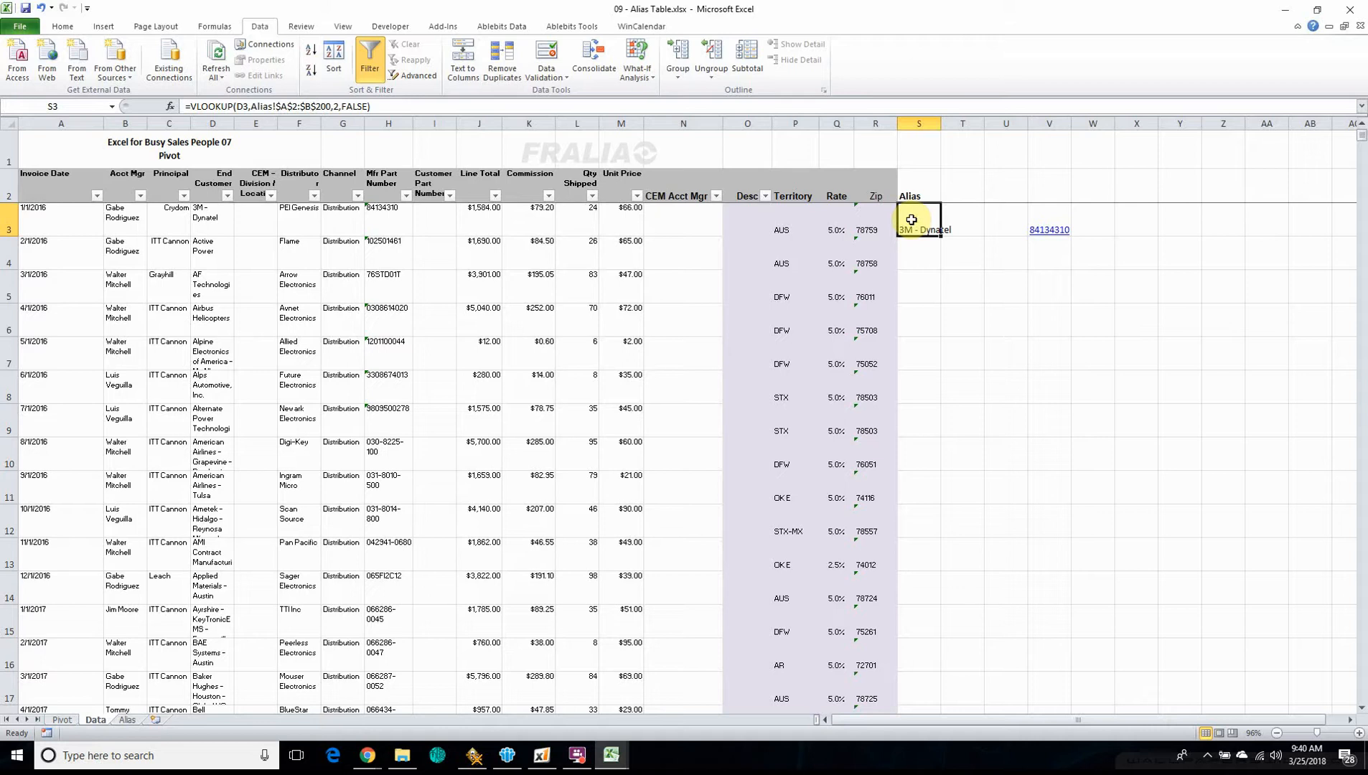
key(ctrl+c)
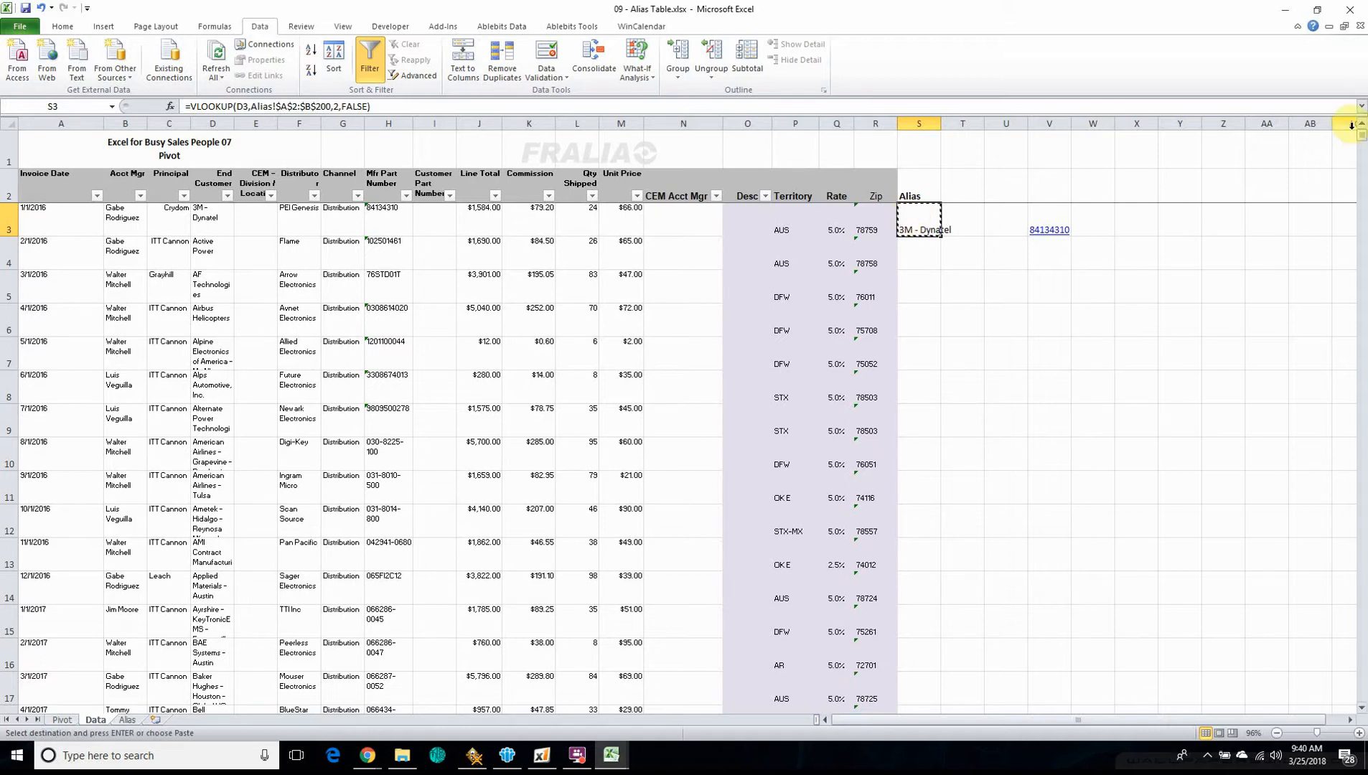
drag(1362, 138, 1354, 109)
click(870, 214)
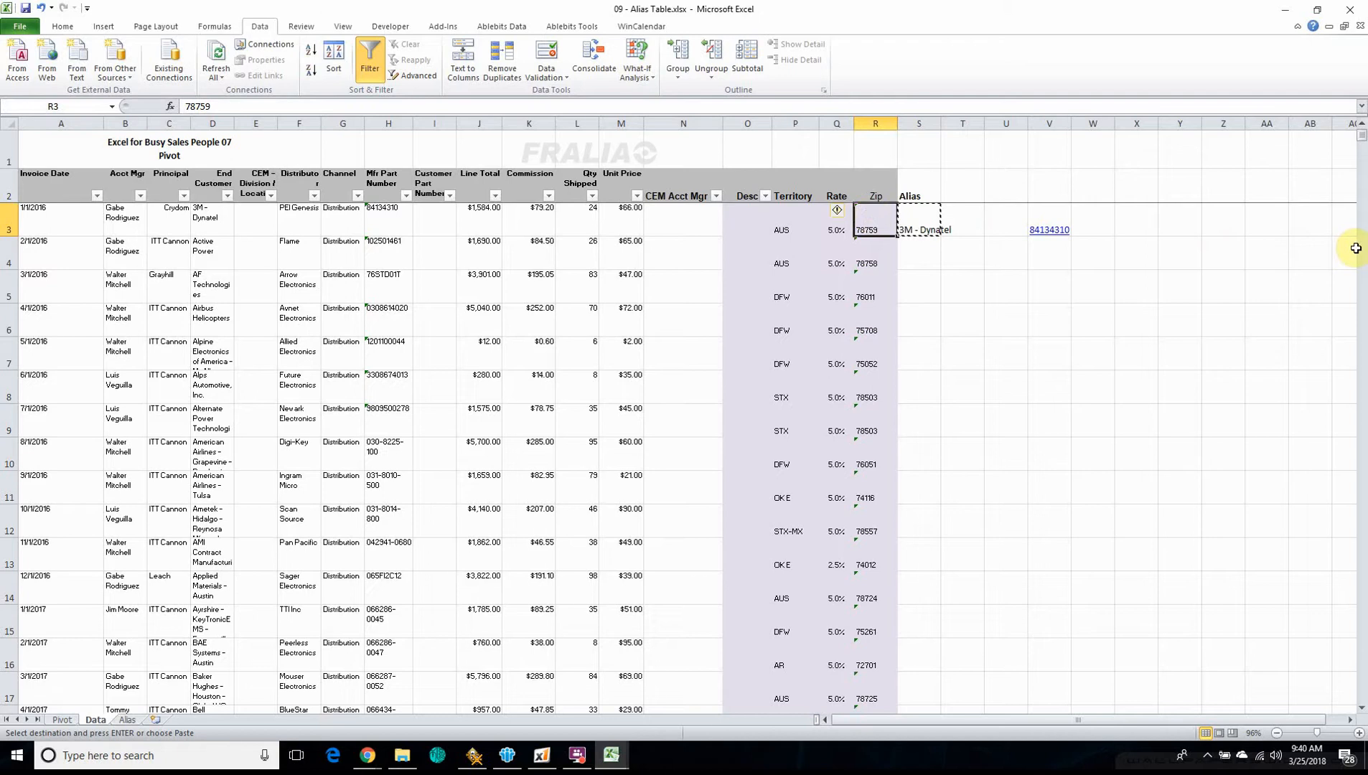
key(ctrl+Down)
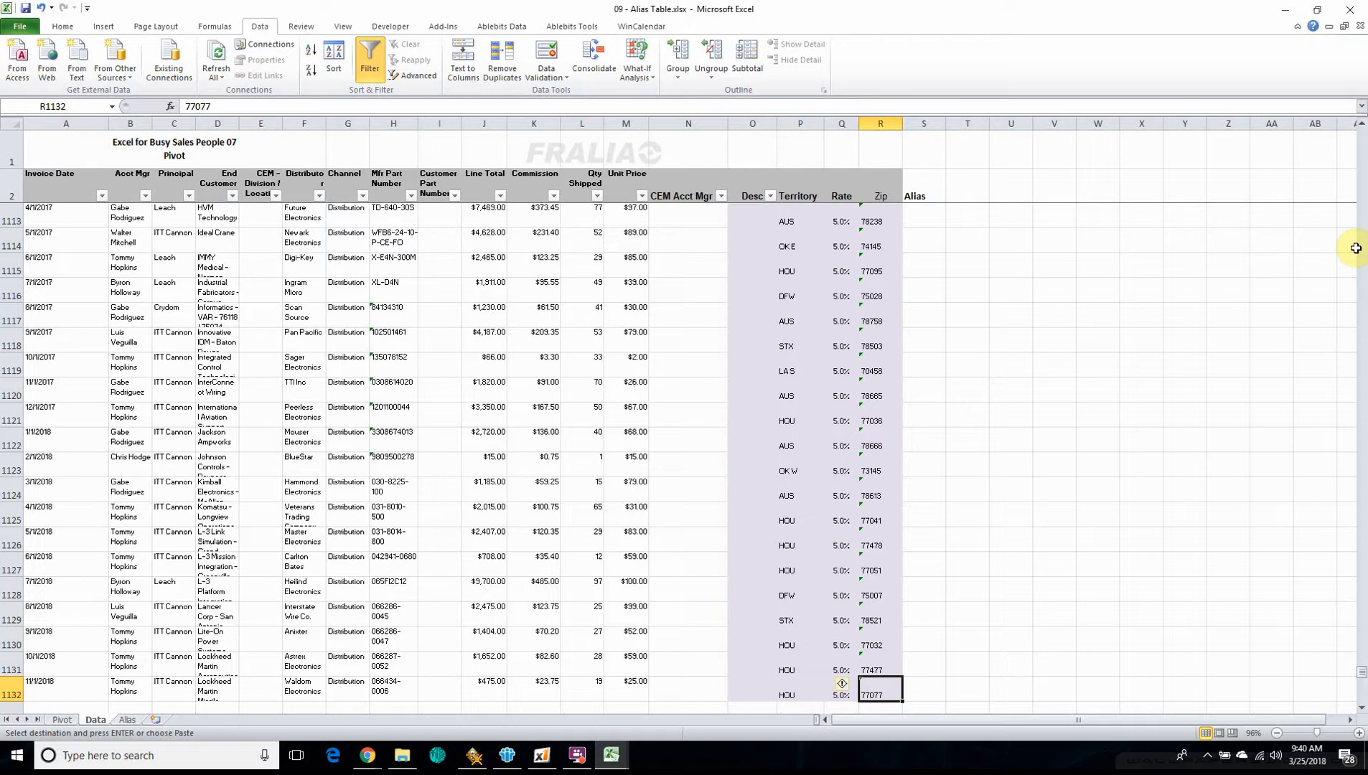
key(Down)
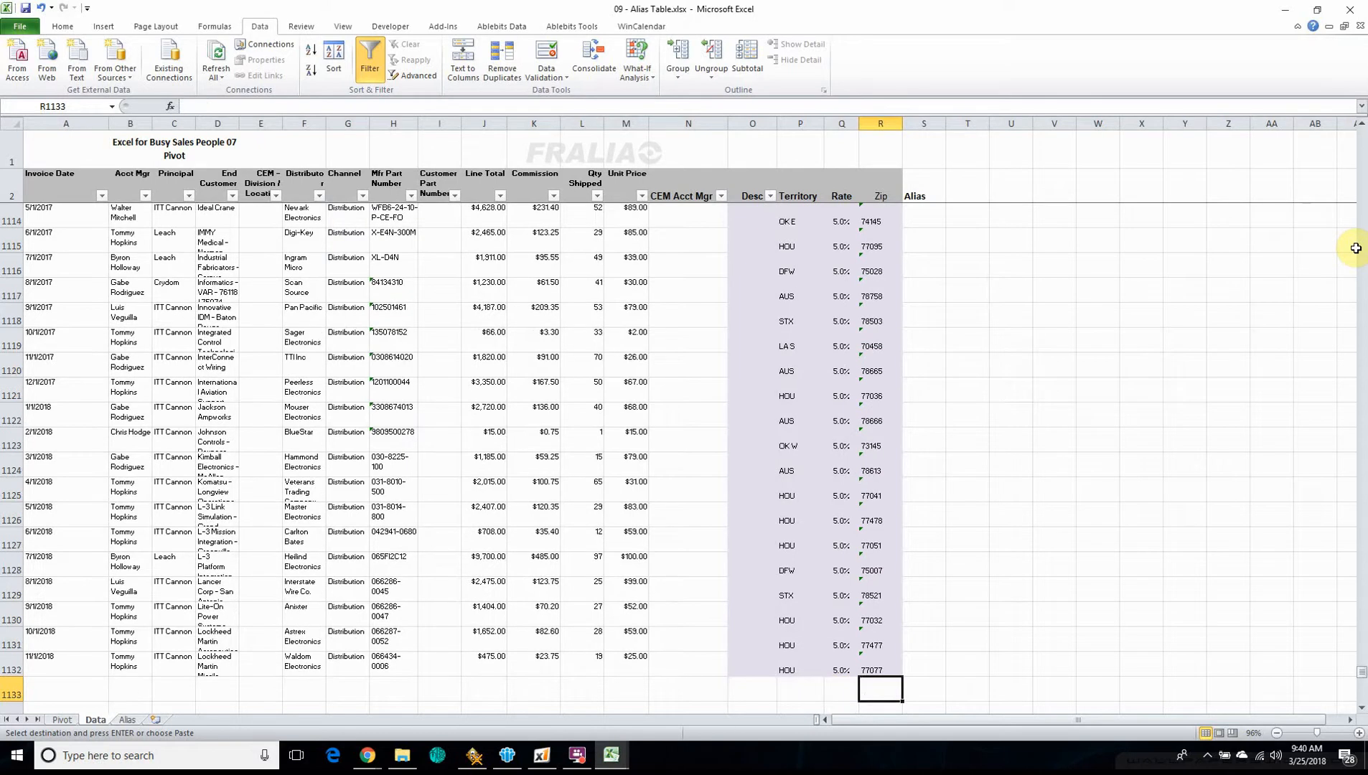
key(Up)
key(Right)
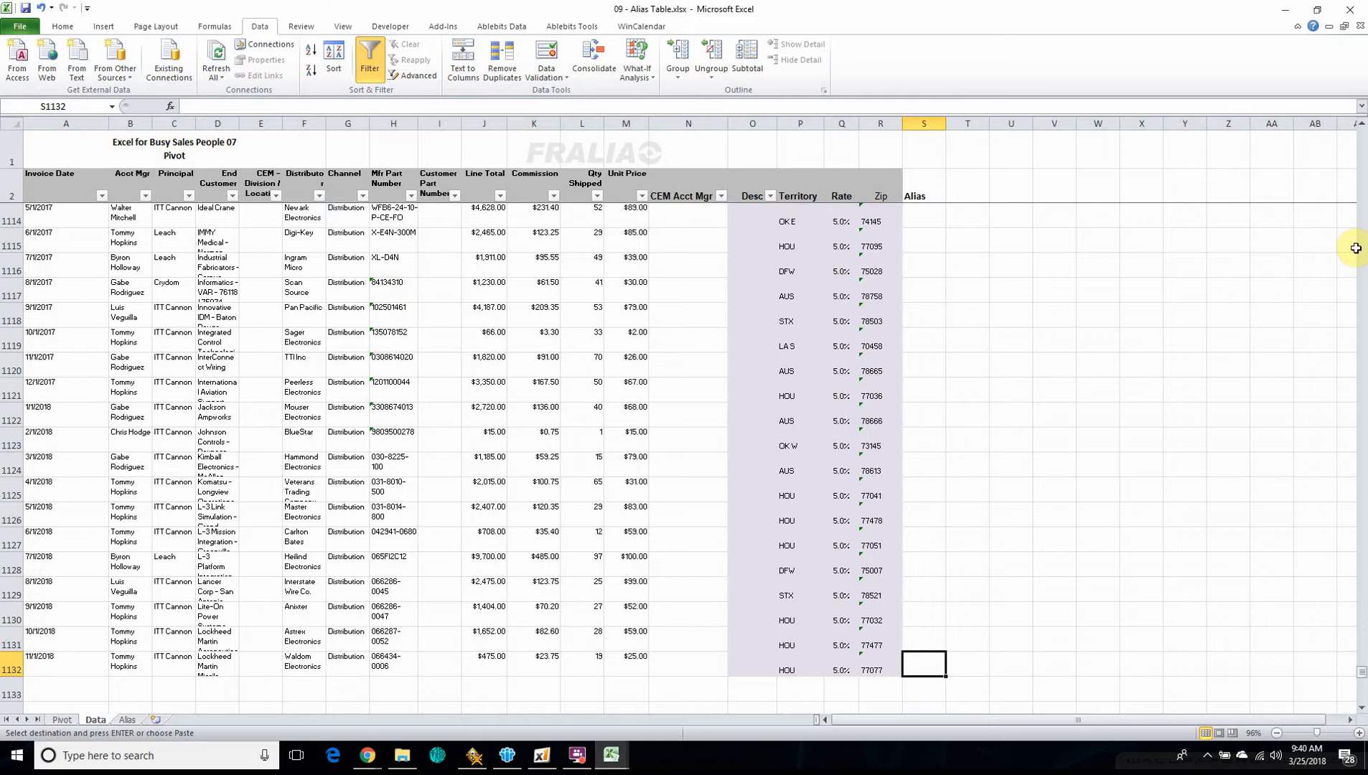
key(ctrl+shift+Up)
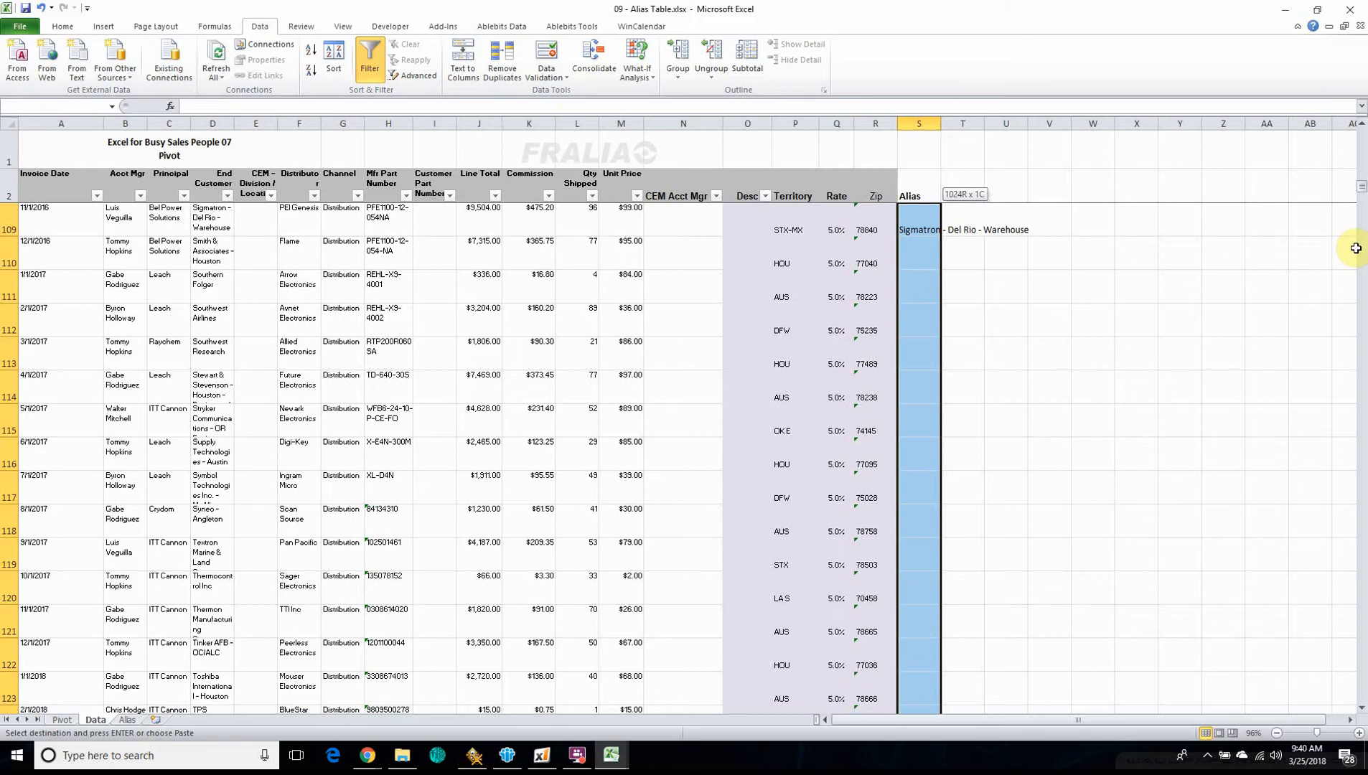
key(ctrl+shift+Up)
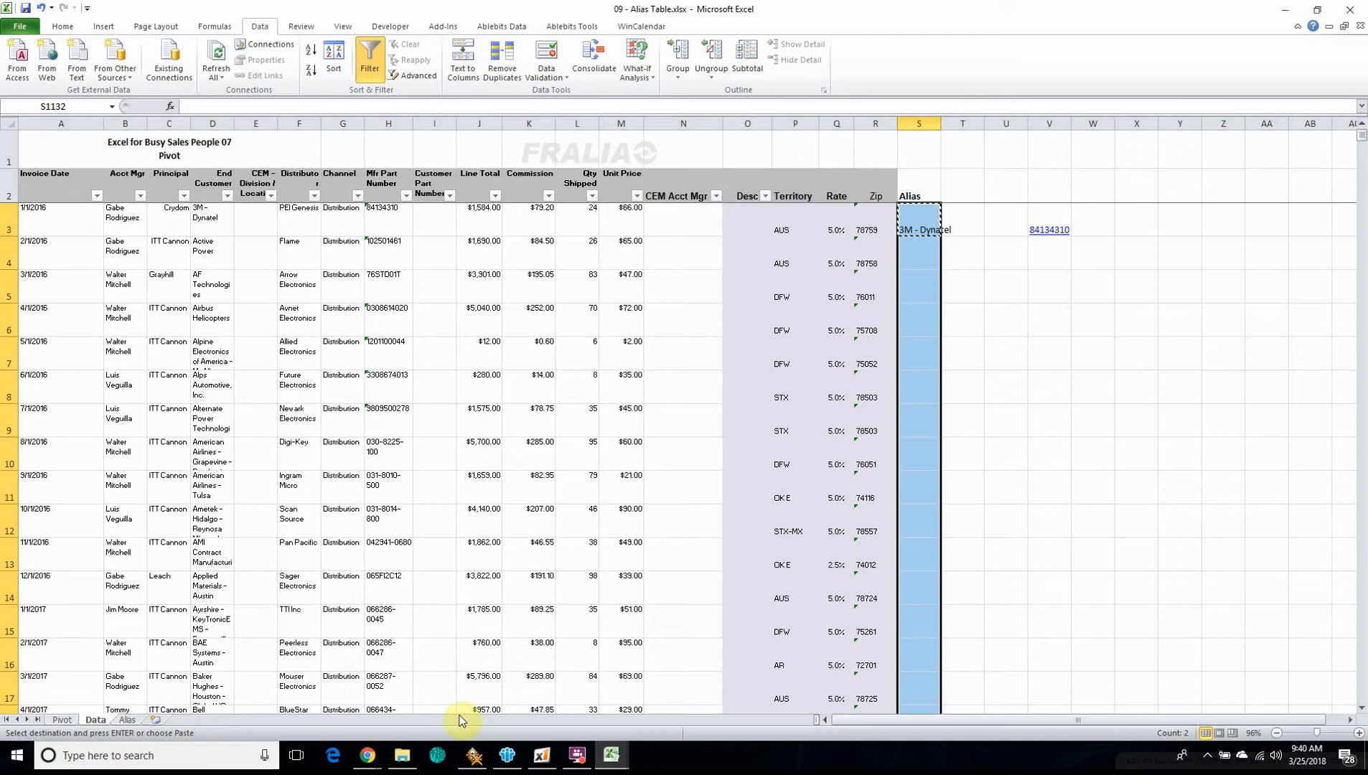
key(ctrl+v)
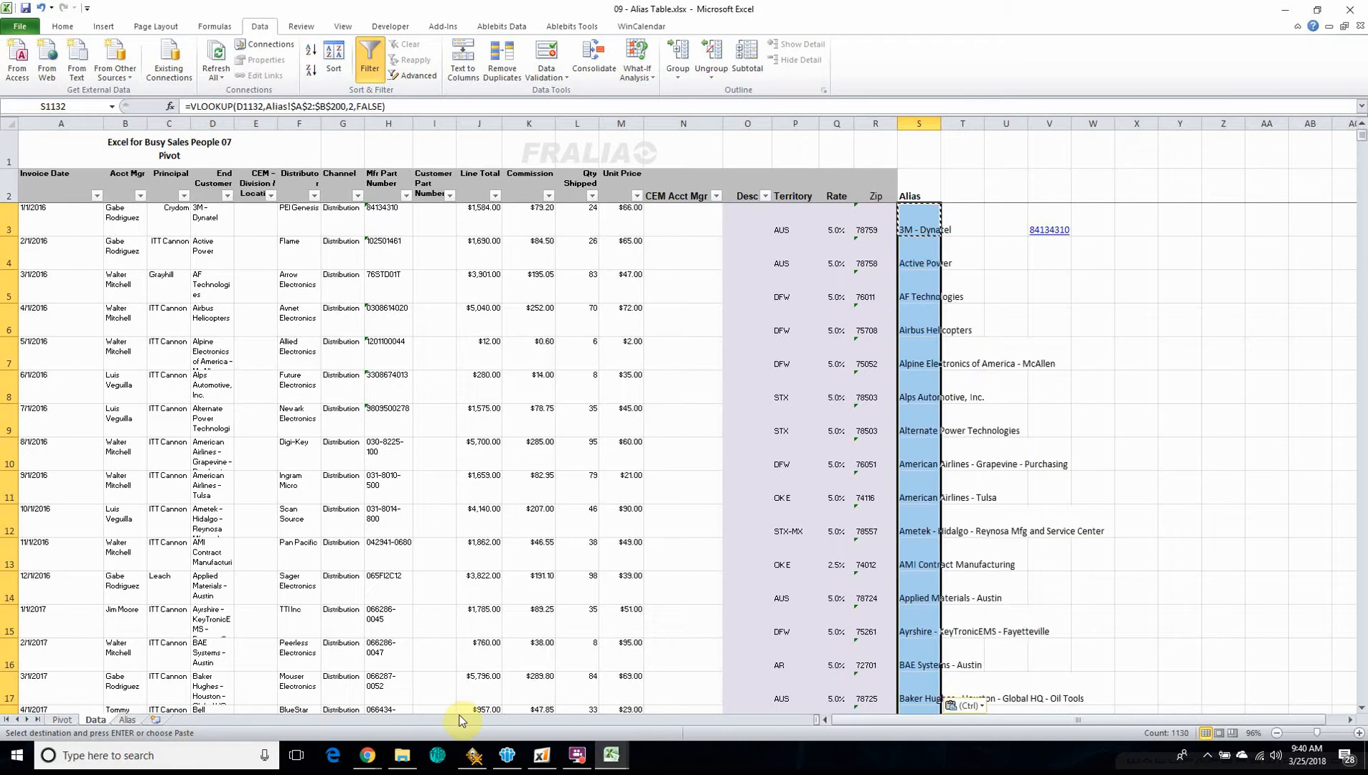
click(990, 355)
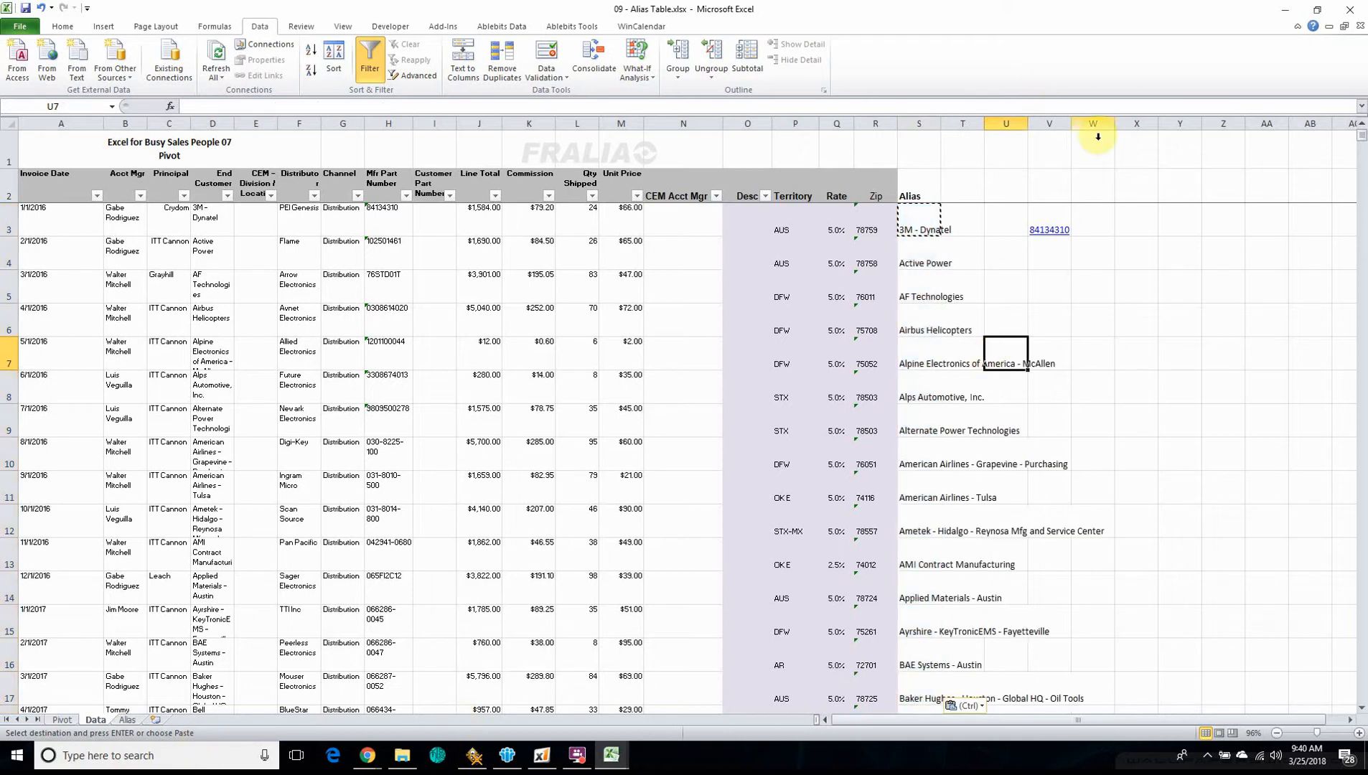
scroll(934, 239, down, 2)
scroll(934, 239, down, 20)
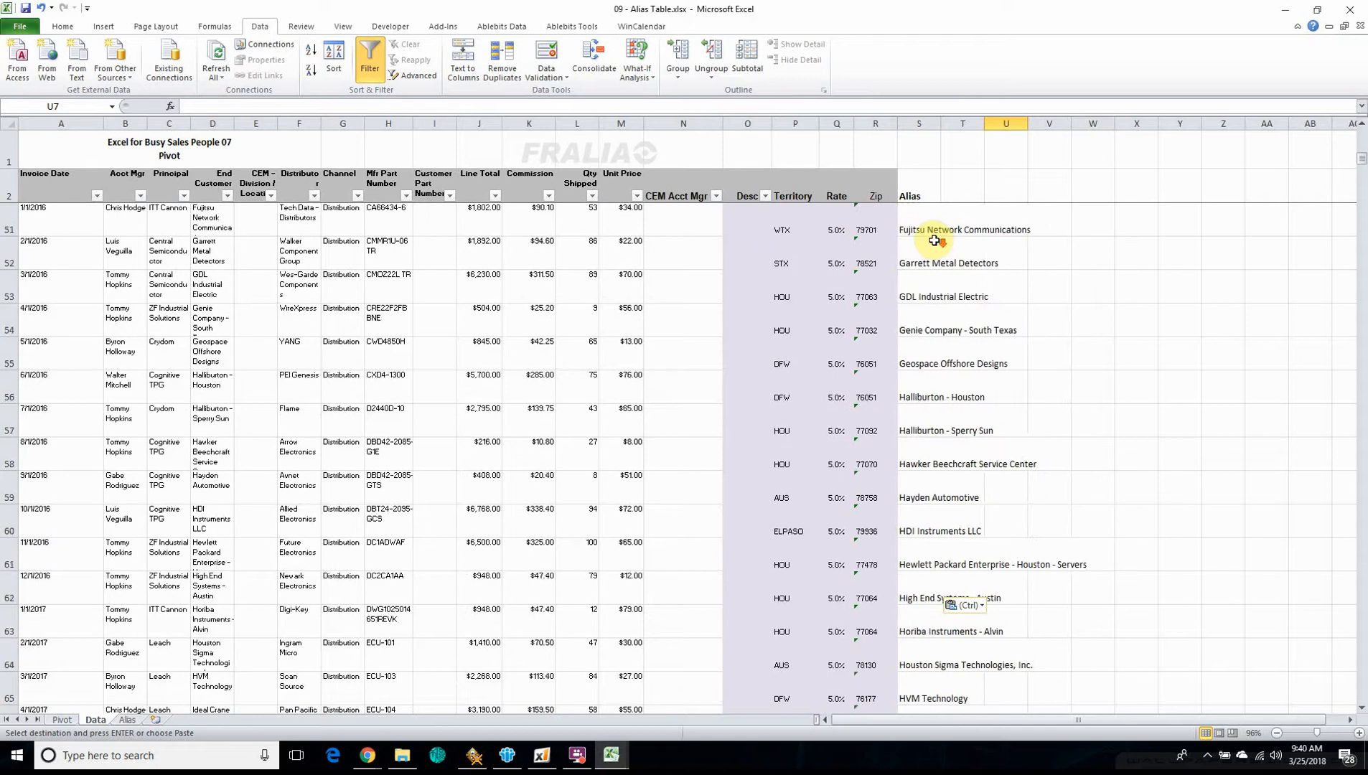
scroll(927, 243, down, 20)
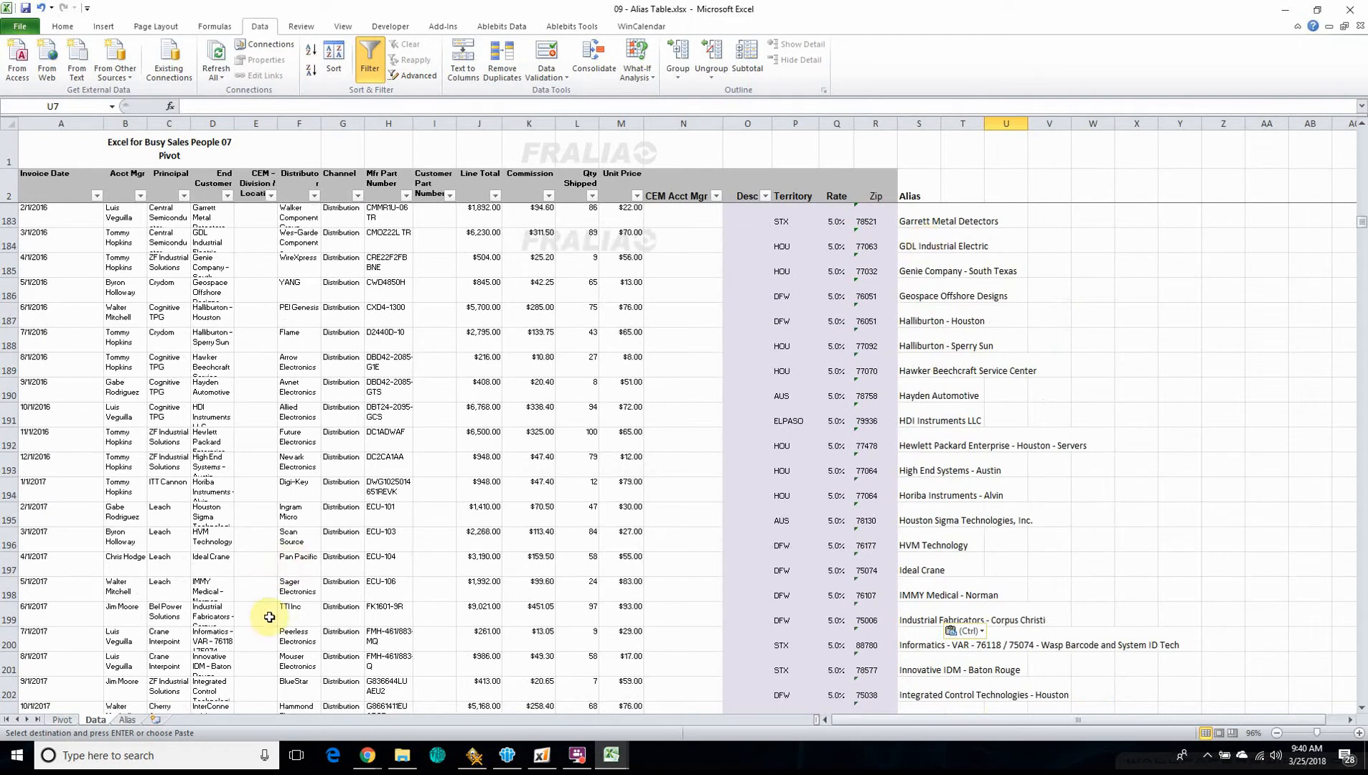
Change the pivot table's source range to Data!$A$2:$S$1132 so that it includes the Alias column
click(63, 720)
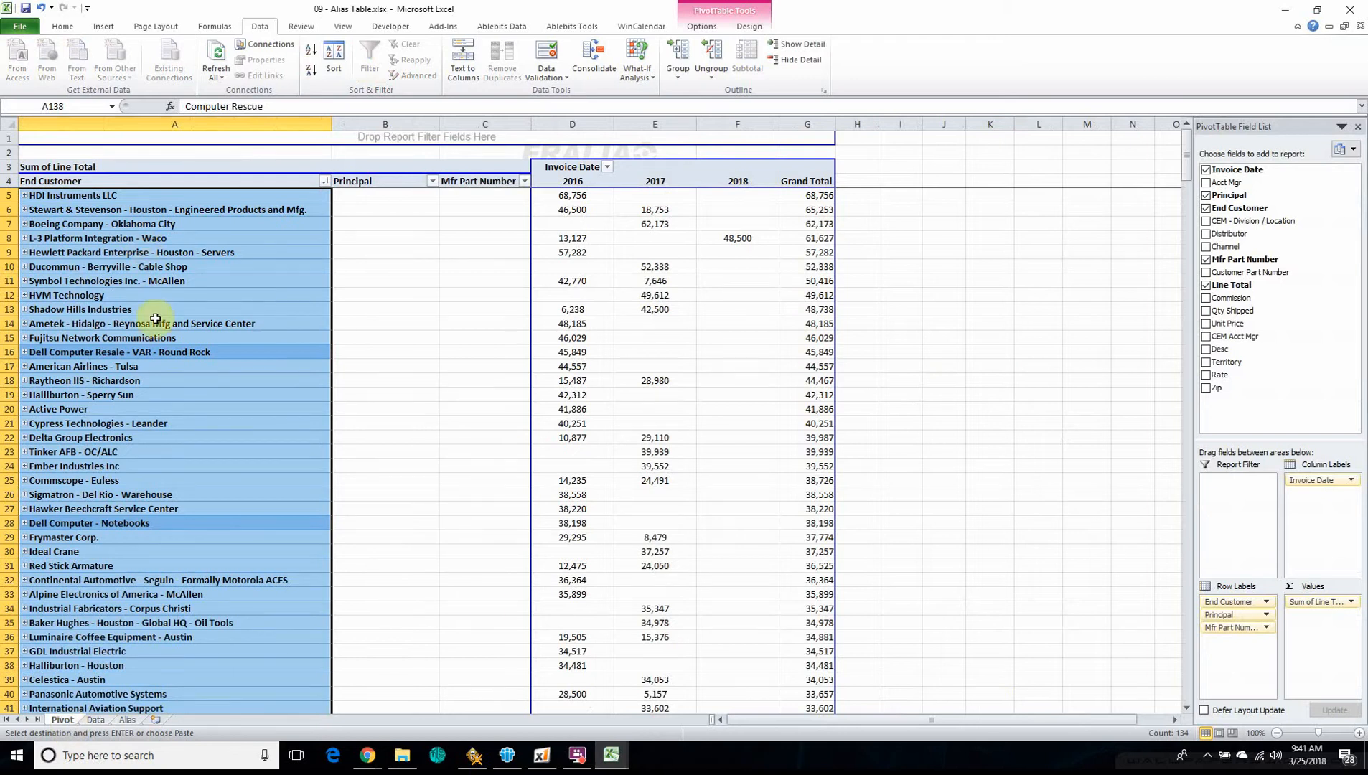
click(226, 222)
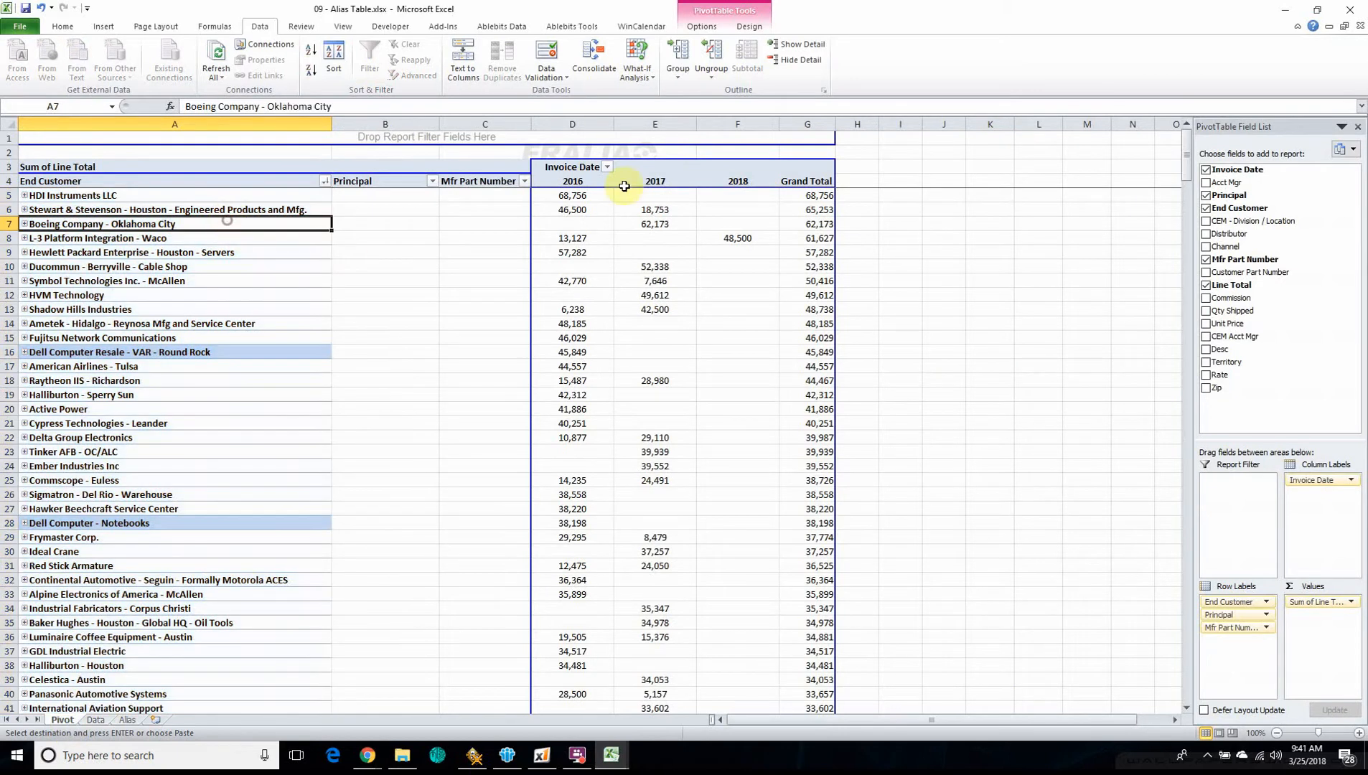
click(722, 14)
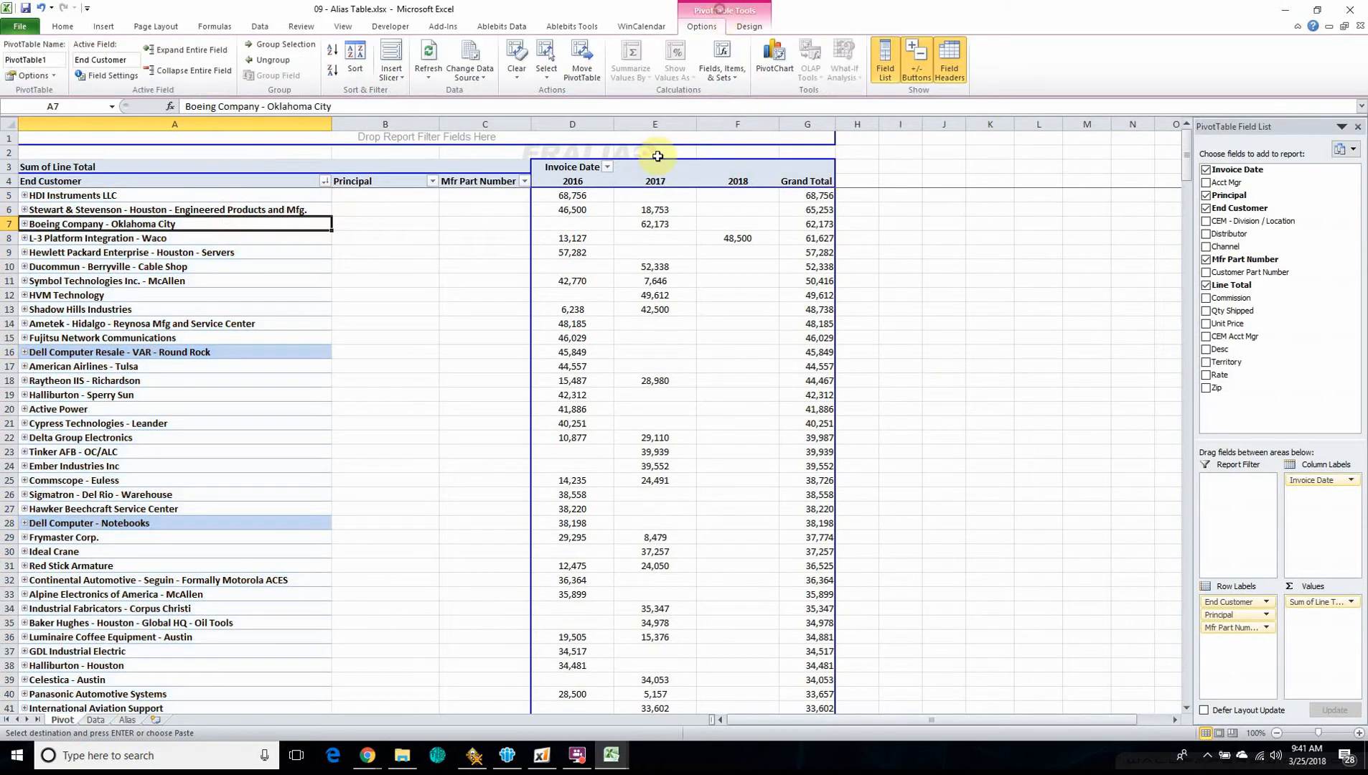
click(471, 57)
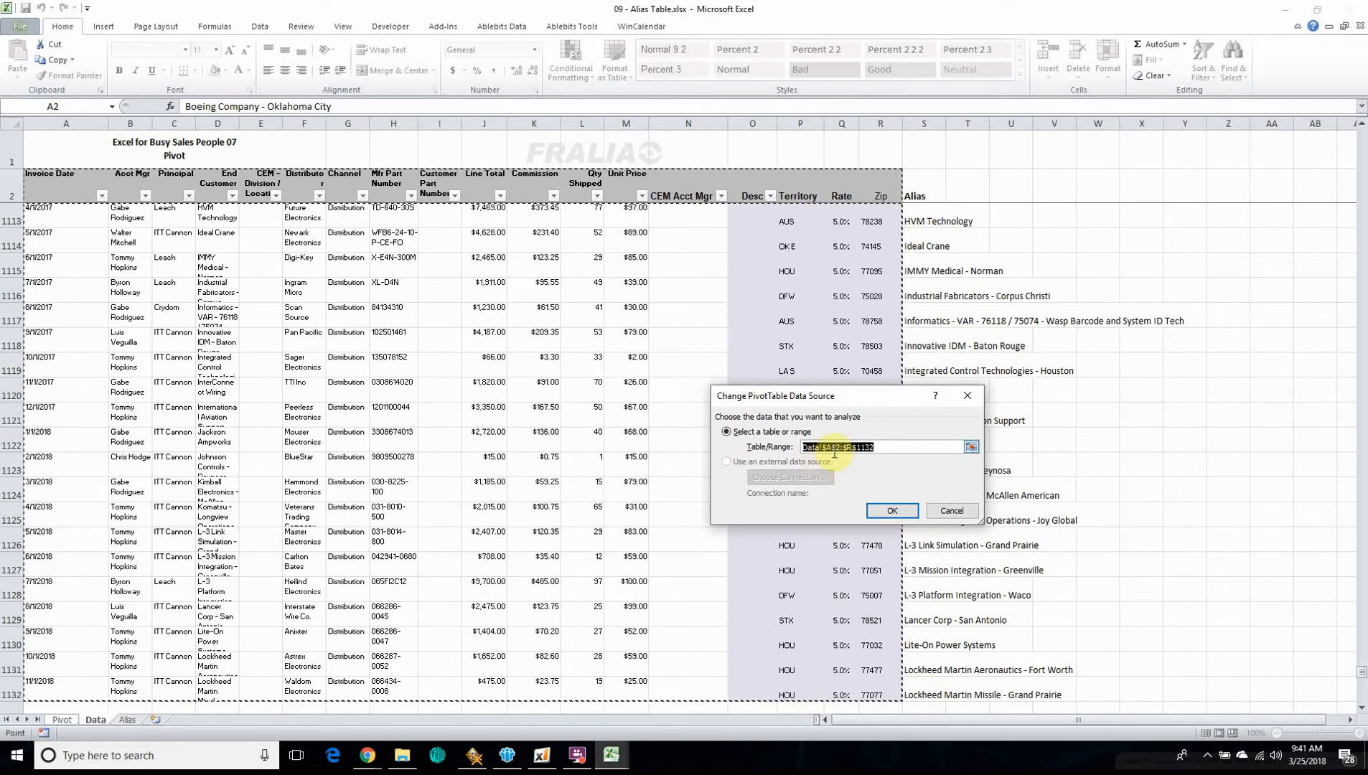
shift+click(926, 693)
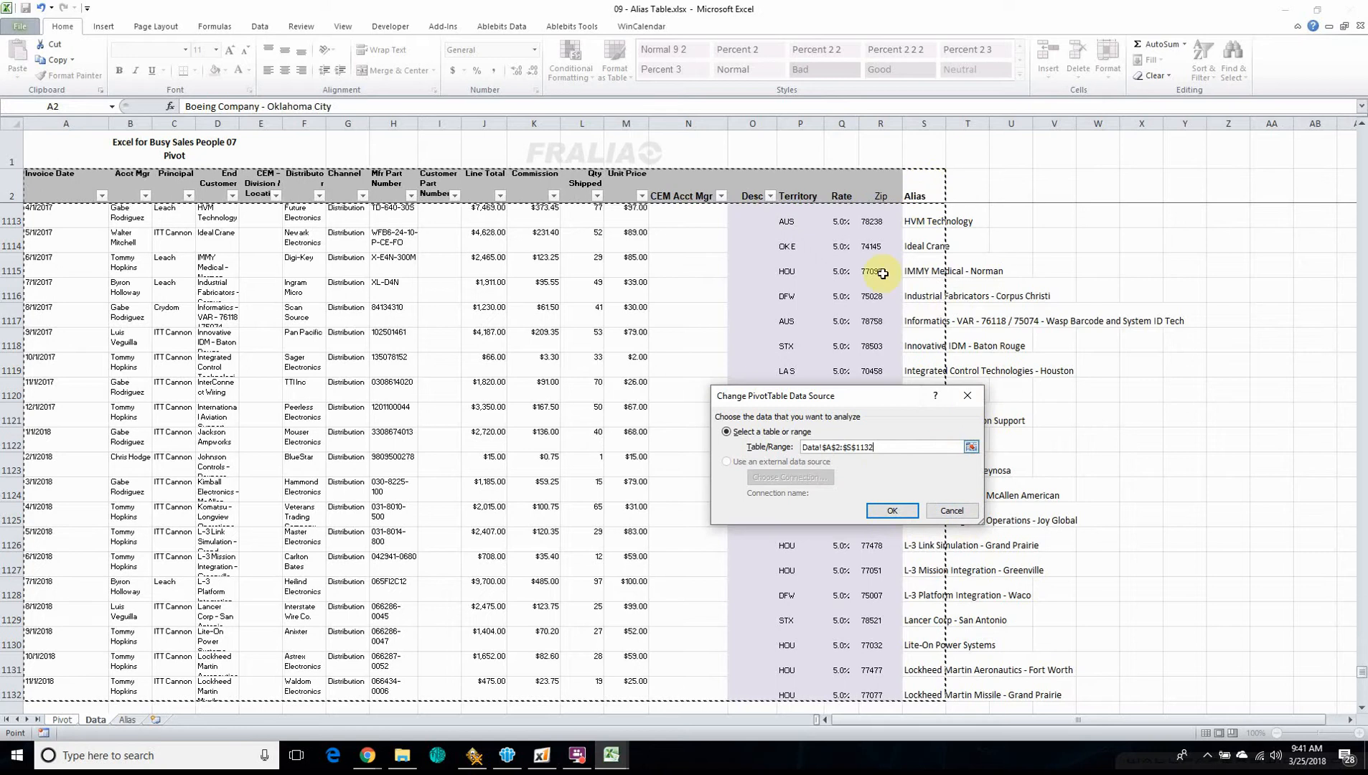
click(894, 511)
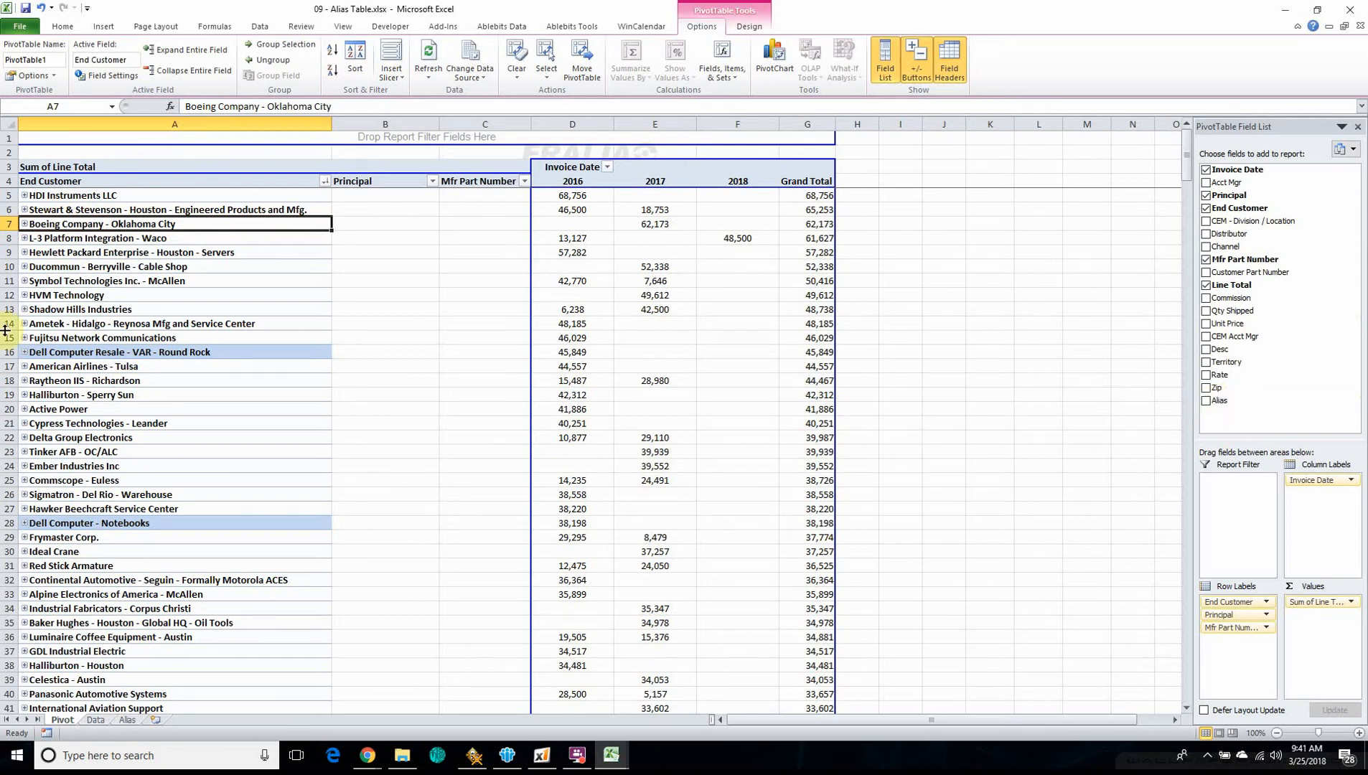
Add the Alias field to the pivot table's row labels, above End Customer
scroll(195, 435, down, 2)
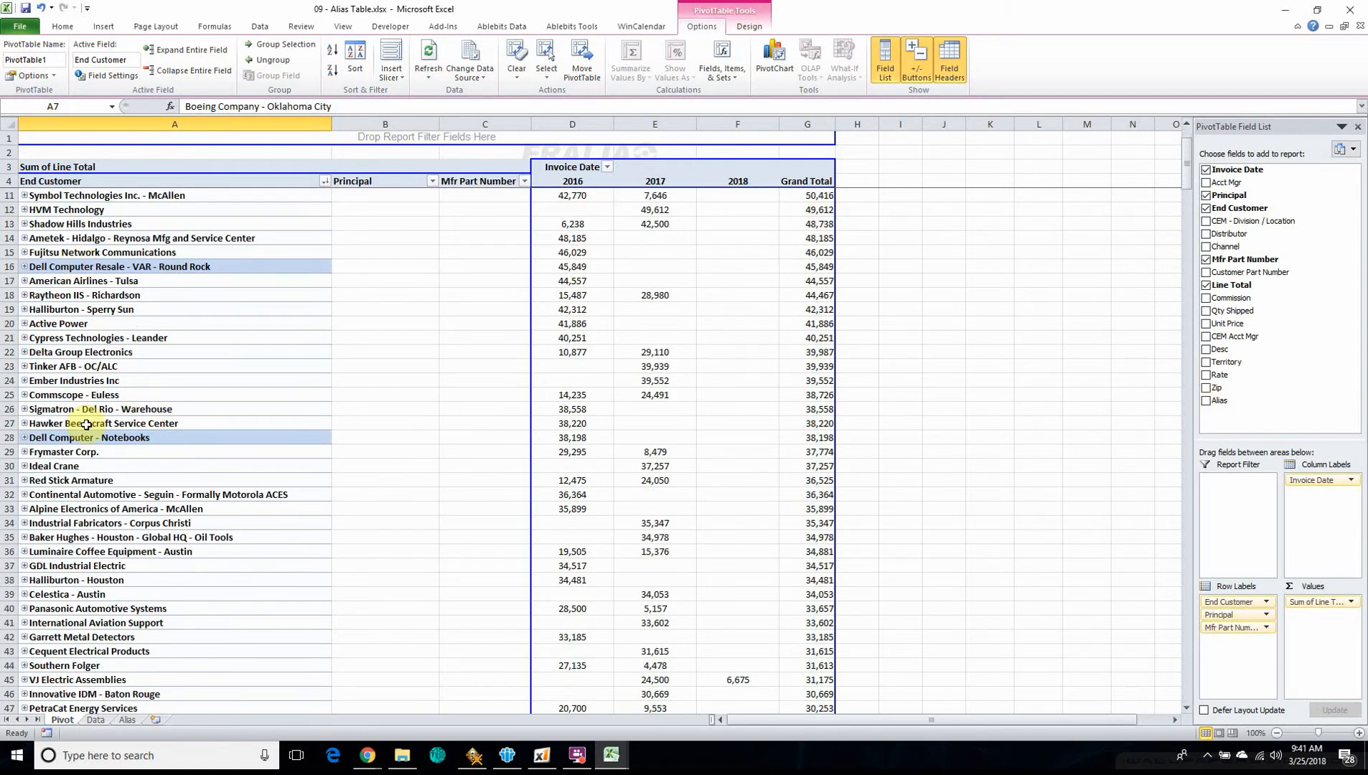
scroll(92, 441, down, 20)
scroll(92, 443, up, 4)
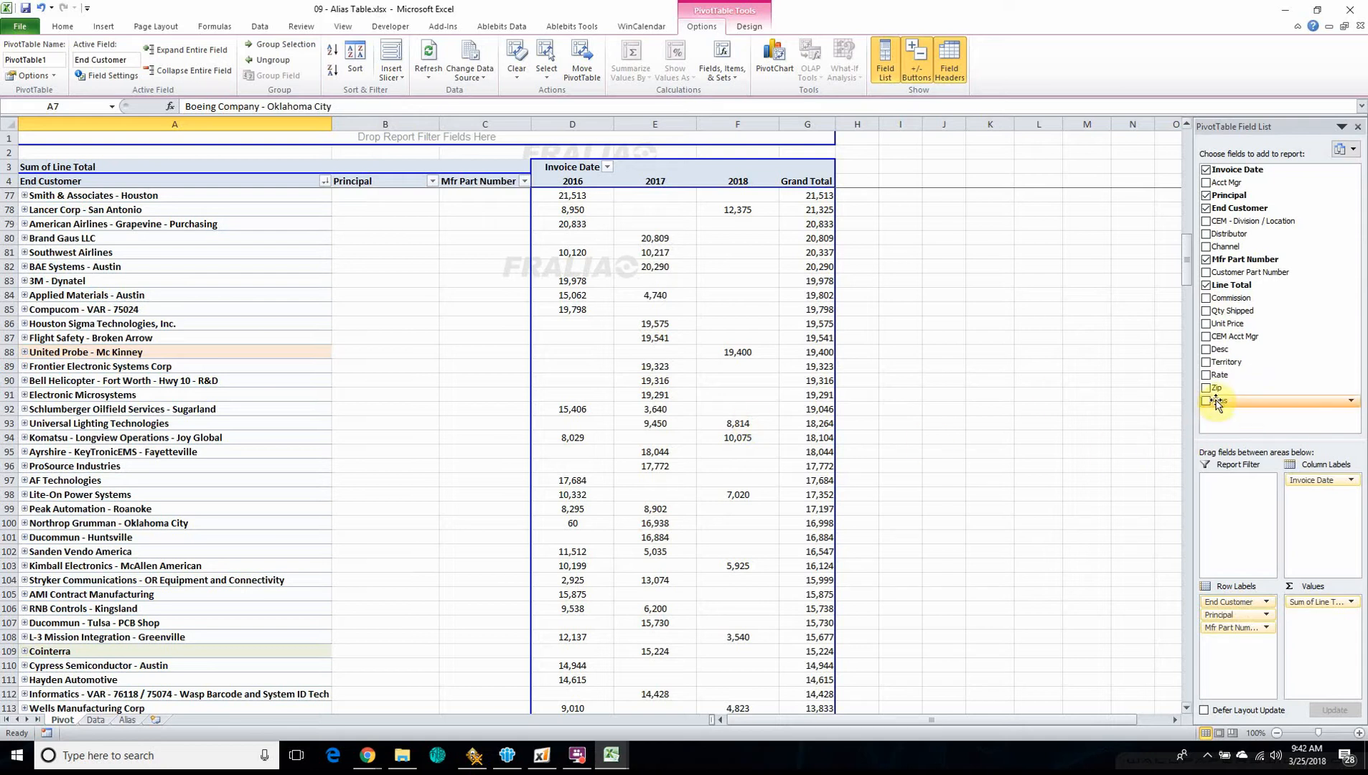
drag(1216, 400, 1242, 593)
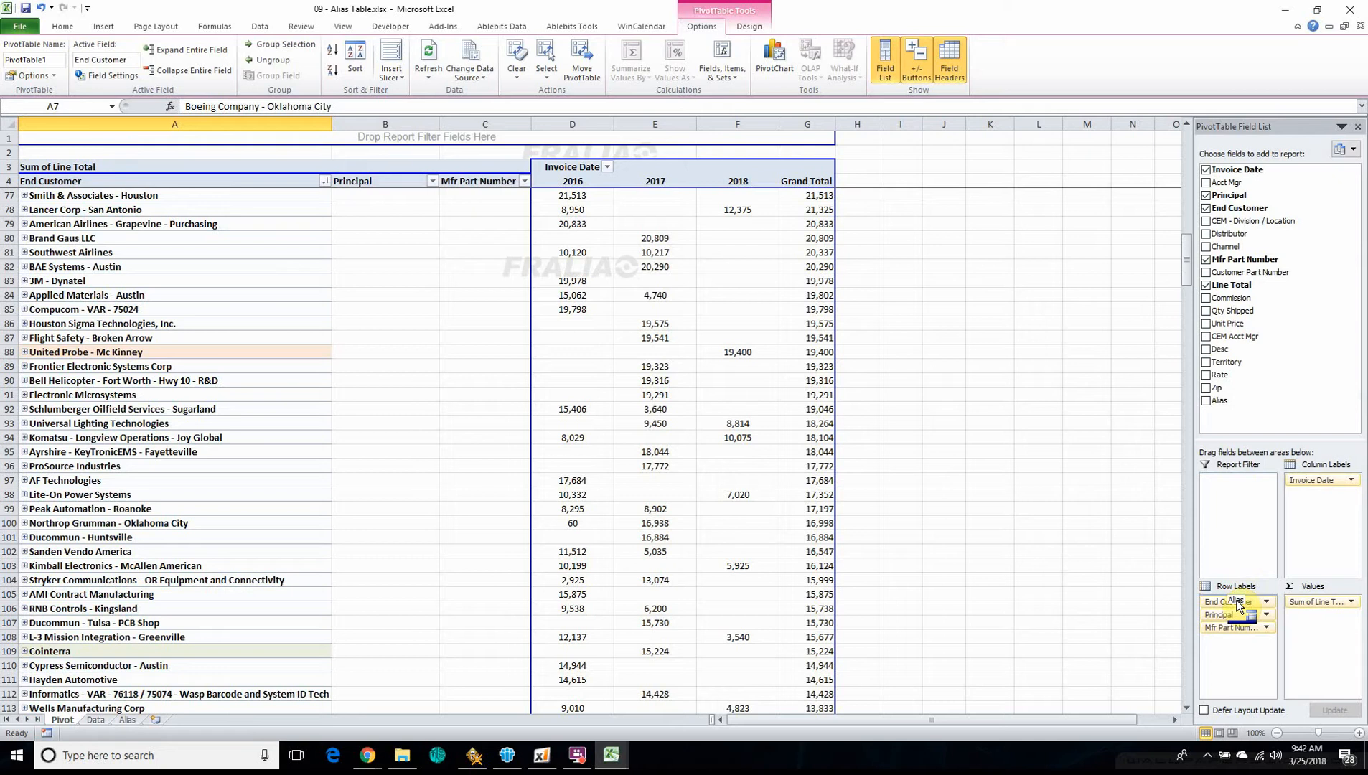
drag(1236, 606, 1237, 604)
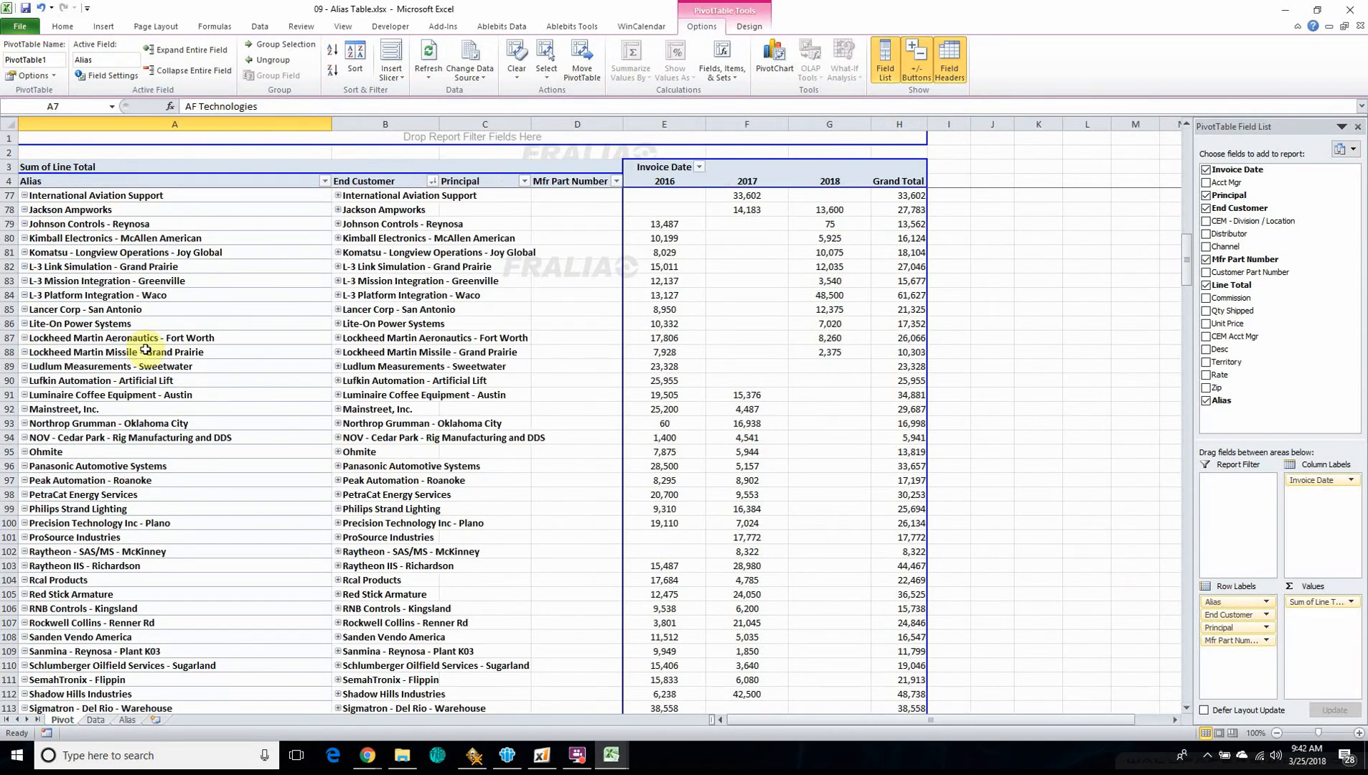
Examine in the pivot table which End Customer name variants are grouped under each alias, such as United Probe - McKinney and Dell Computer - Notebooks
scroll(154, 356, down, 12)
scroll(167, 365, down, 1)
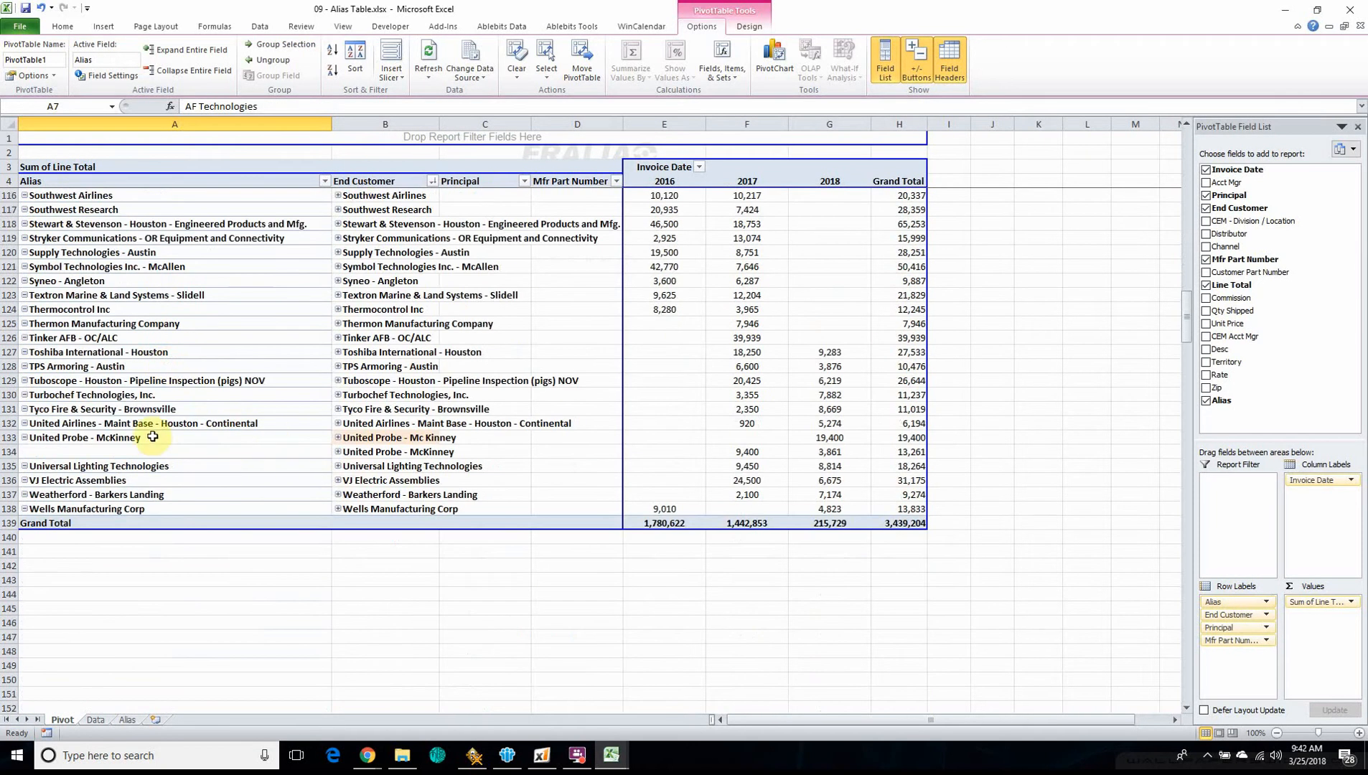
click(48, 439)
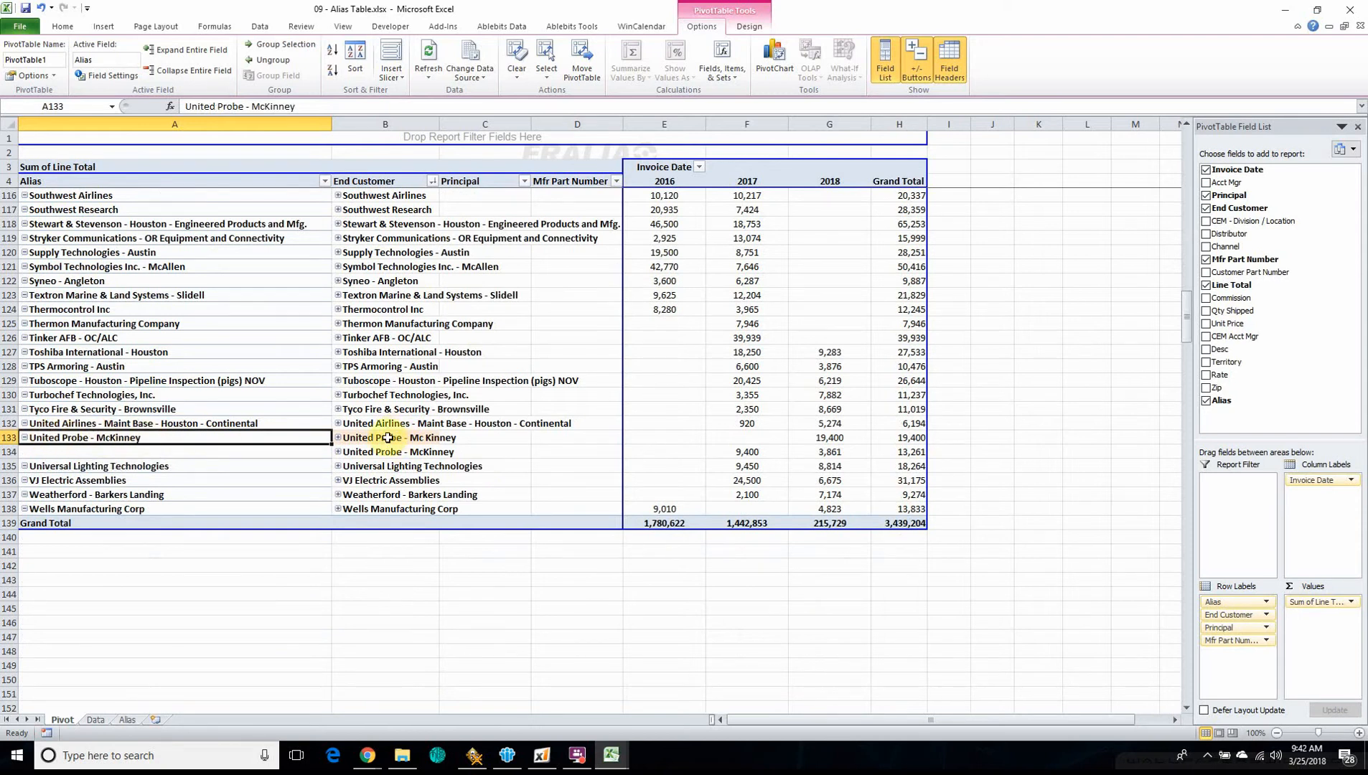
scroll(219, 465, up, 17)
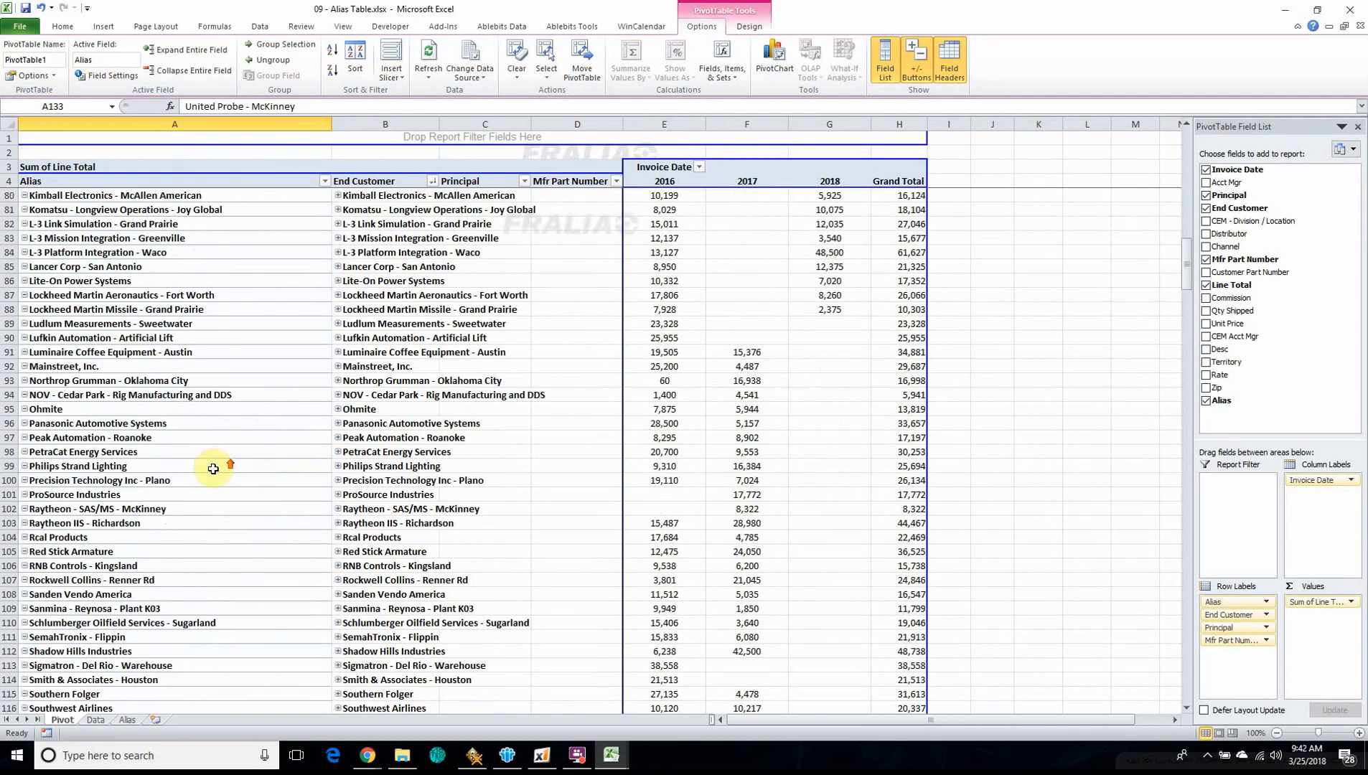
scroll(213, 468, up, 13)
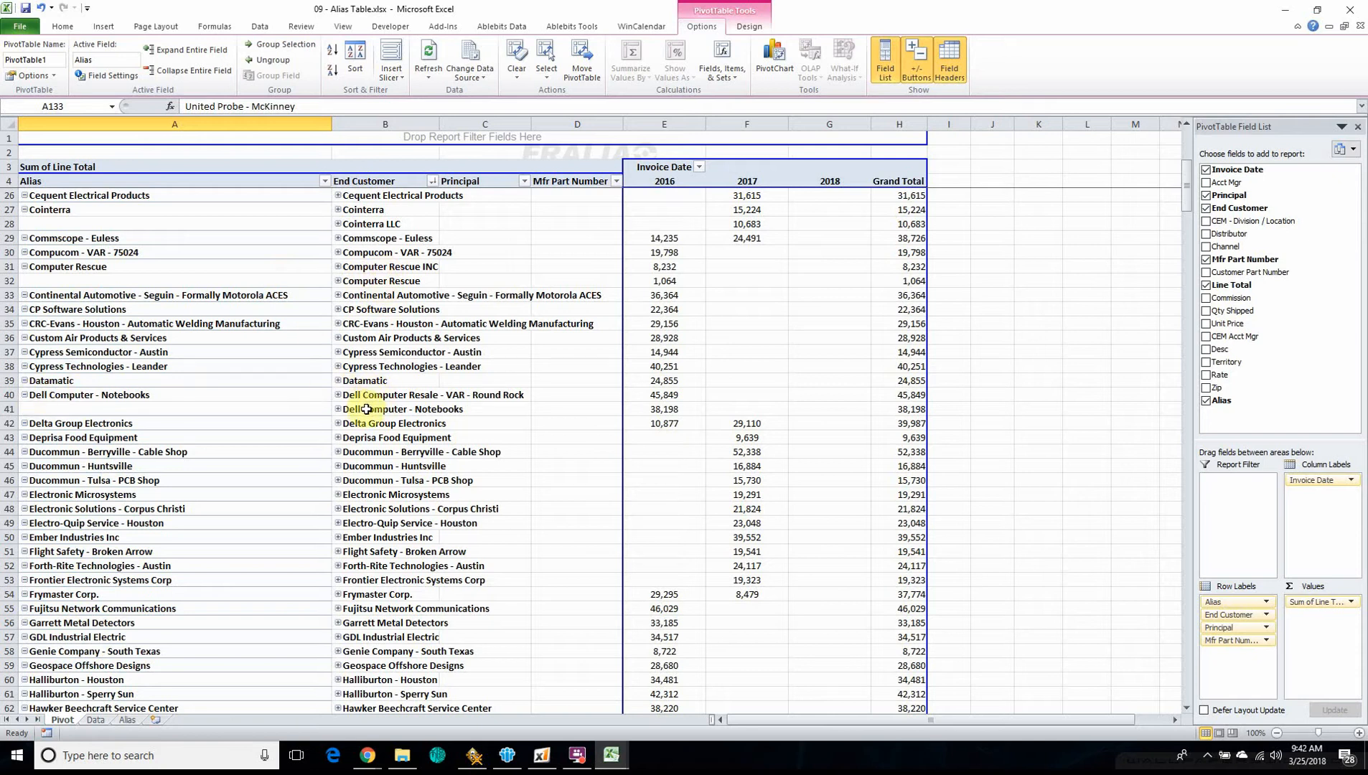
scroll(407, 428, down, 7)
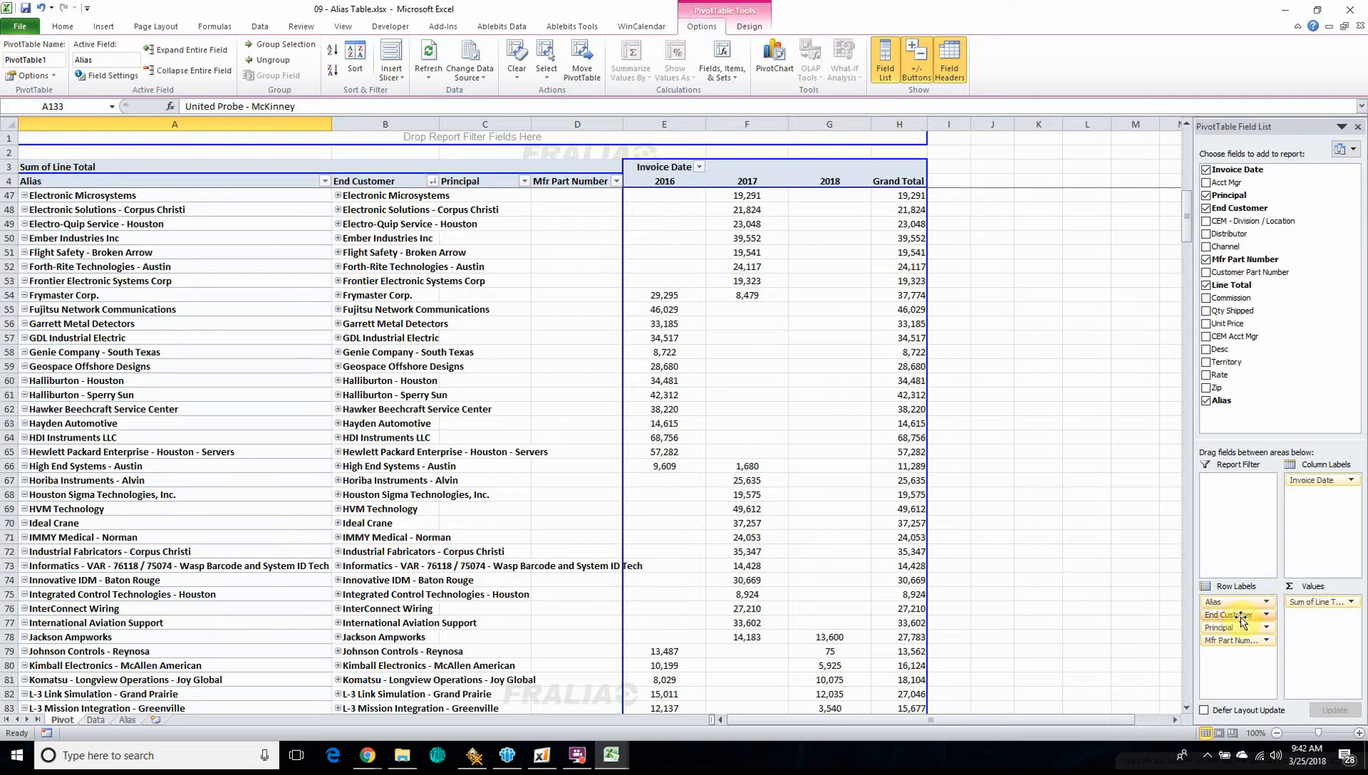
Remove End Customer from the pivot table's row labels, collapse the entire Alias field and review the combined totals per alias
drag(1224, 616, 1289, 415)
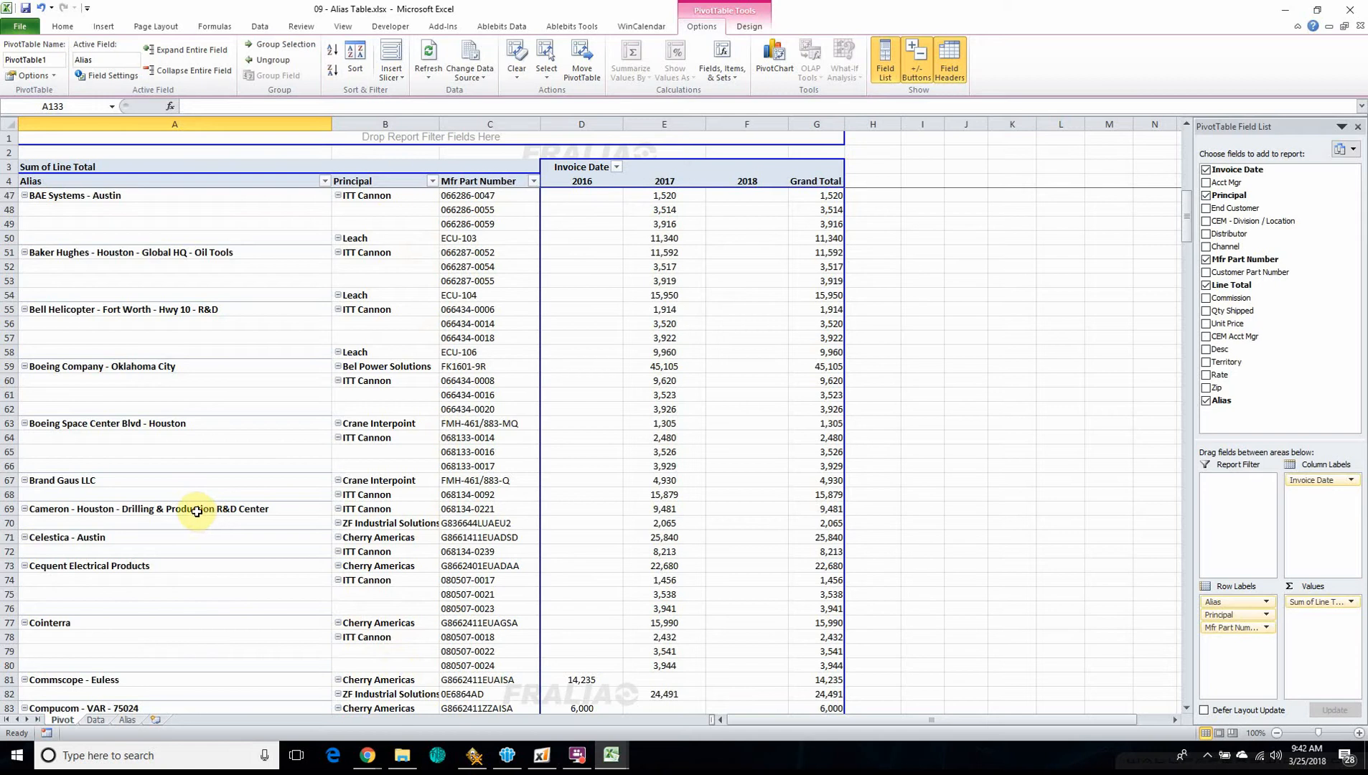
scroll(200, 517, up, 14)
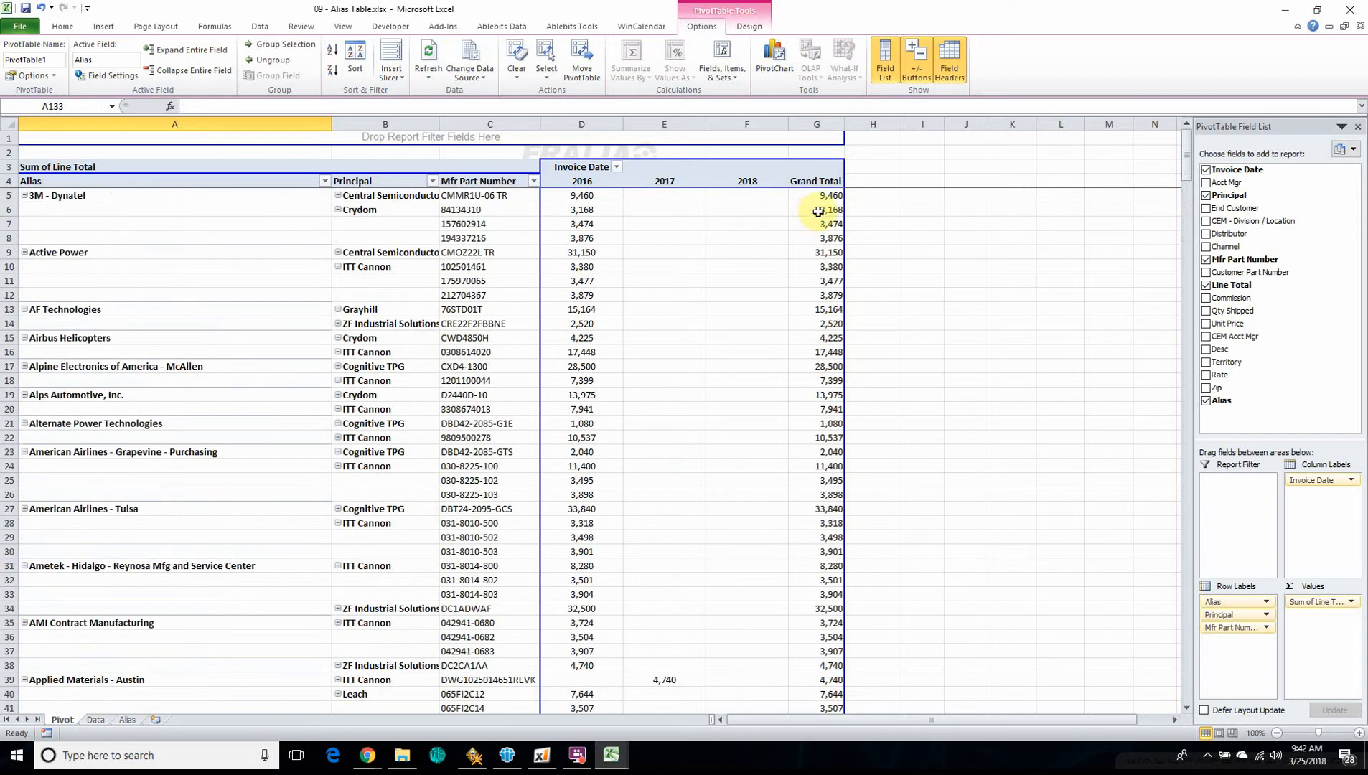
click(63, 198)
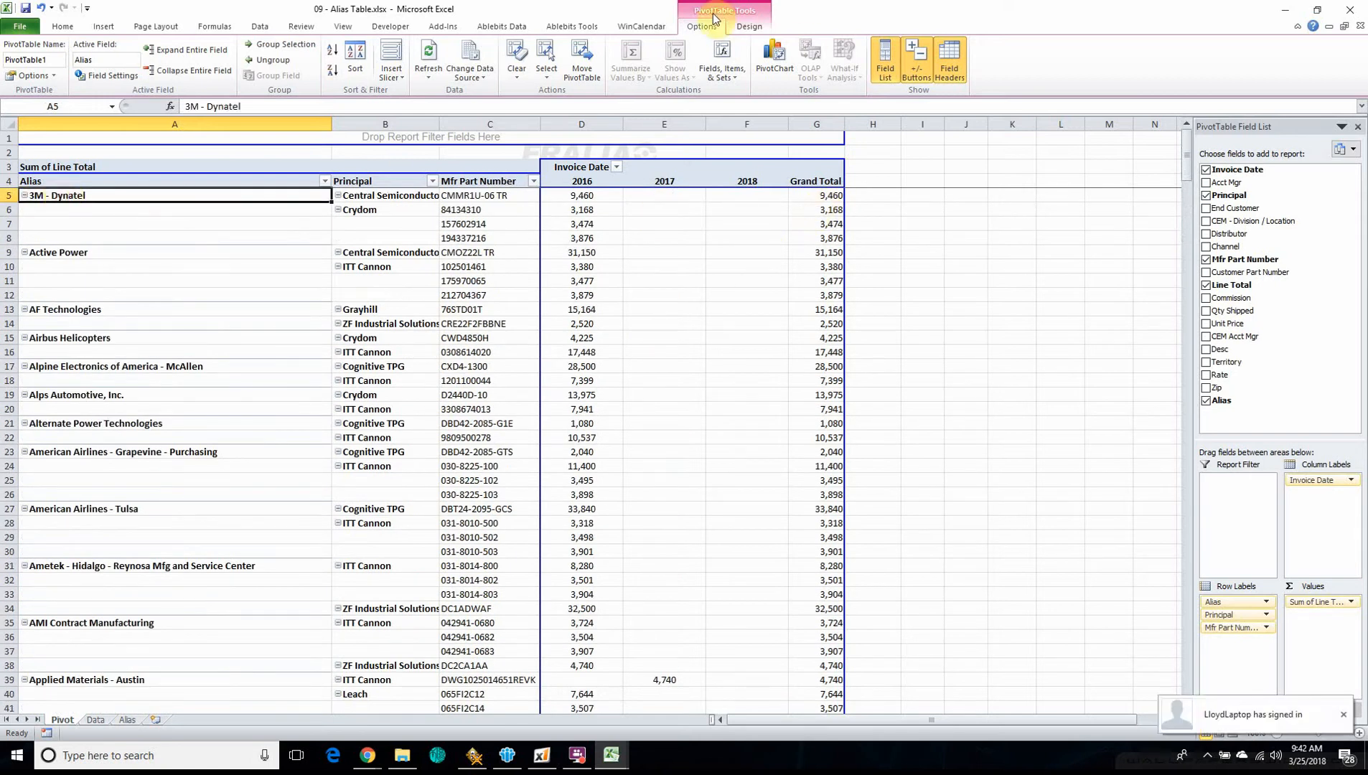
click(154, 74)
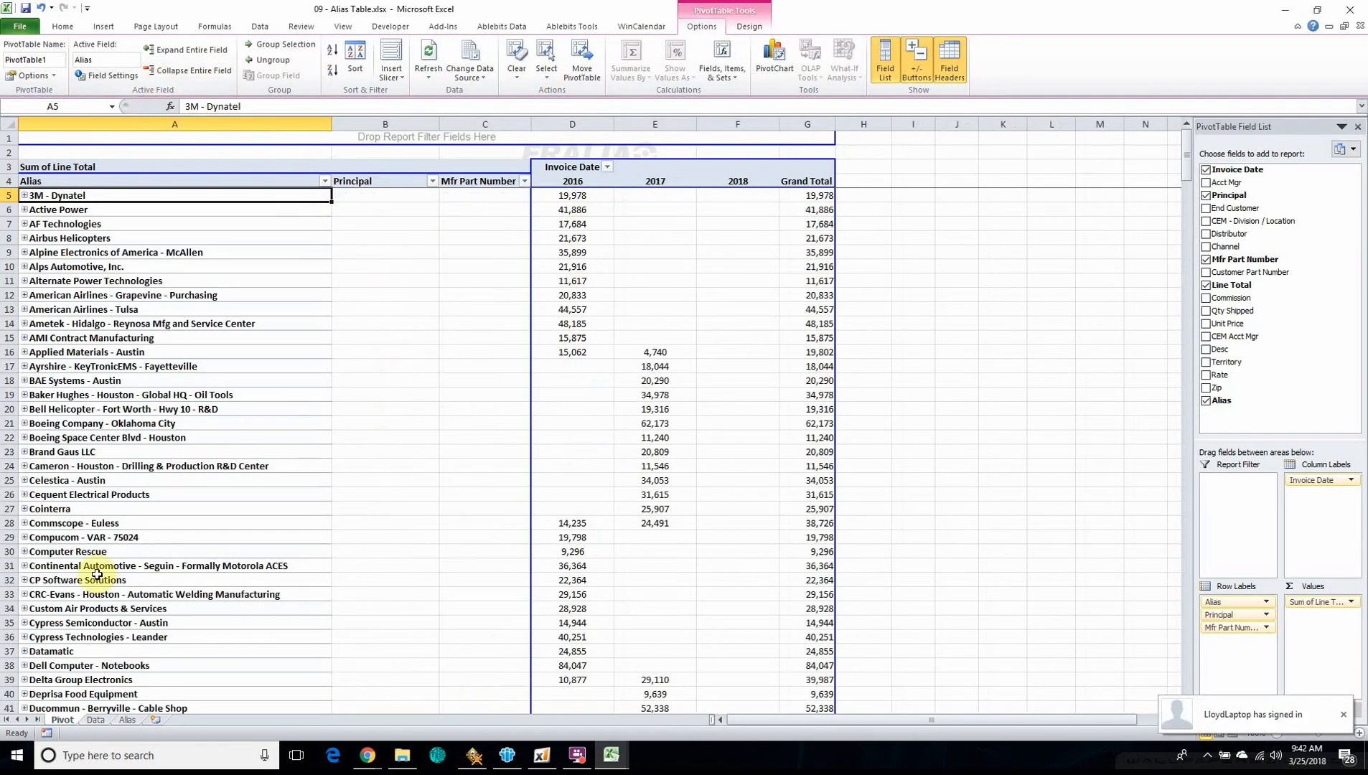
scroll(696, 535, down, 20)
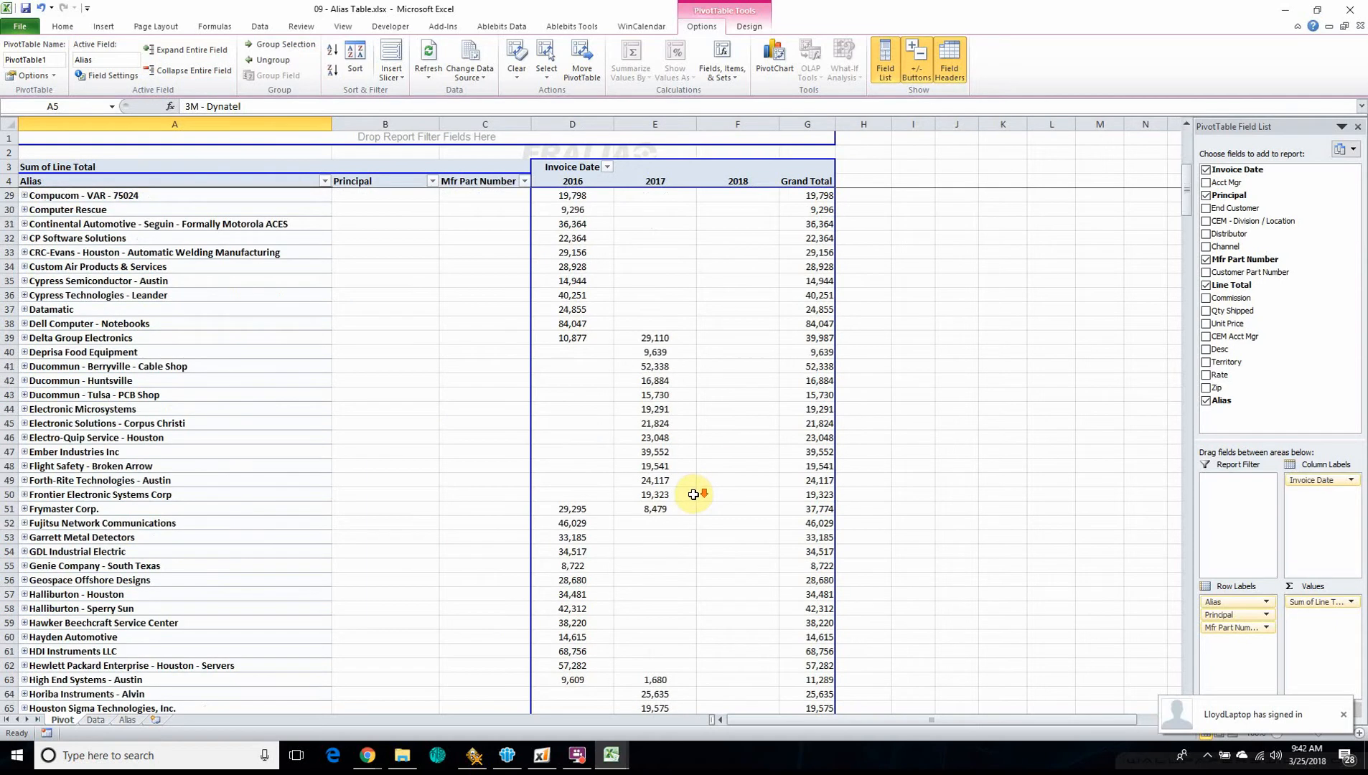
scroll(119, 426, down, 13)
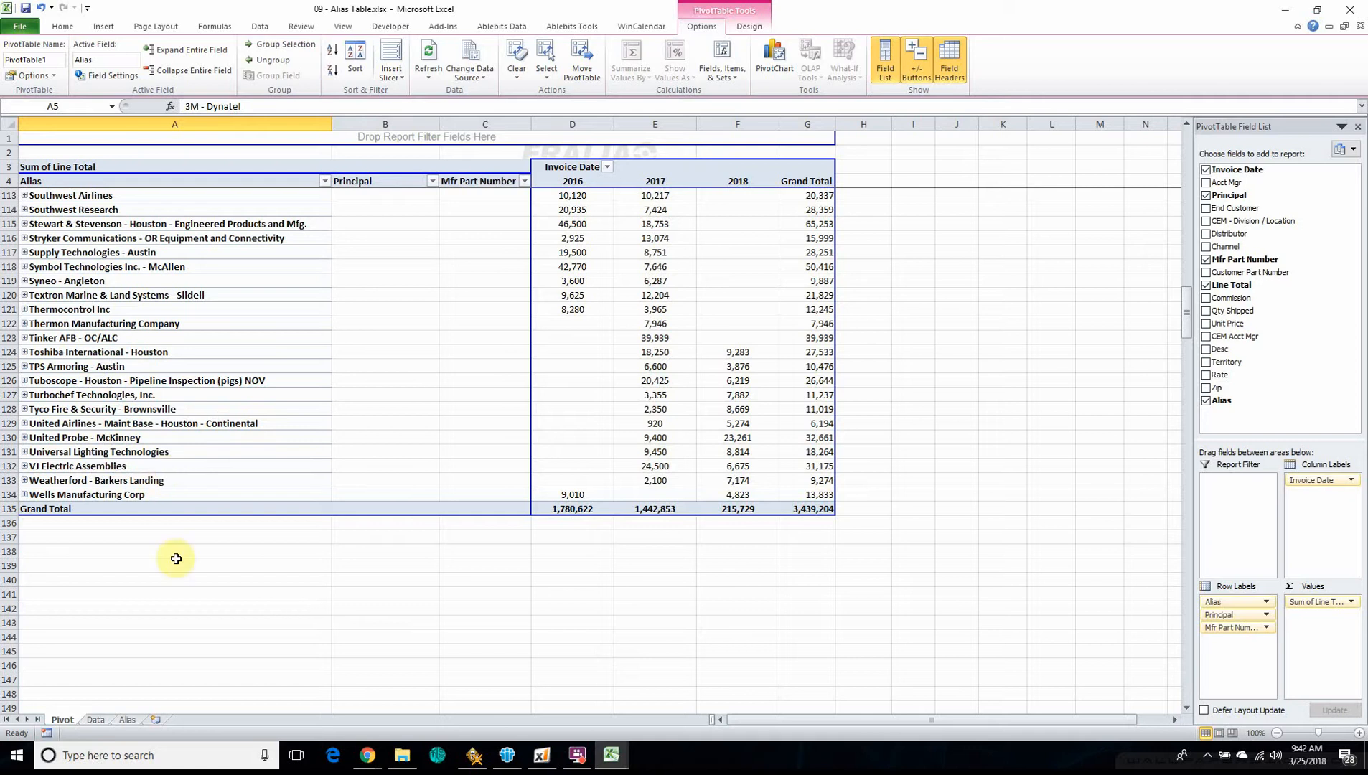
Copy the last record on the Data sheet, A1132:S1132, into the empty row 1133 below it
click(98, 722)
scroll(119, 585, up, 2)
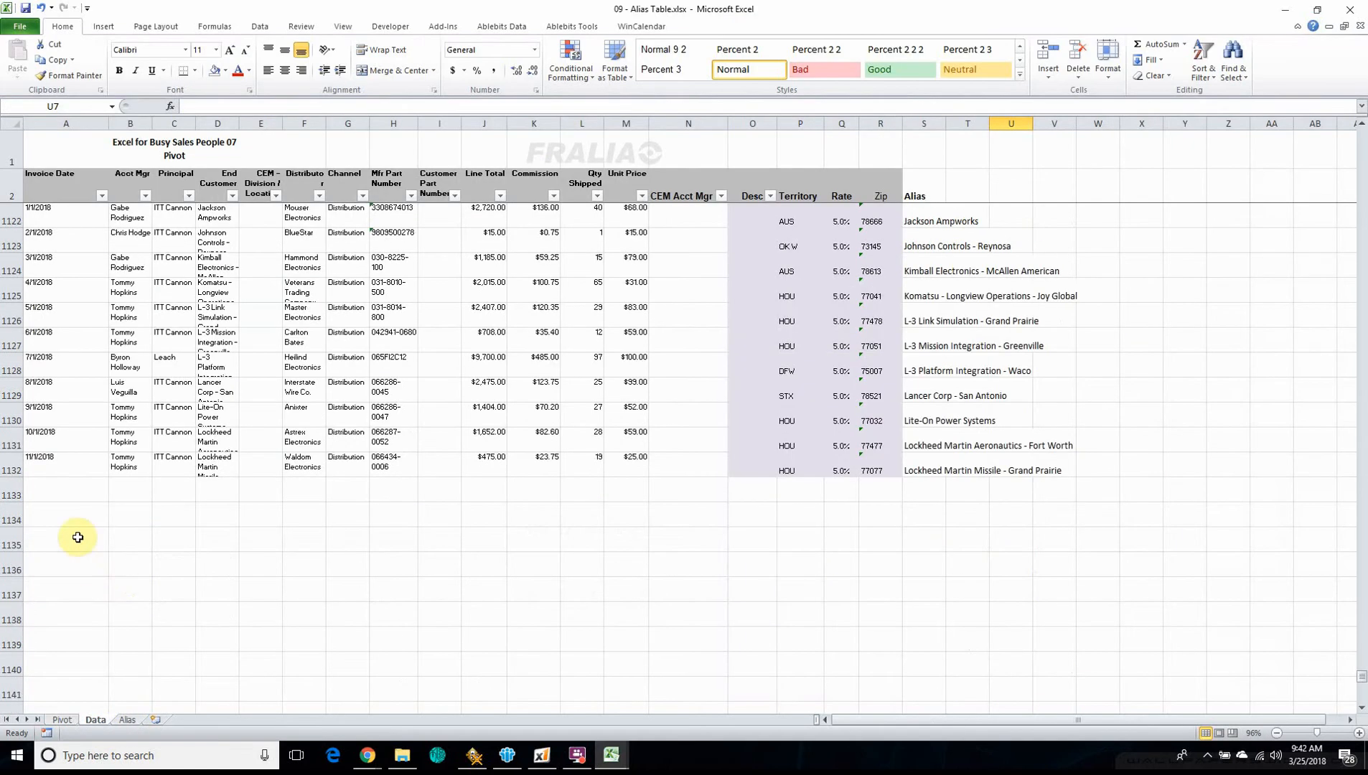
drag(42, 486, 874, 696)
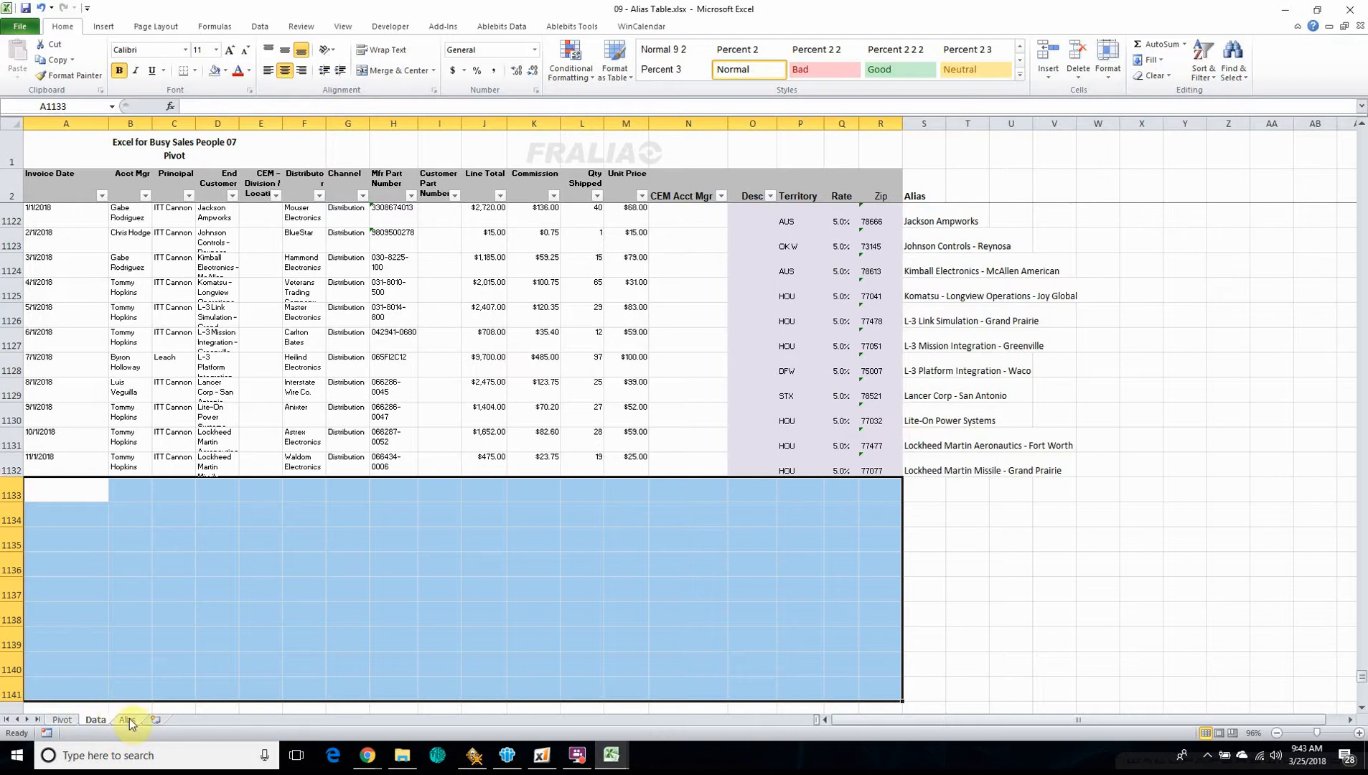
drag(44, 462, 926, 464)
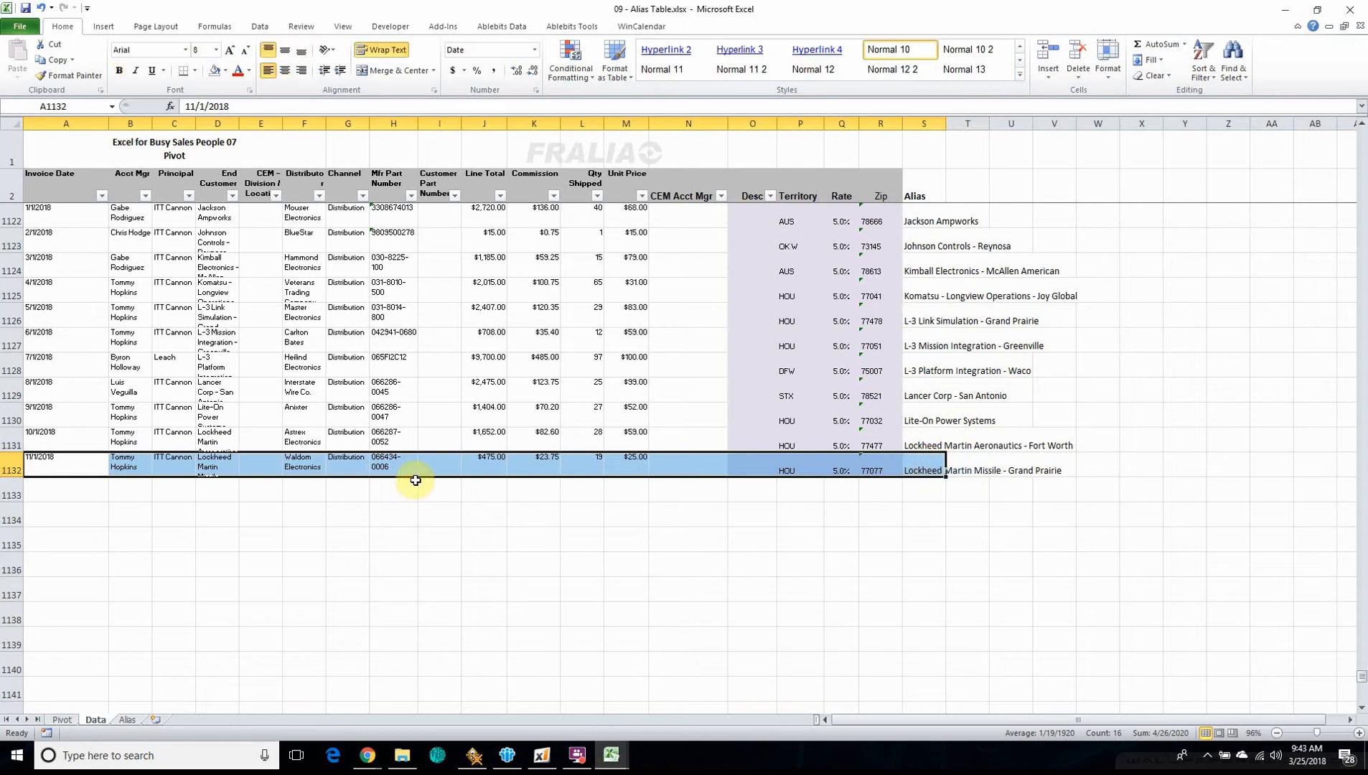
key(ctrl+c)
click(54, 486)
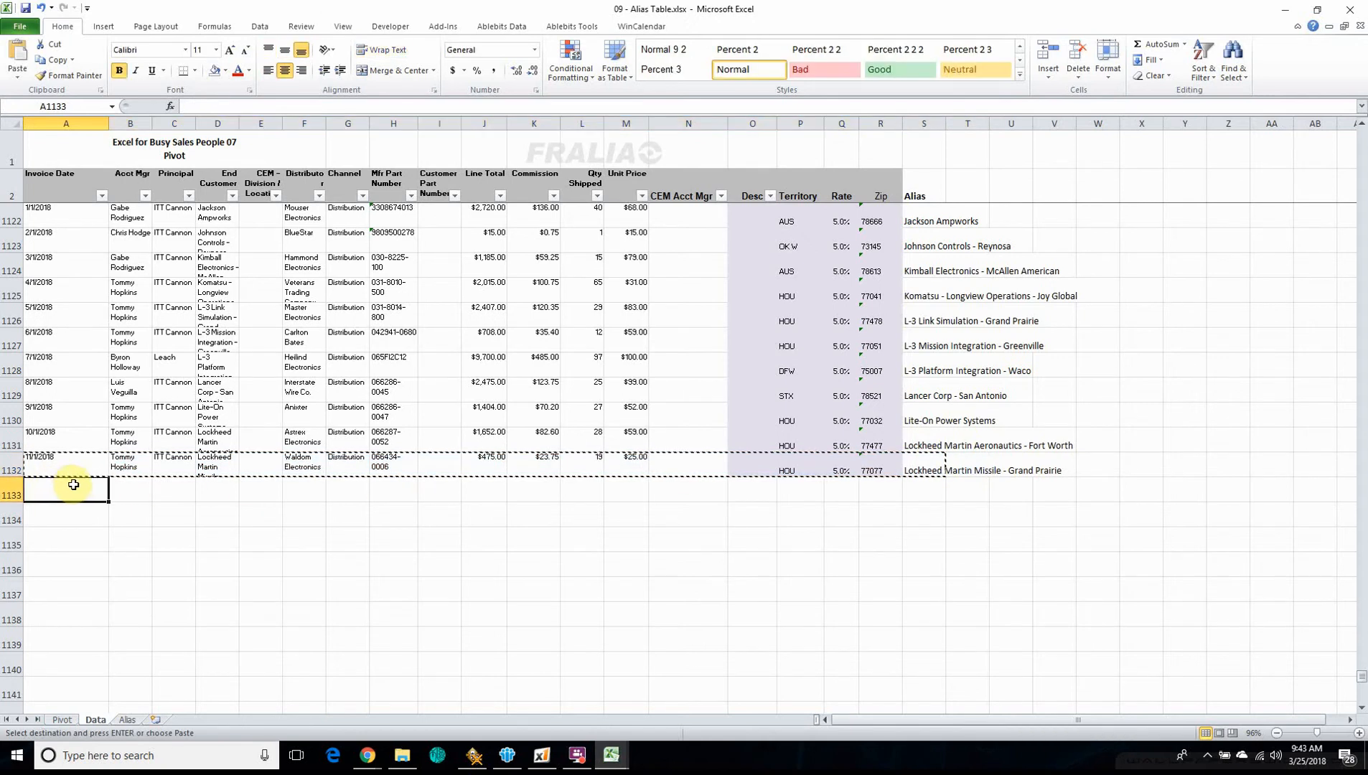
key(ctrl+v)
key(Escape)
Change the End Customer name in cell D1133 to Lockheed Martin Missile - Camden AR
click(208, 489)
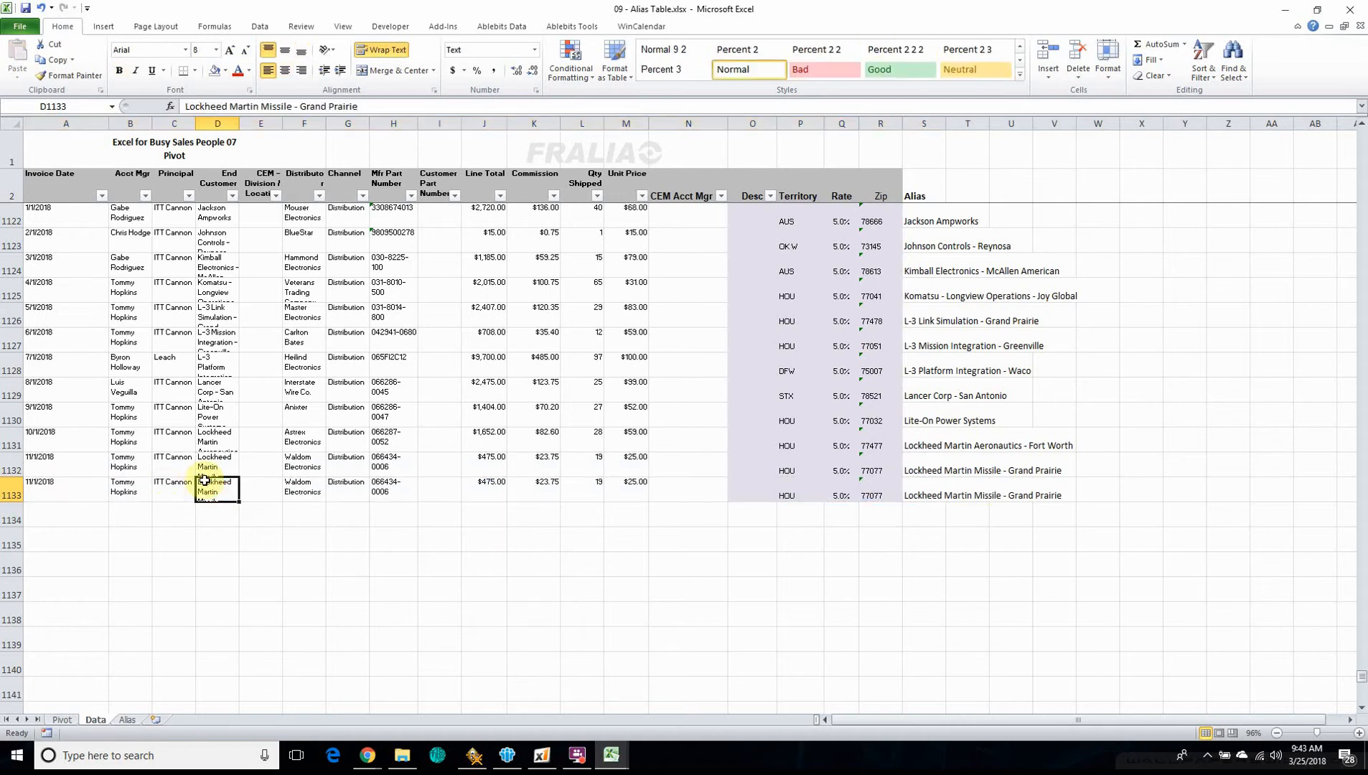
drag(372, 107, 300, 100)
text(G)
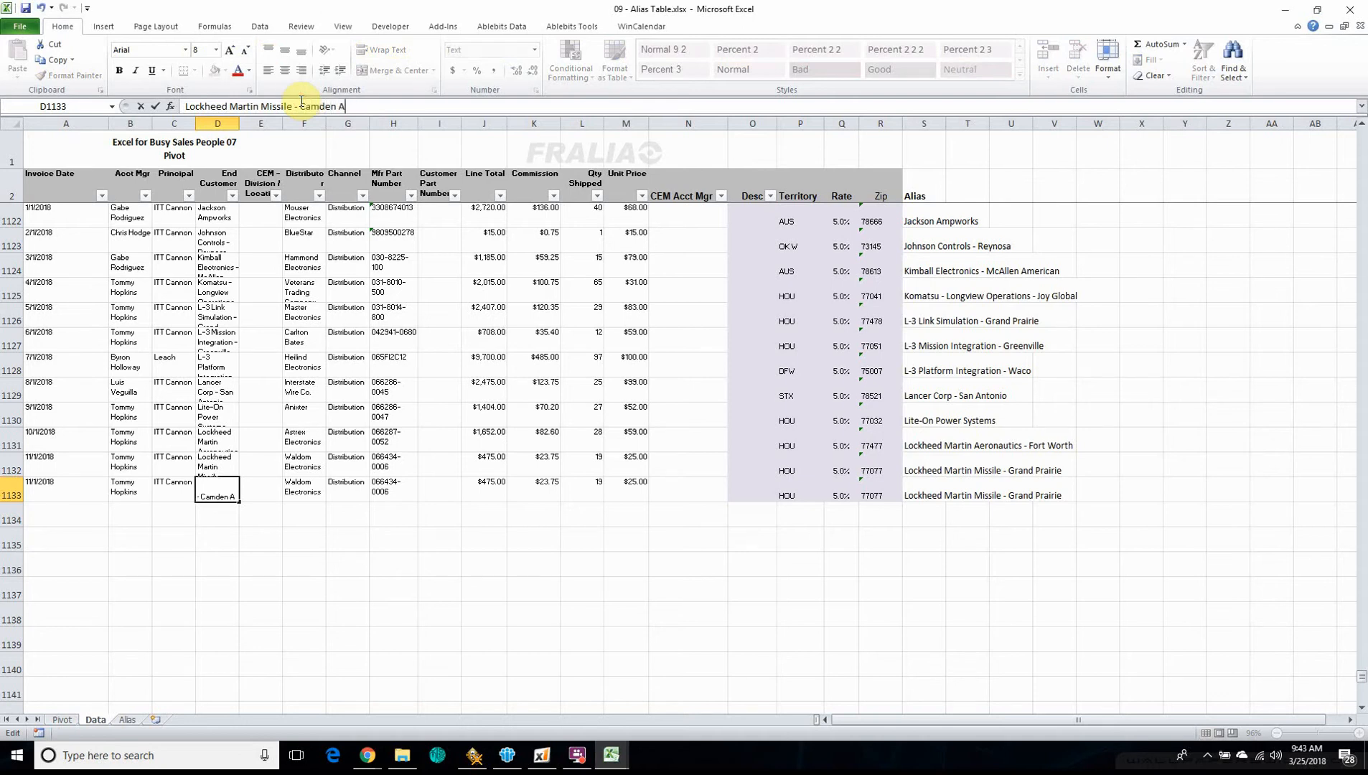
key(Return)
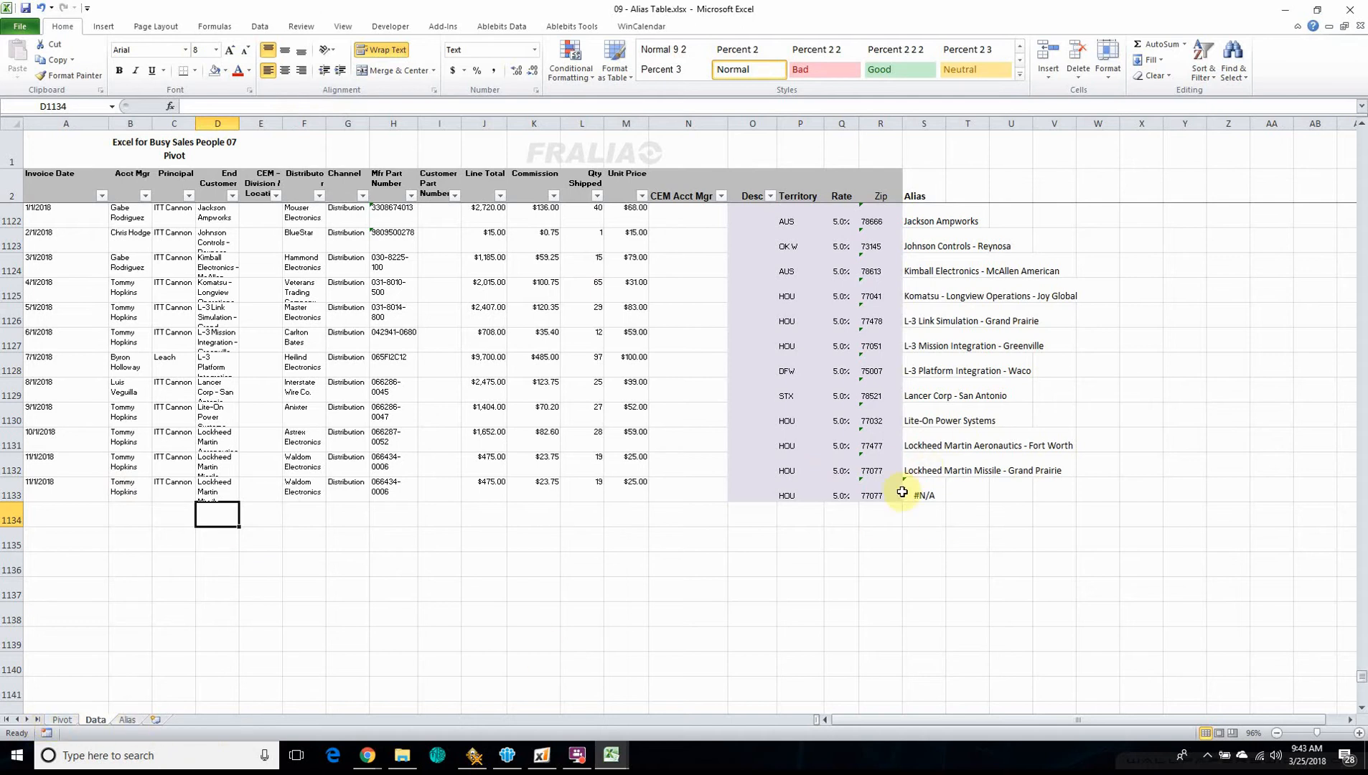
Examine the Alias lookup in cell S1133 of the Data sheet and compare it with the alias list on the Pivot sheet
click(924, 496)
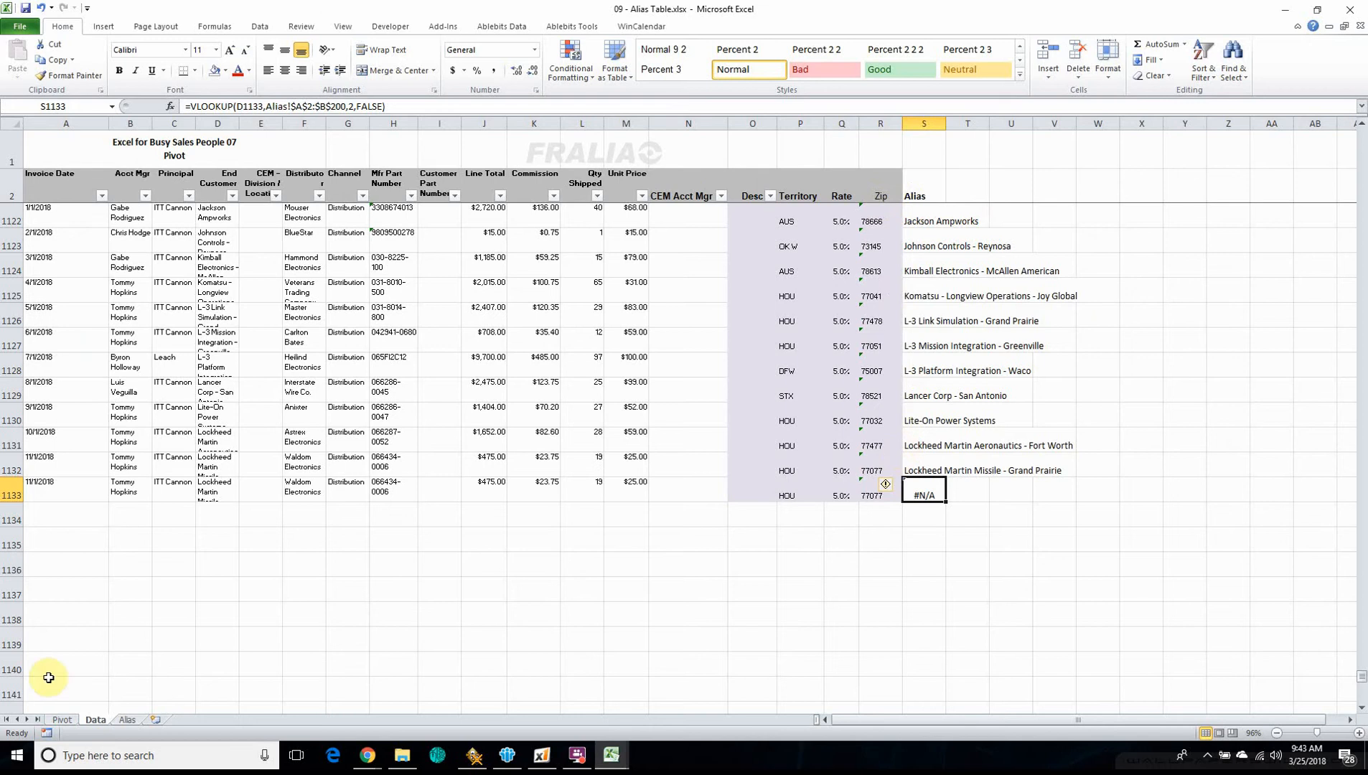
click(62, 719)
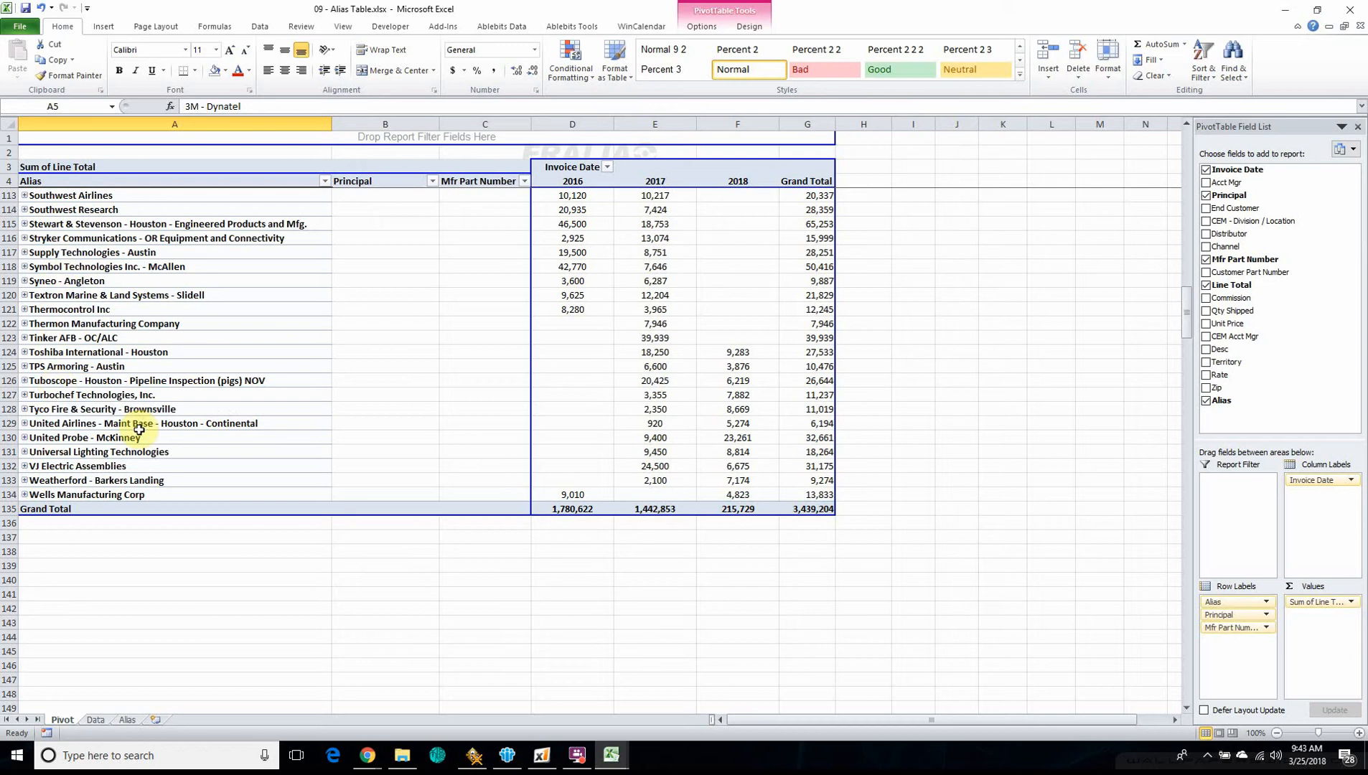
click(95, 720)
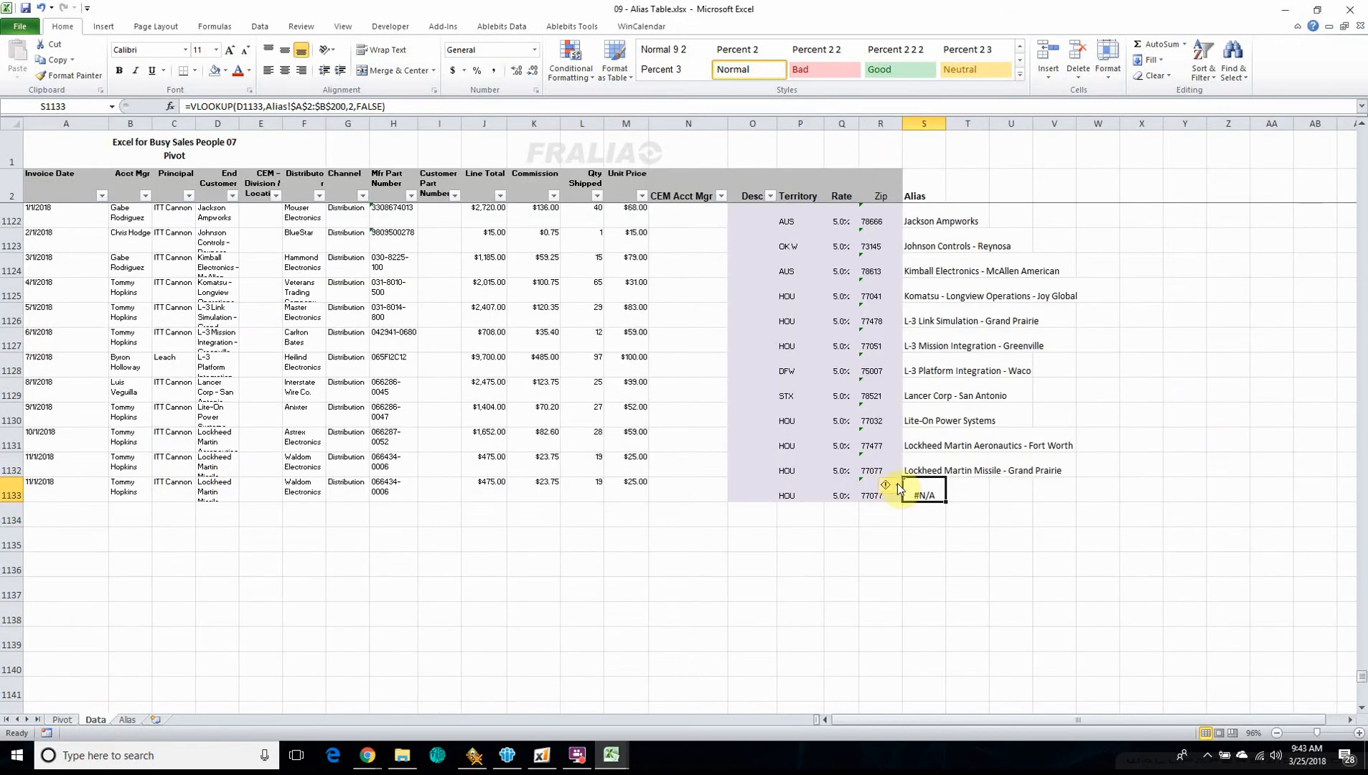
mouse_move(899, 488)
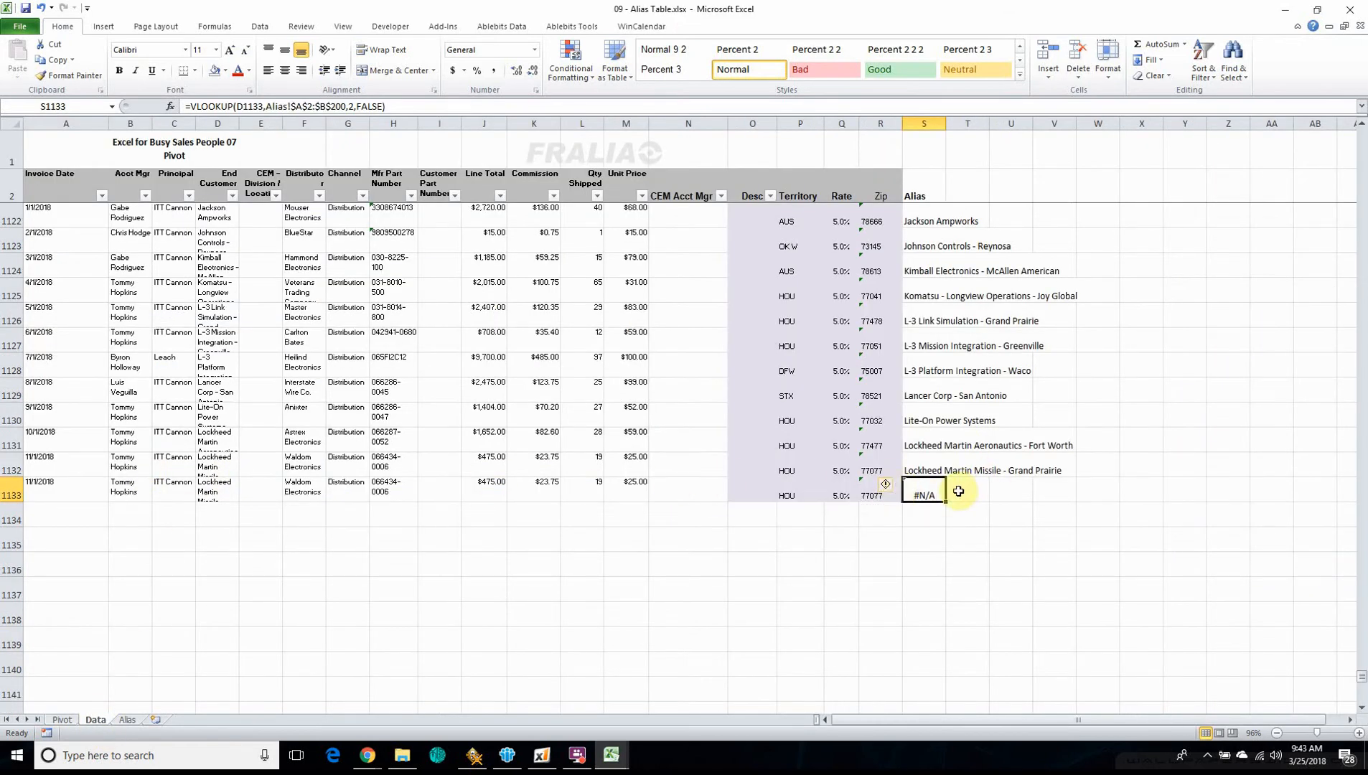
Copy the End Customer name from D1133 into the first empty Reported Name cell, A136, of the Alias sheet
click(219, 488)
key(ctrl+c)
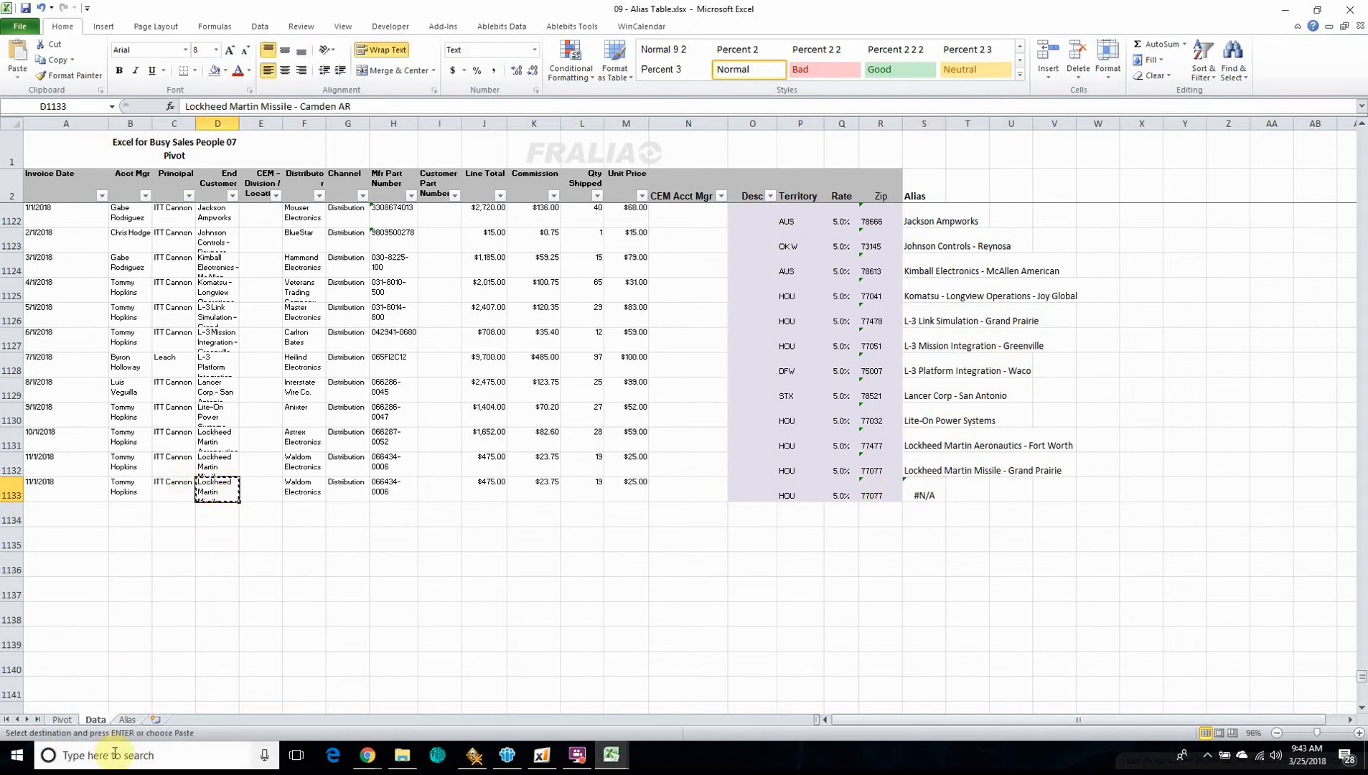
click(127, 719)
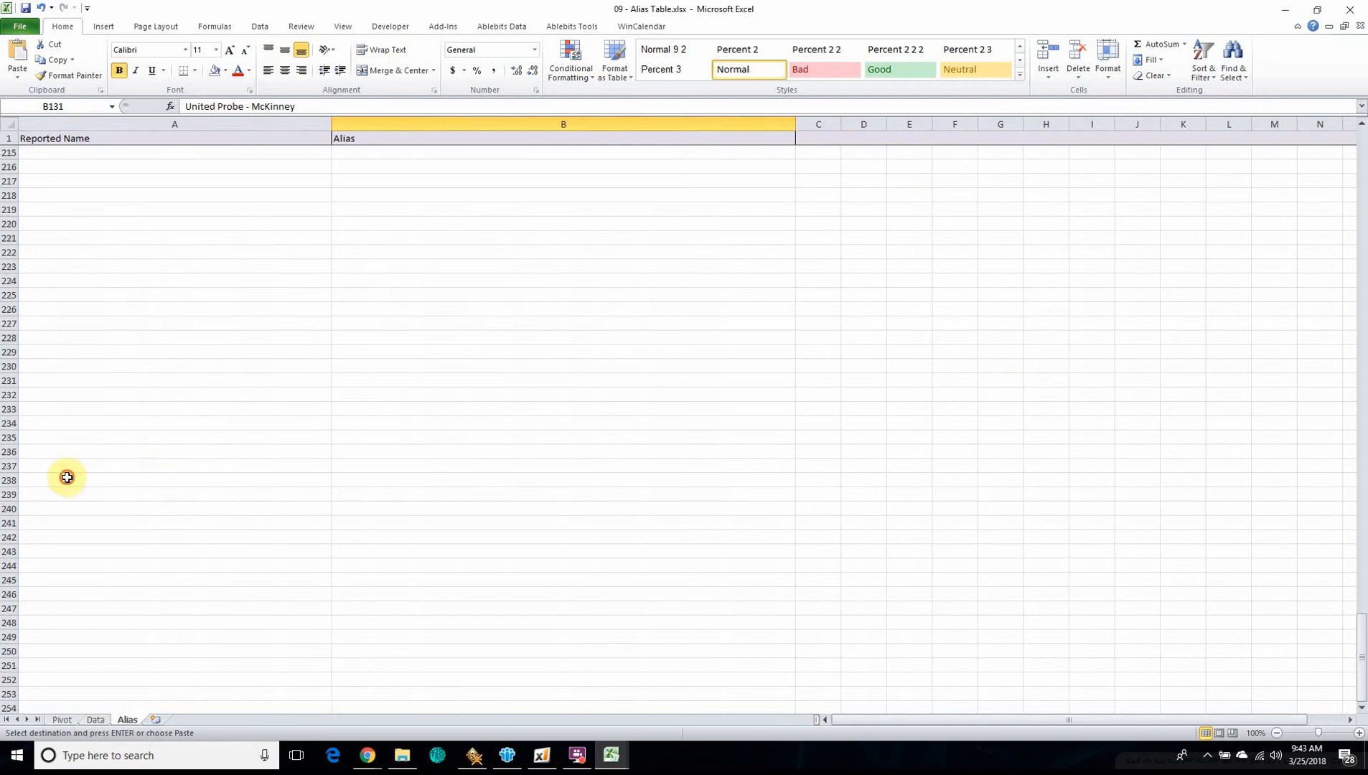
click(67, 477)
key(ctrl+Up)
key(Down)
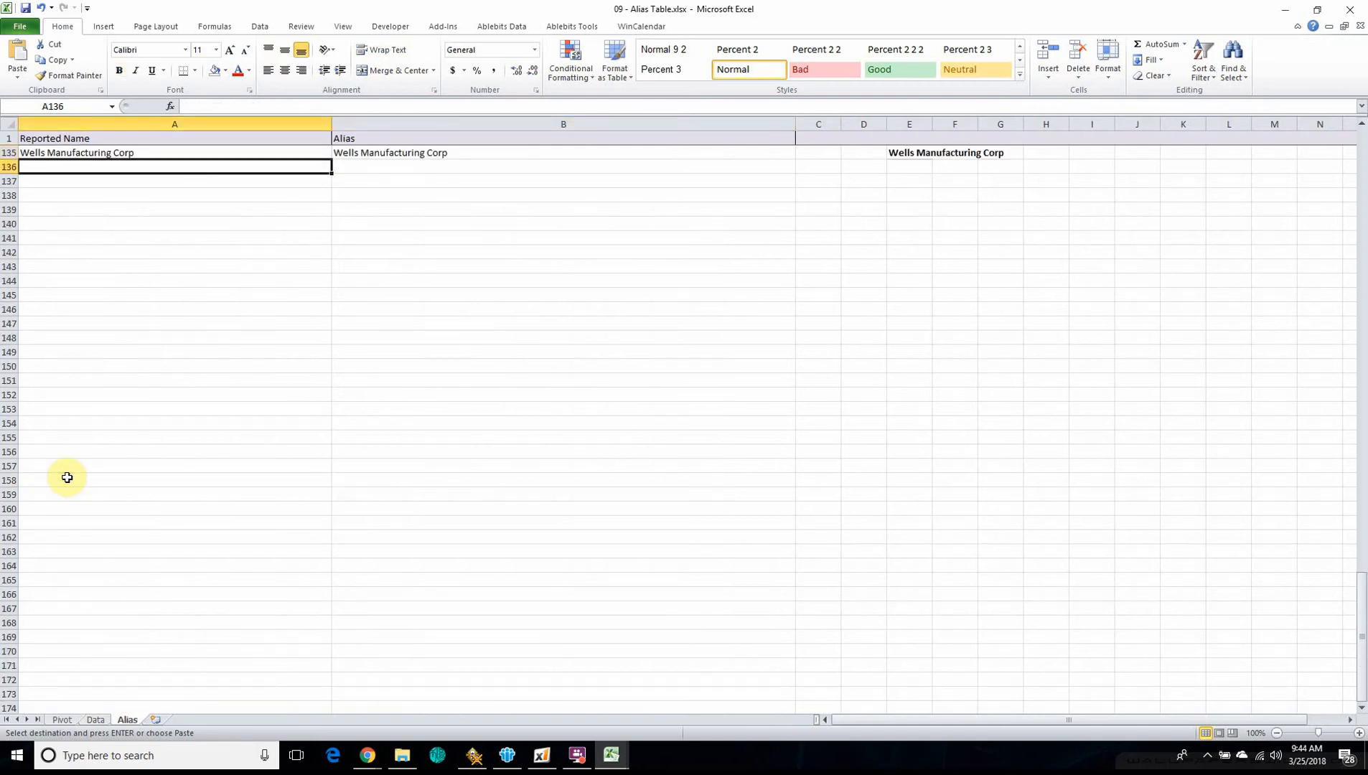
key(ctrl+v)
Copy the reported name in A136 into the Alias column, cell B136, as its own standard name
click(366, 168)
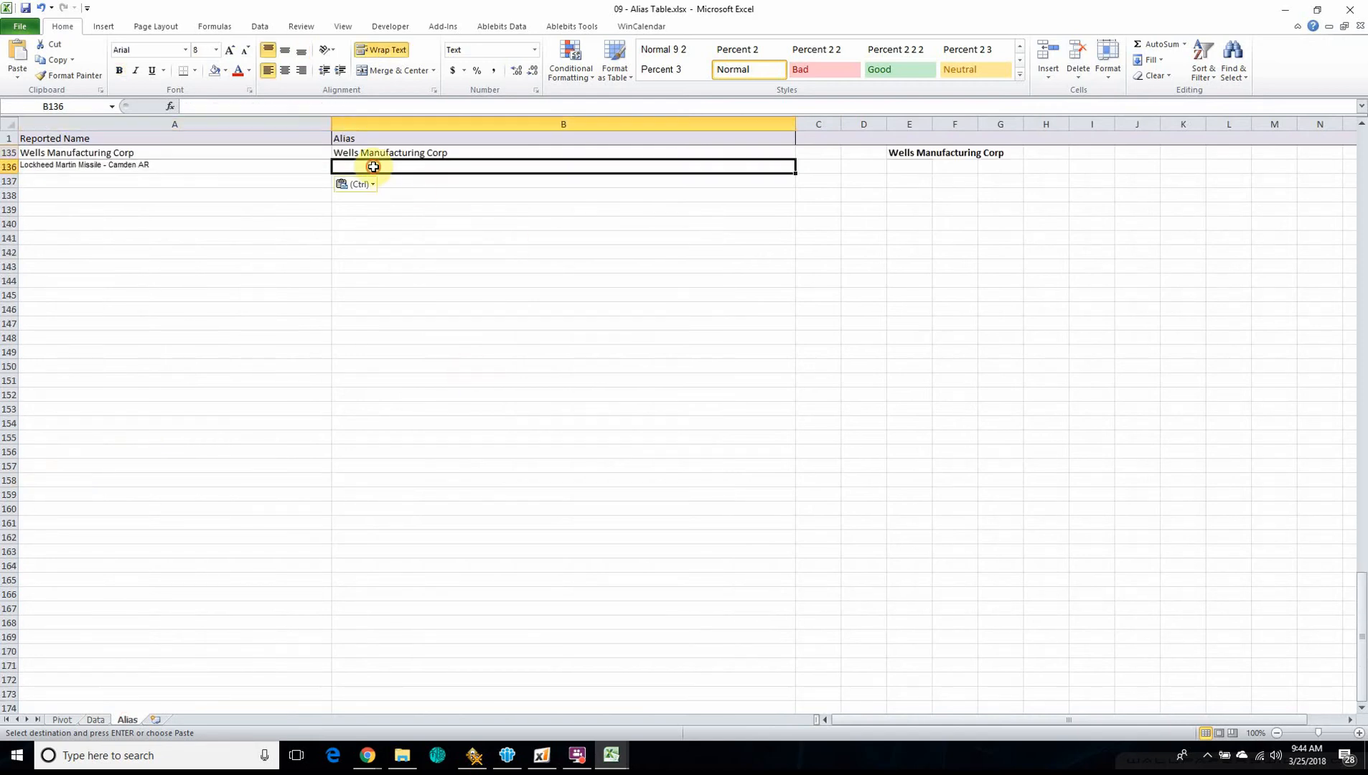
click(95, 166)
key(ctrl+c)
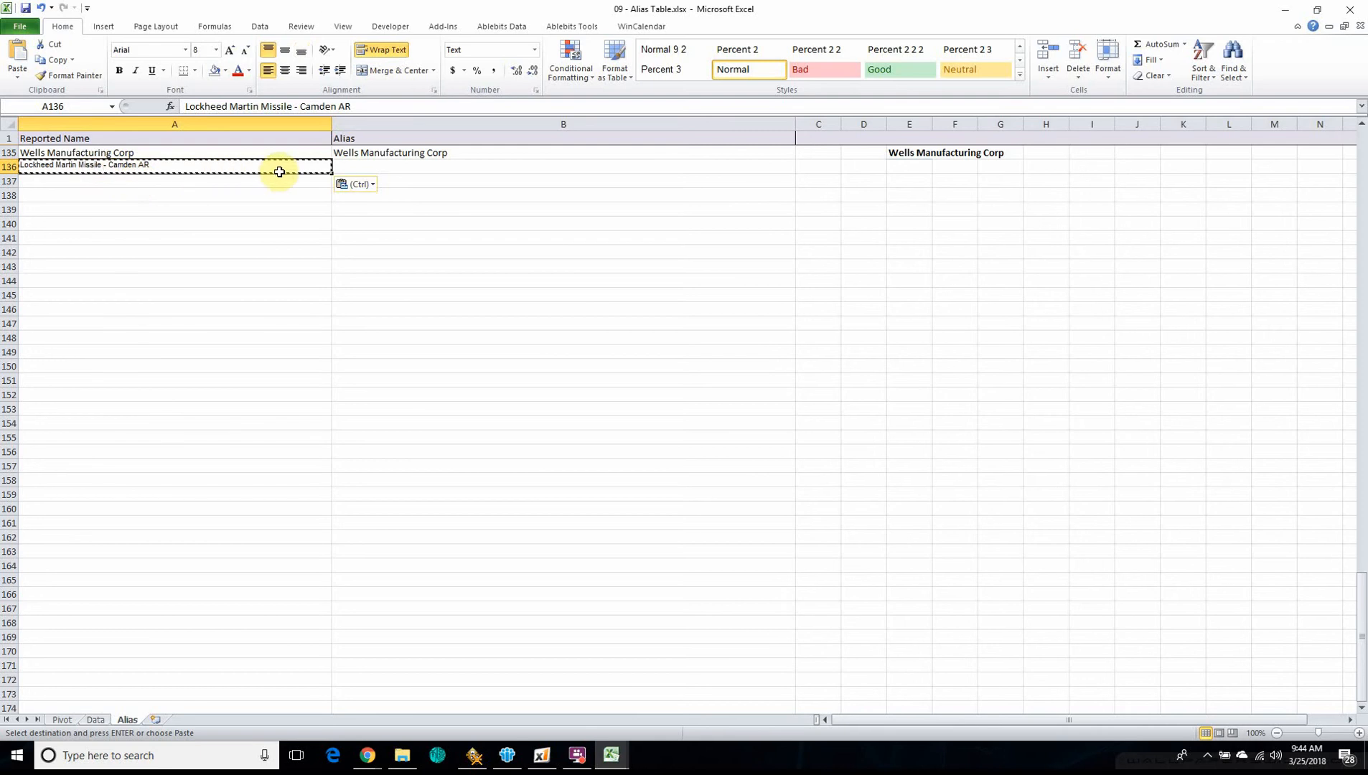
click(359, 166)
key(ctrl+v)
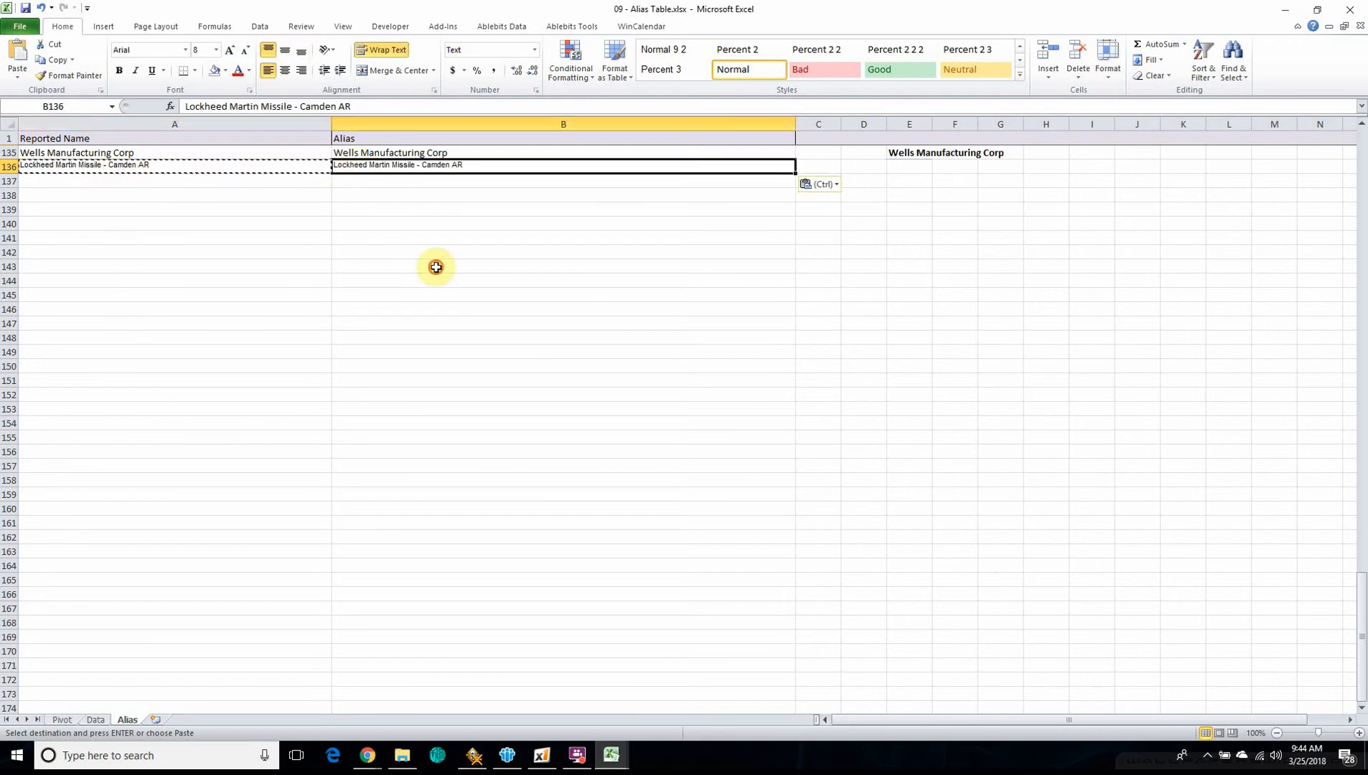
click(436, 266)
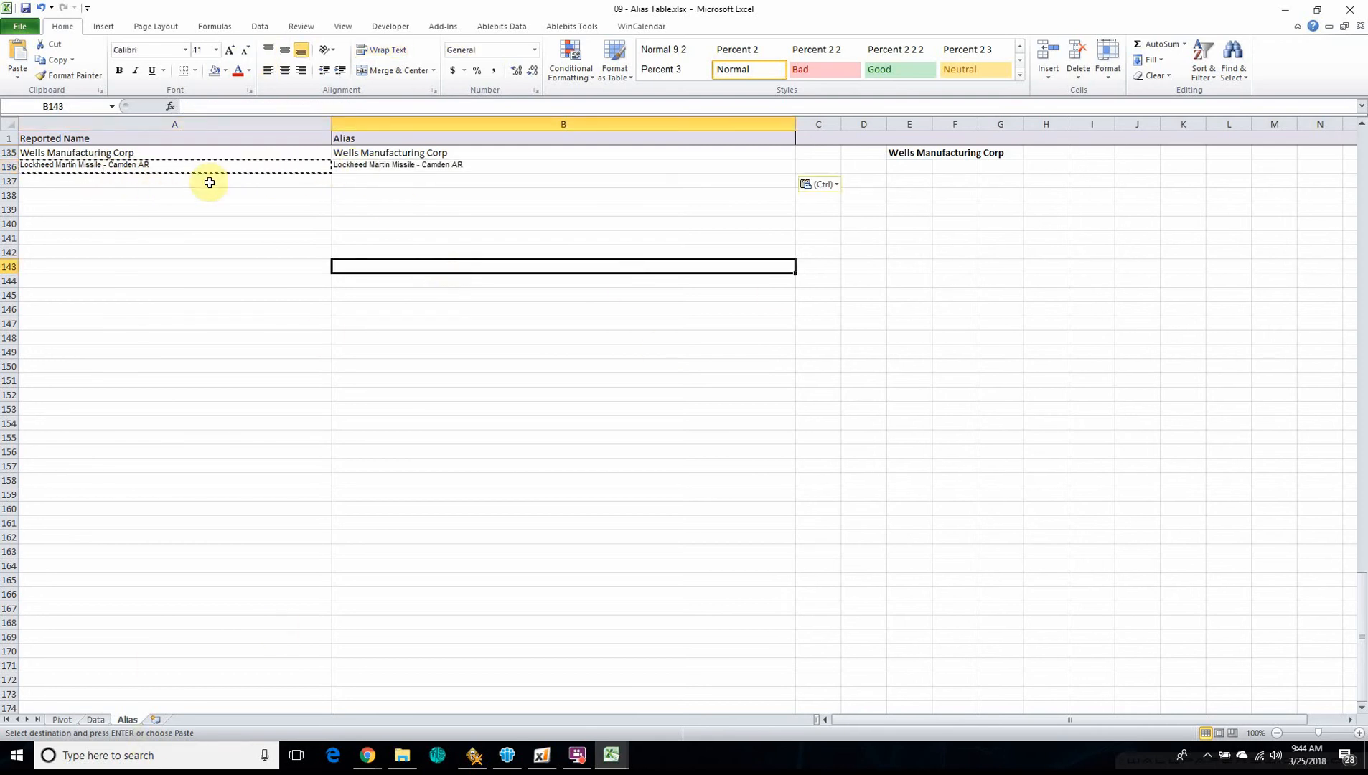
Set the Line Total in cell J1133 of the Data sheet to 10000 for the new Camden AR entry
click(95, 721)
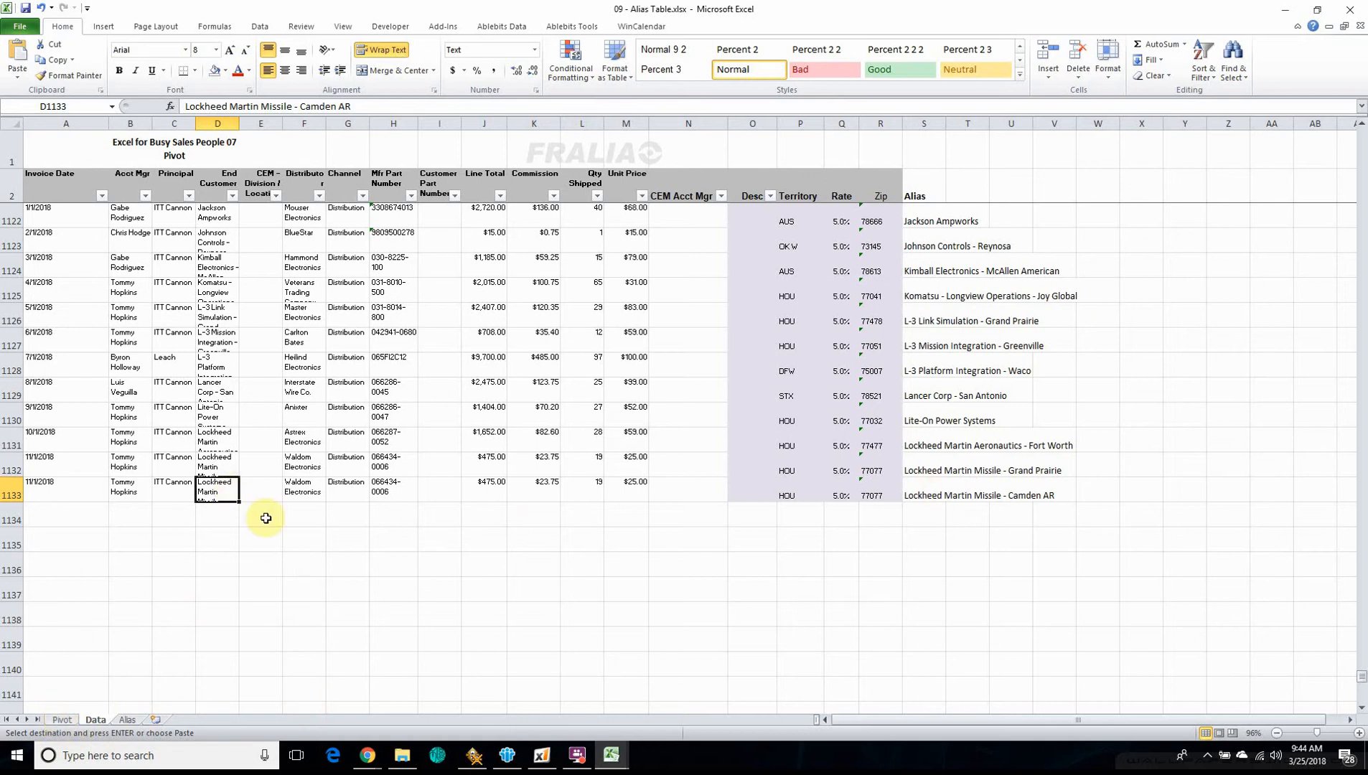
click(495, 486)
text(100)
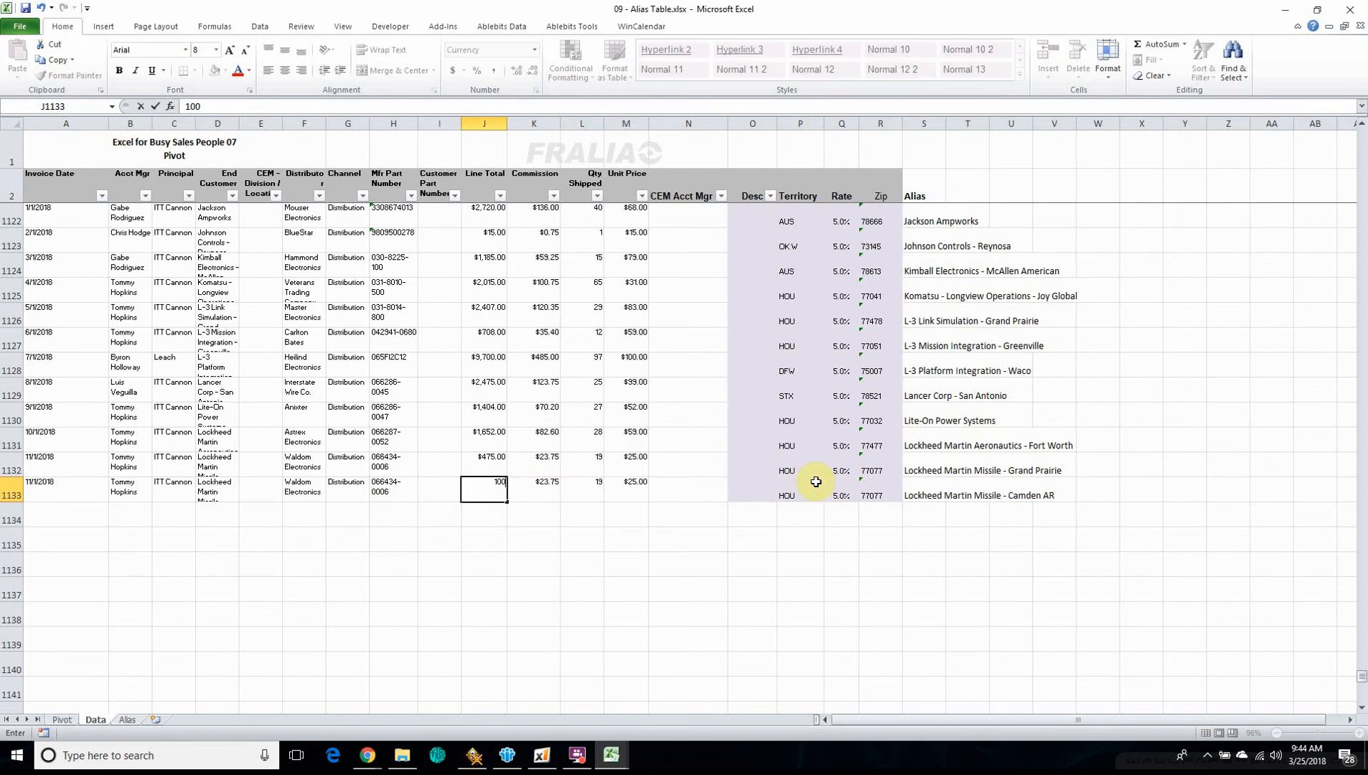
key(Return)
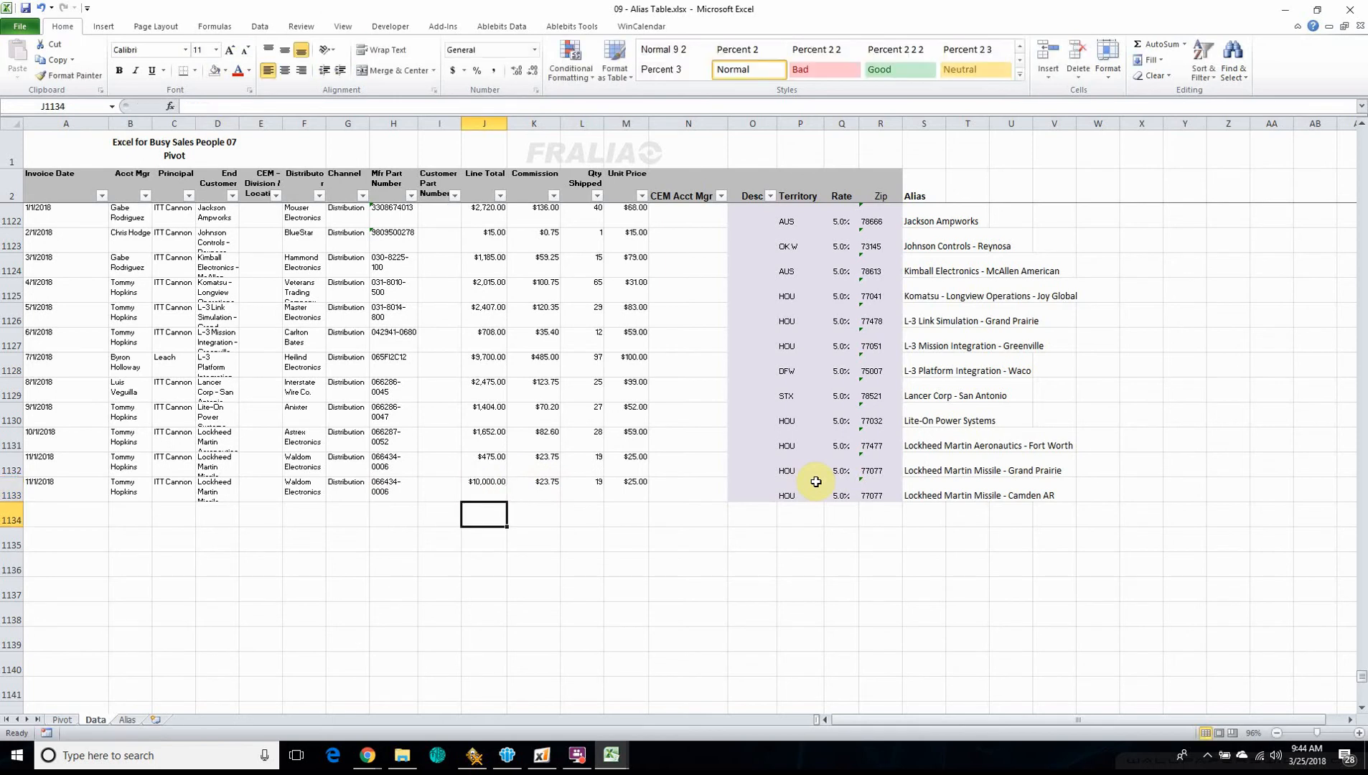
Extend the pivot table's data source to Data!$A$2:$S$1133 so it includes the new customer row
click(58, 719)
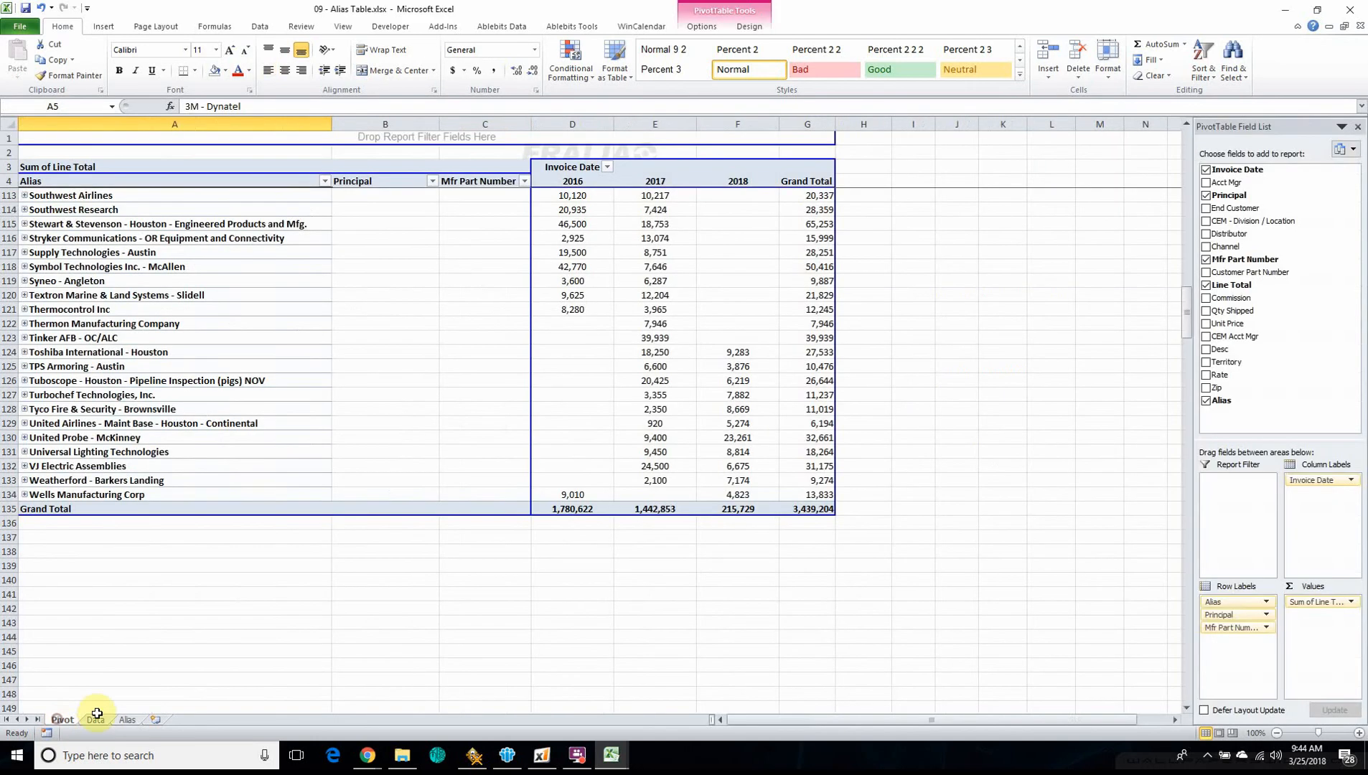
click(189, 365)
click(701, 26)
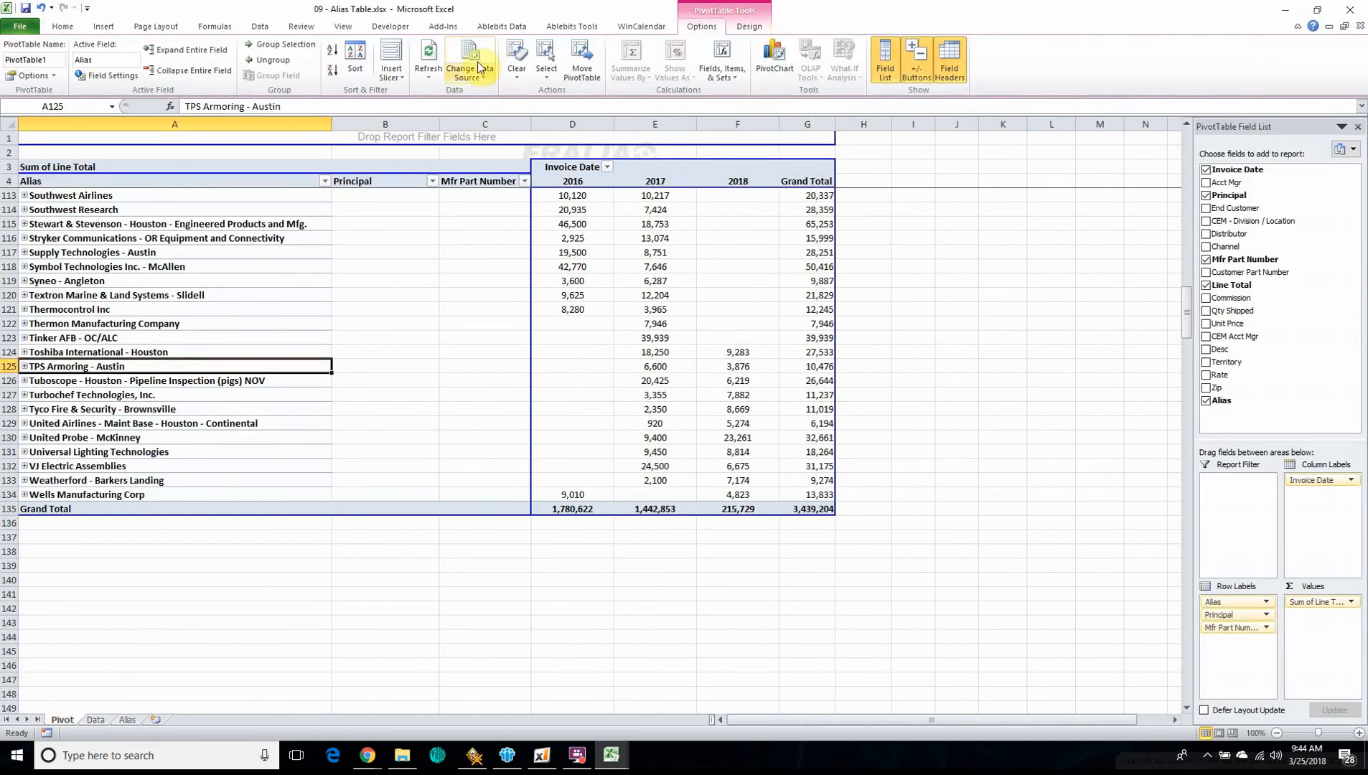
click(479, 48)
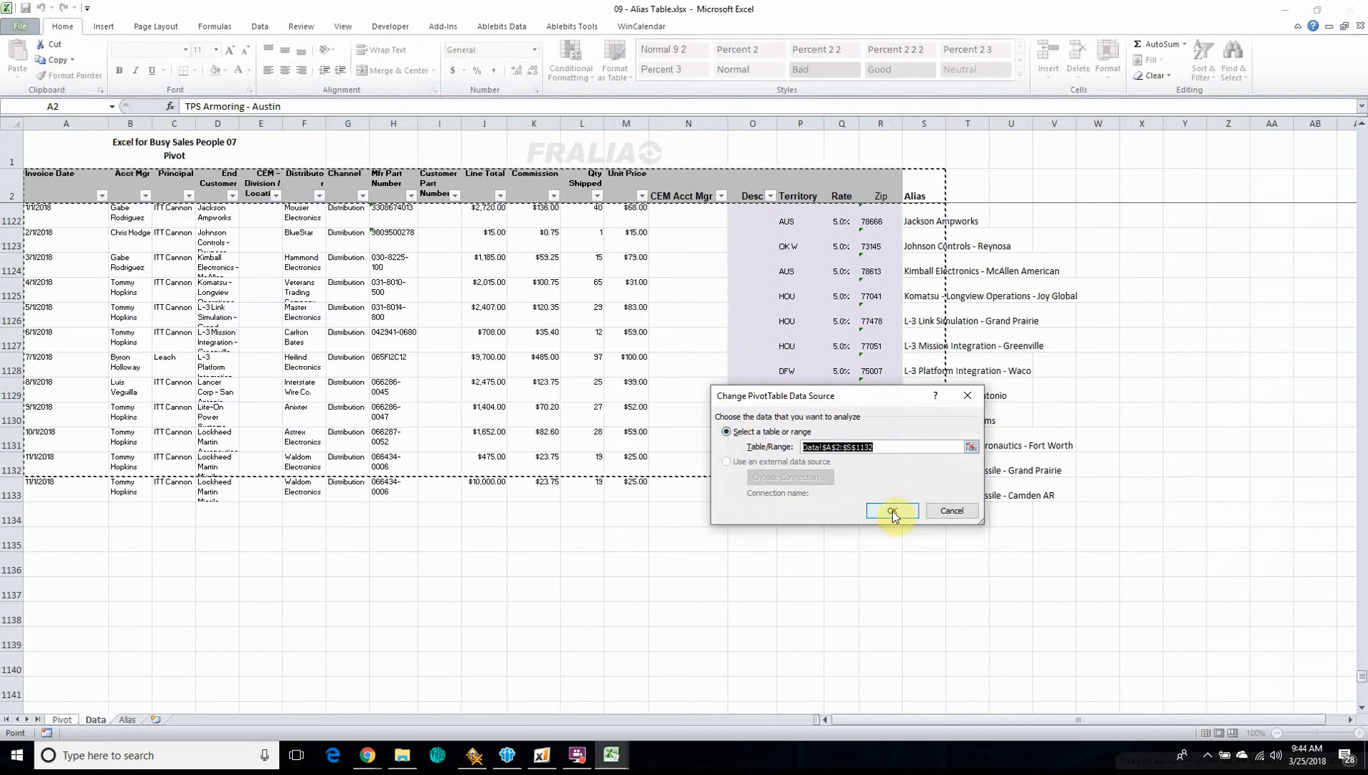
drag(868, 396, 939, 519)
drag(1003, 555, 1246, 522)
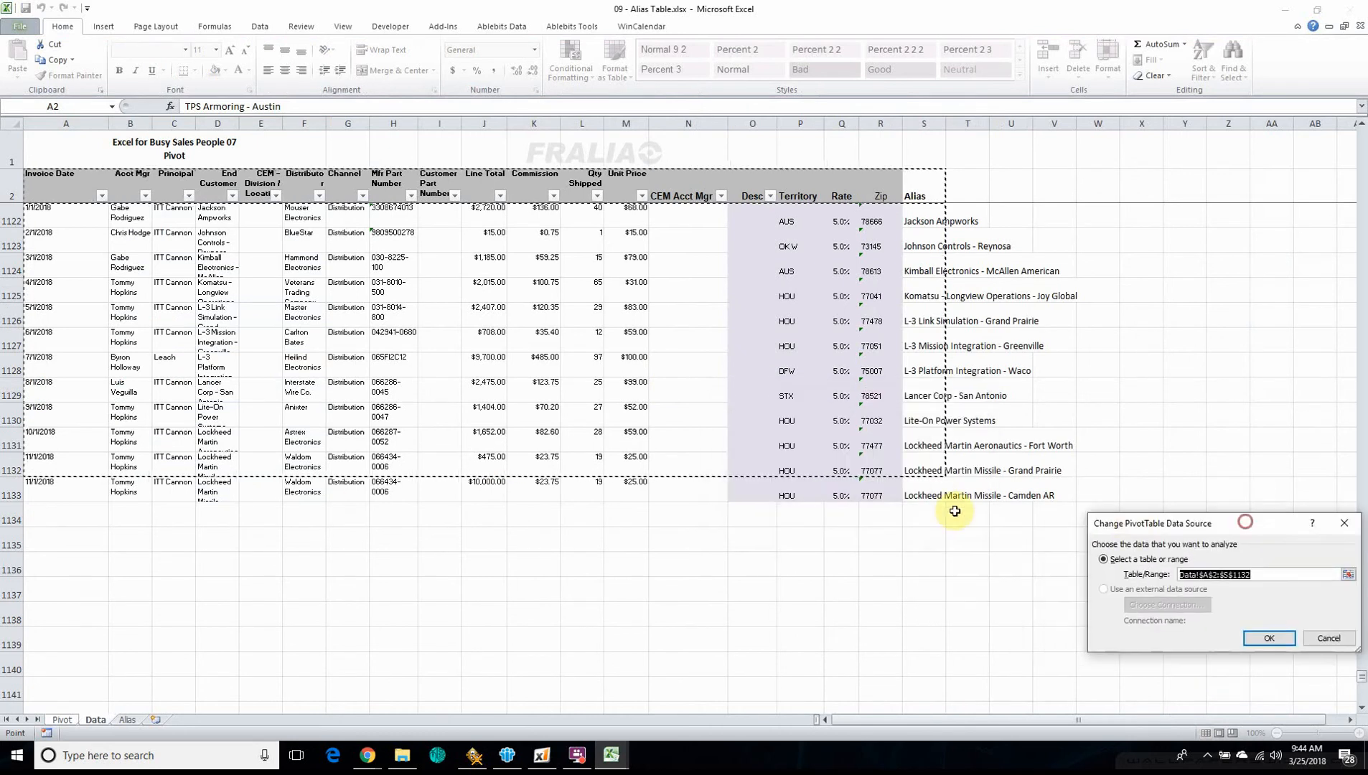
shift+click(922, 492)
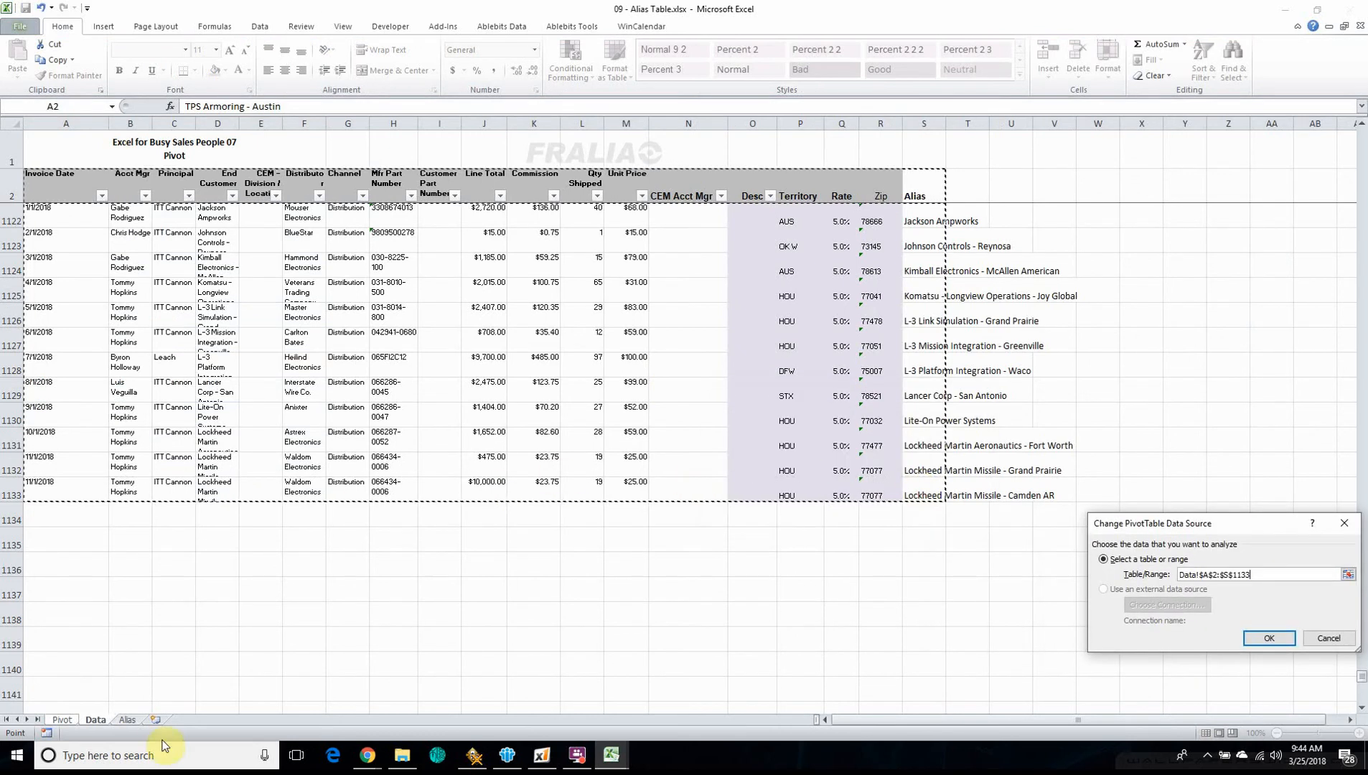
click(1269, 638)
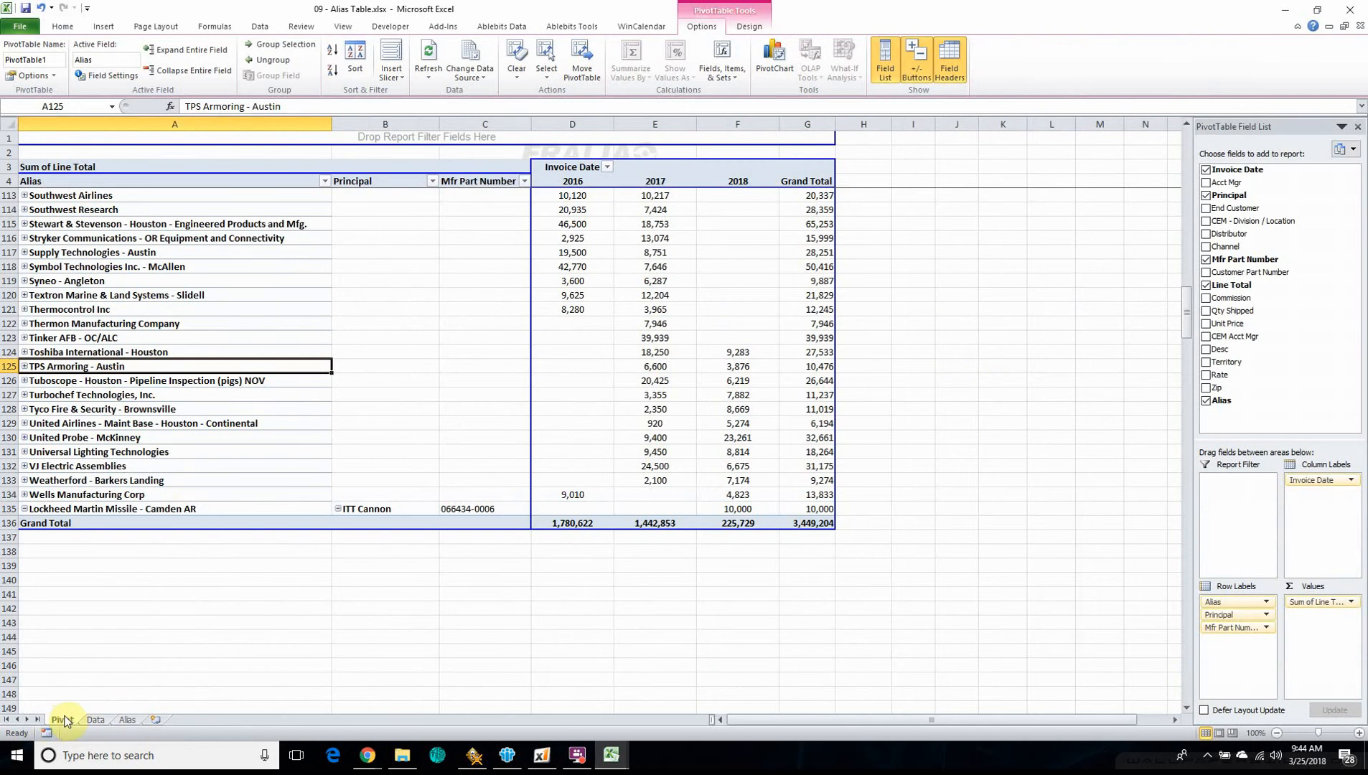
Refresh the pivot table on the Pivot sheet
click(197, 325)
click(434, 68)
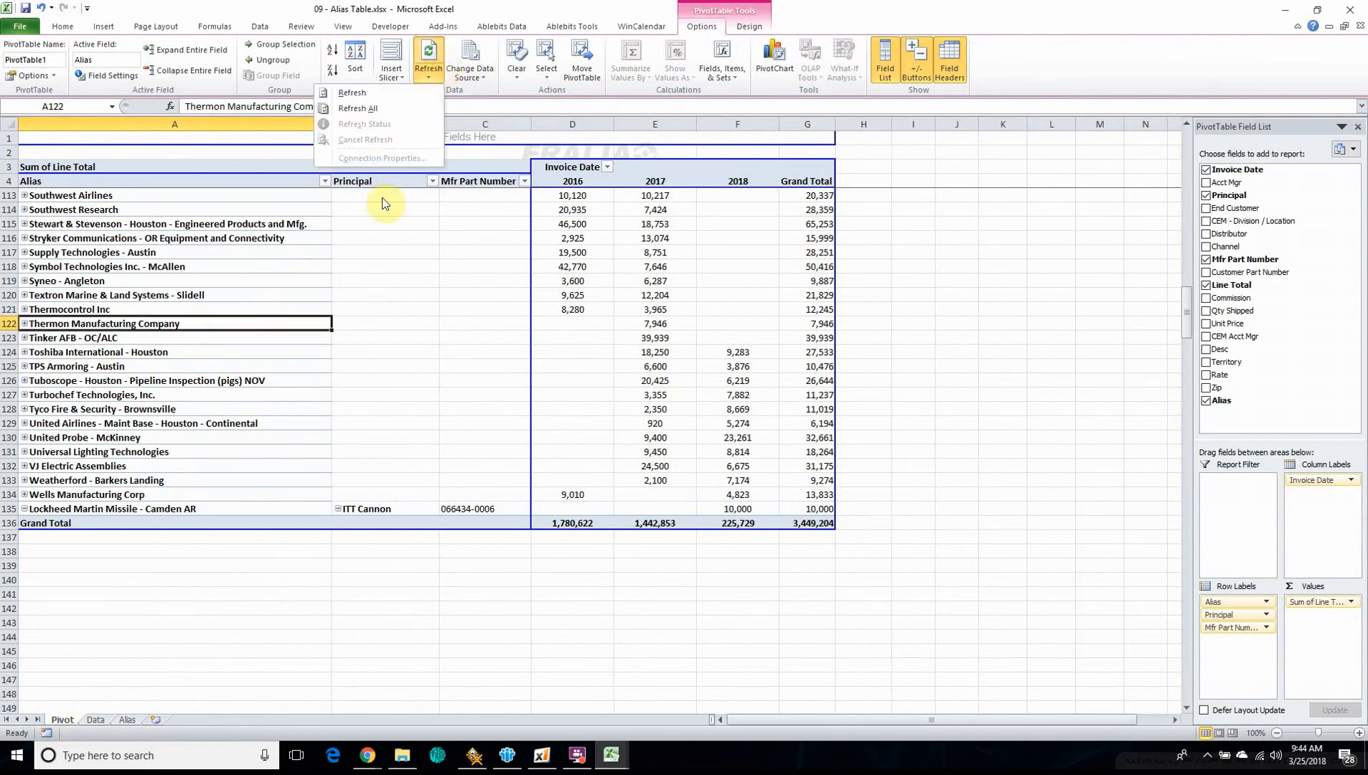
click(352, 94)
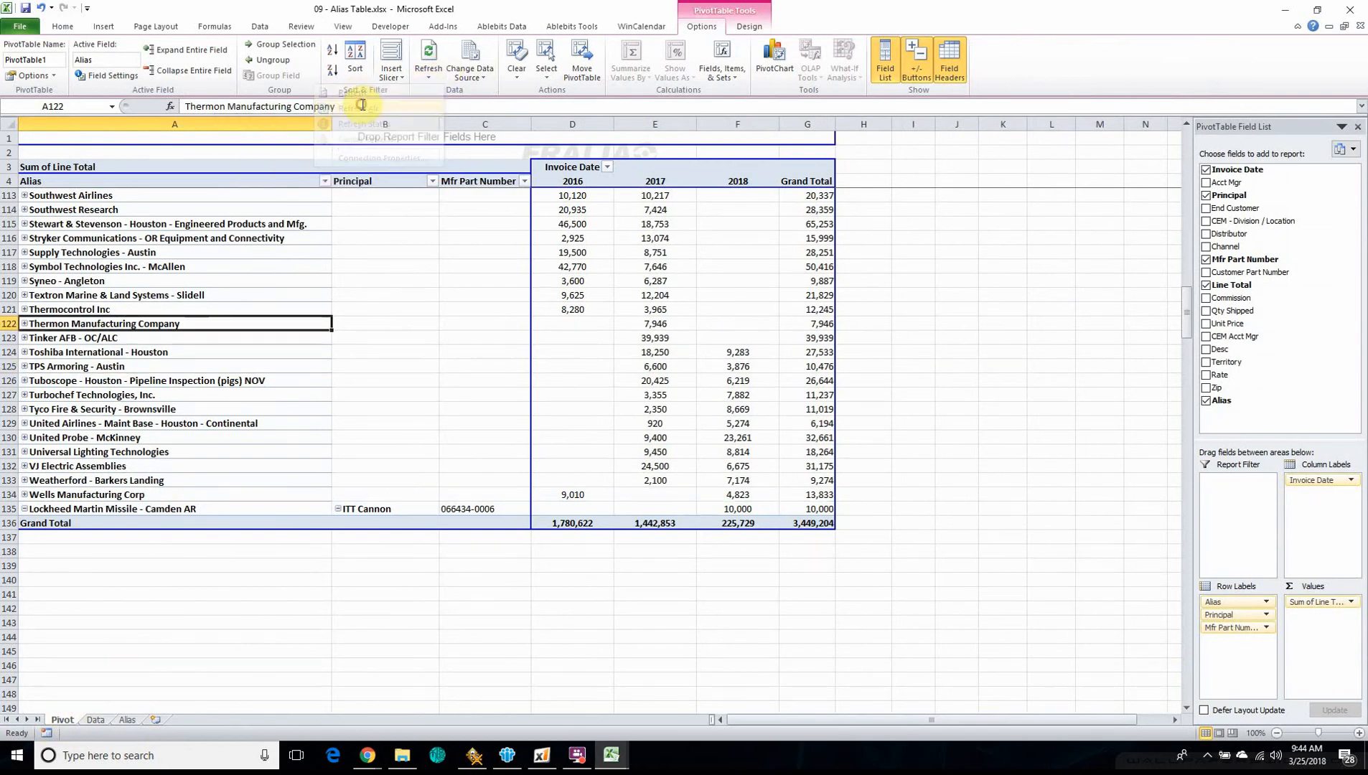
Sort the pivot table's aliases by Grand Total from largest to smallest
scroll(208, 299, up, 20)
scroll(203, 302, up, 15)
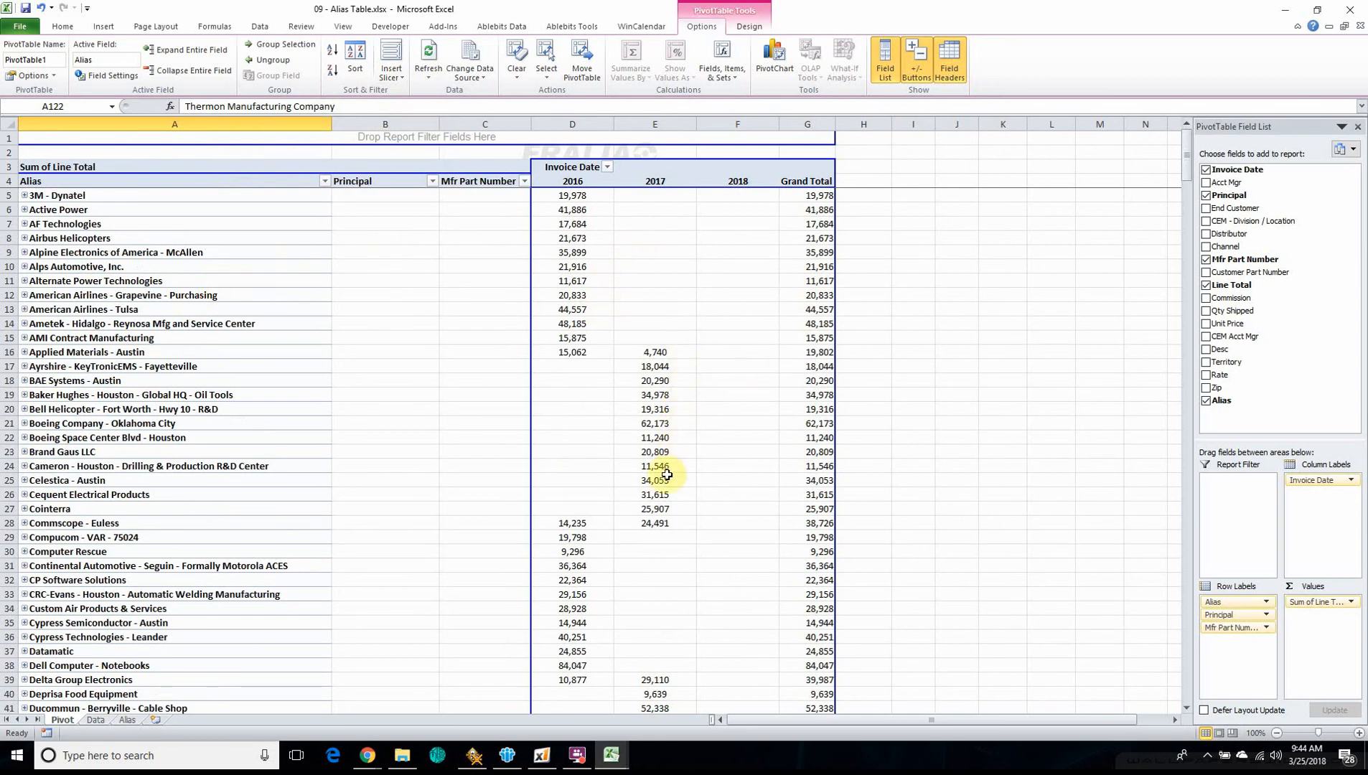
scroll(497, 475, down, 8)
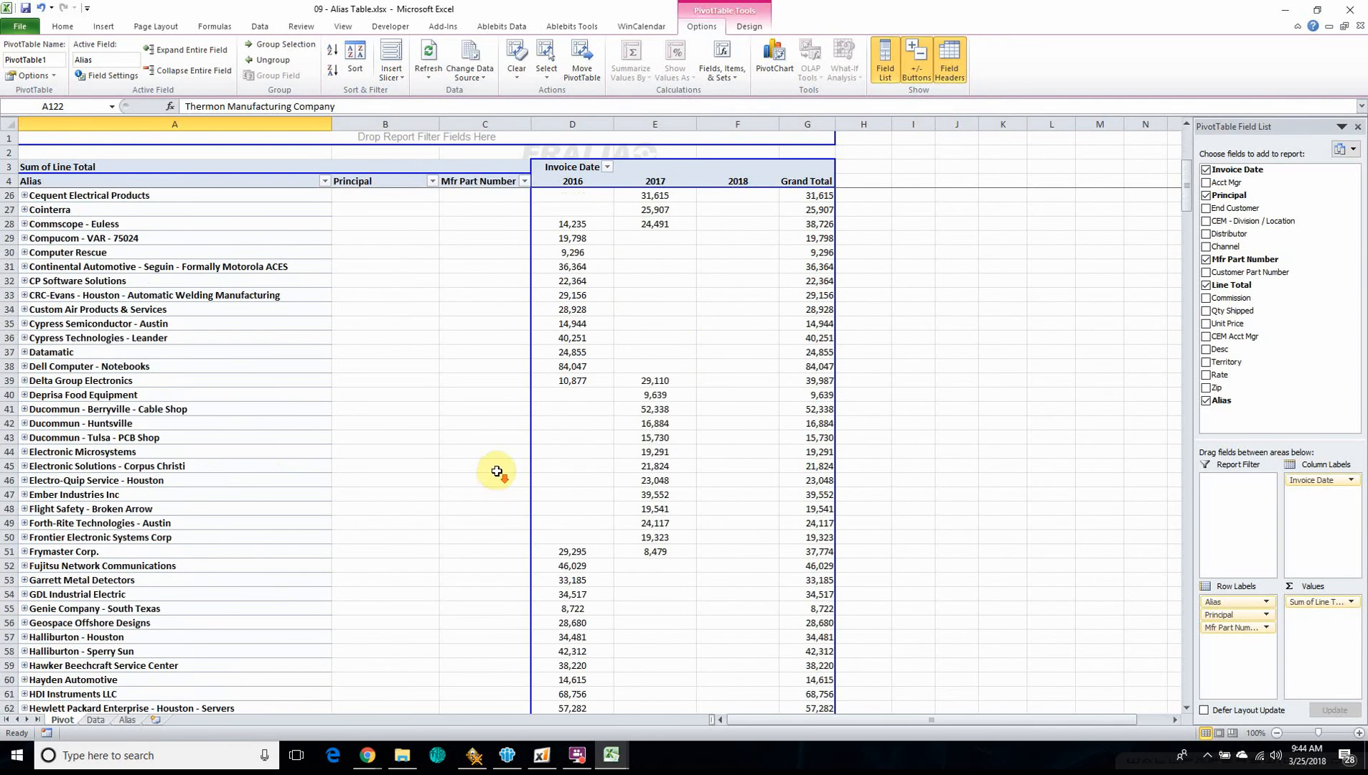
scroll(495, 471, up, 8)
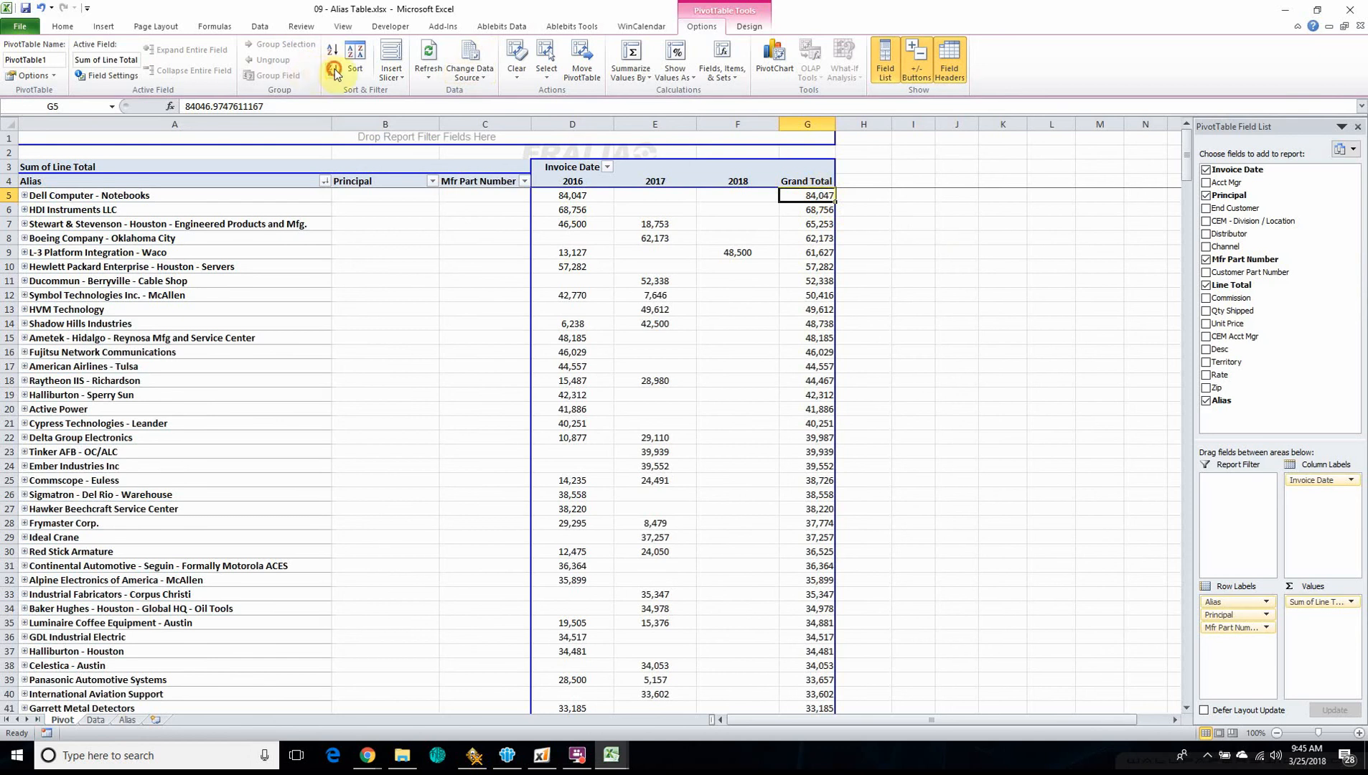
Collapse the Lockheed Martin Missile - Camden AR alias in the pivot table and select its row from Alias through Grand Total
scroll(804, 373, down, 20)
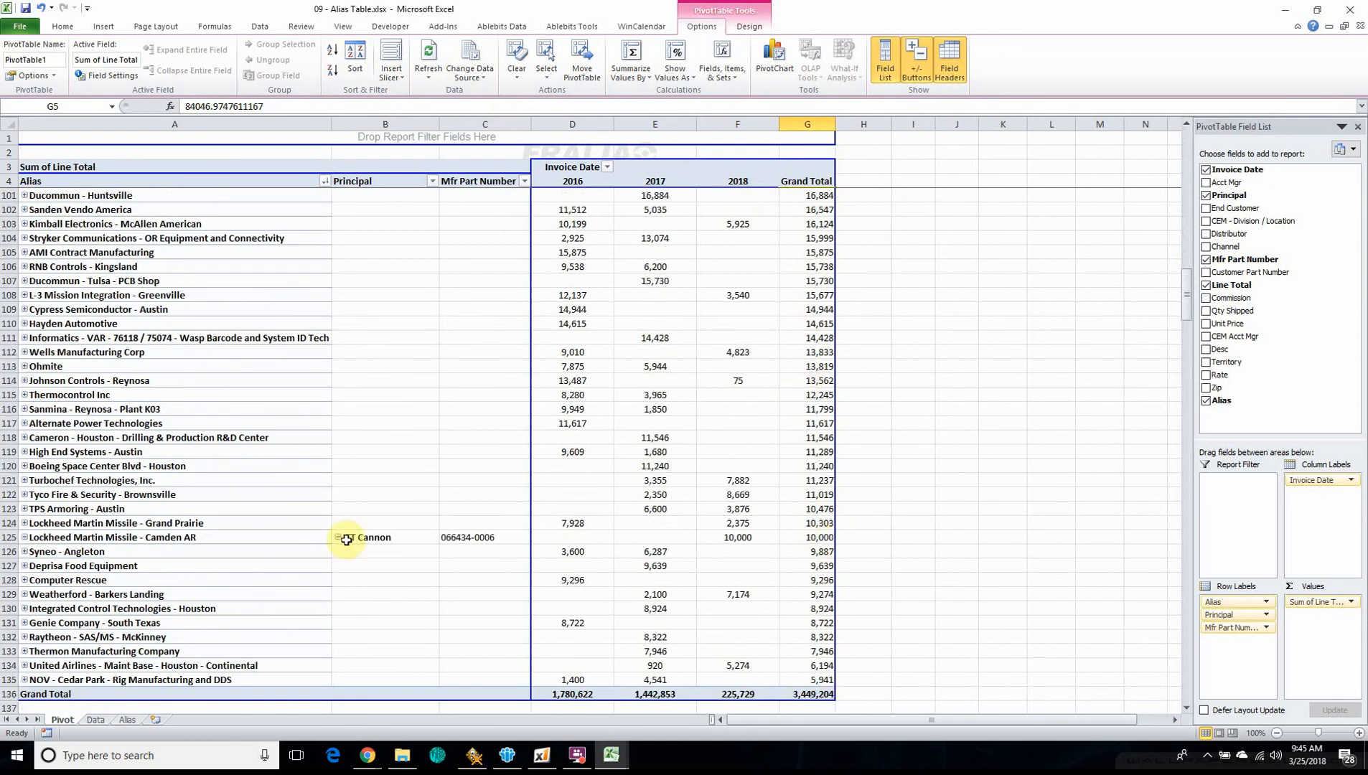
click(24, 537)
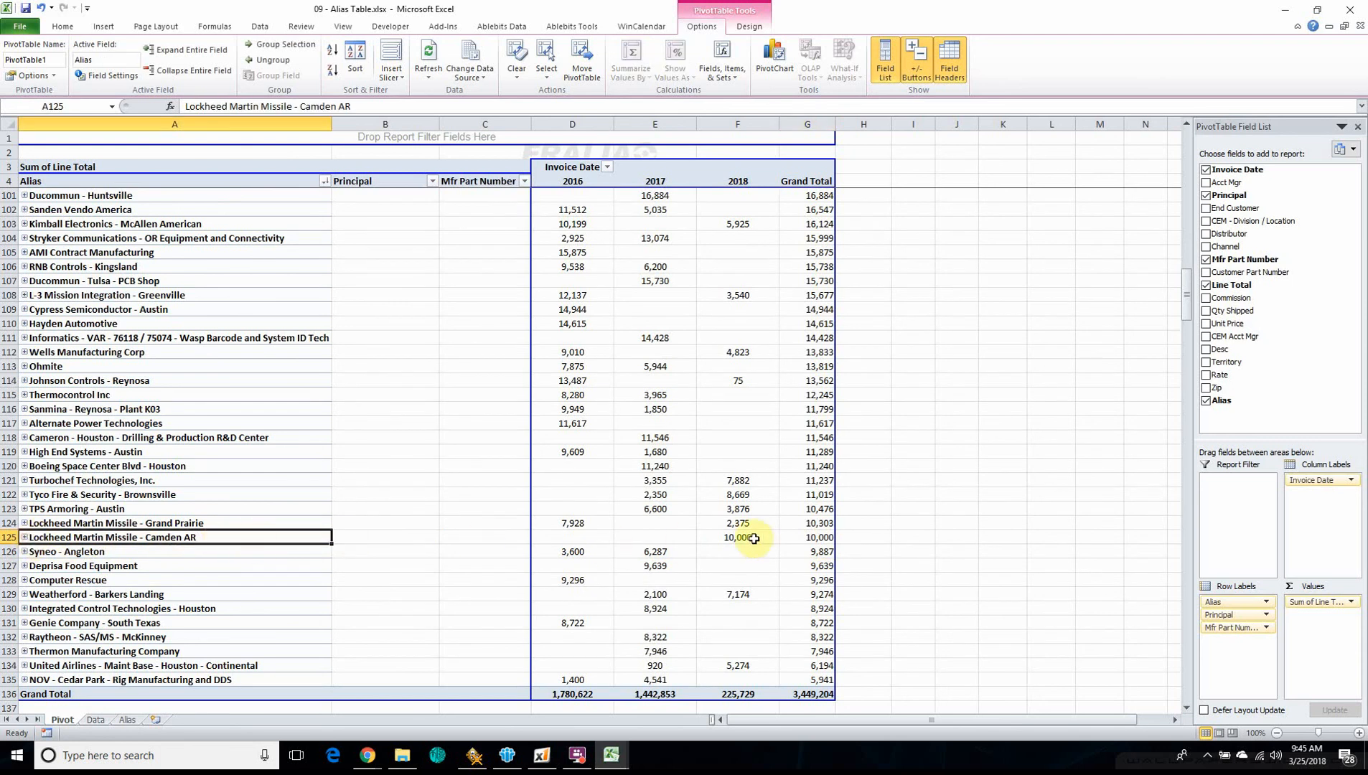
drag(804, 540, 16, 530)
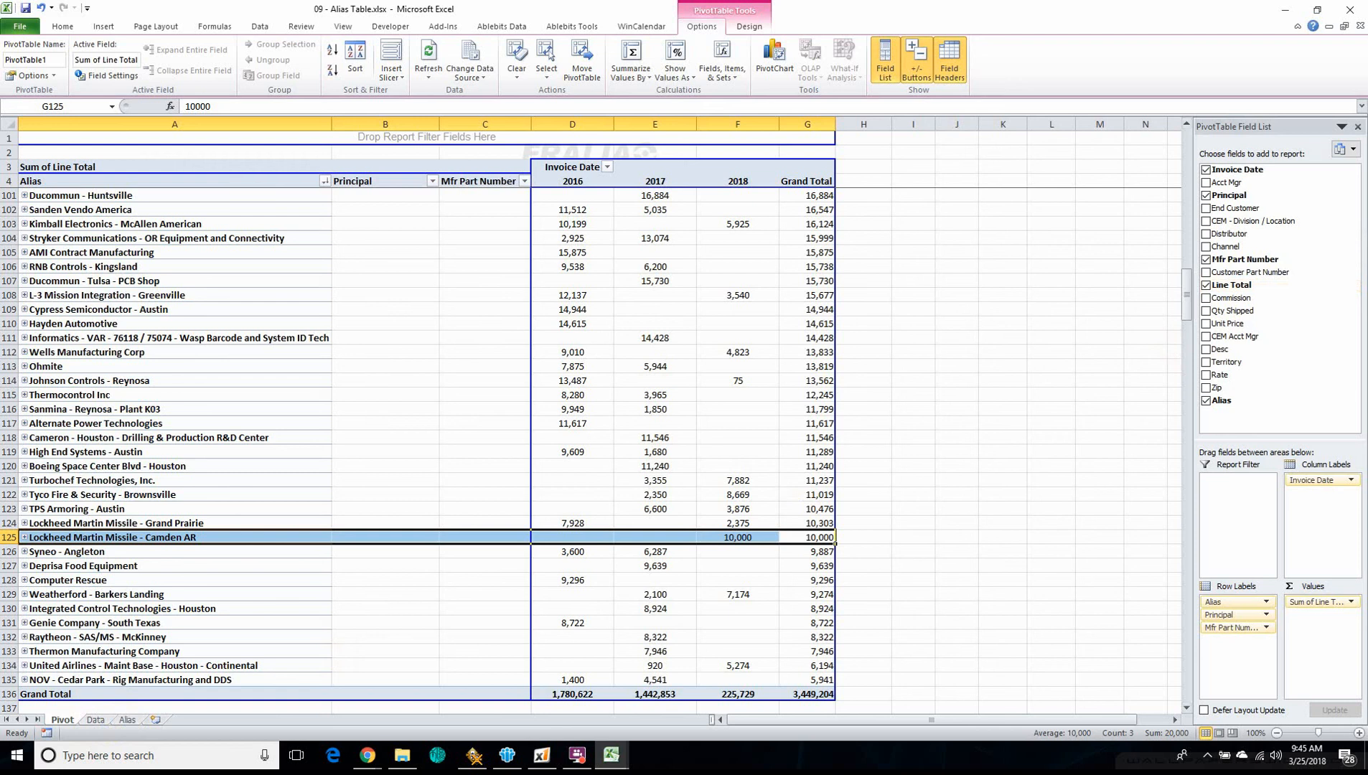
Switch to the 00 - Excel Class - Outline workbook to view the course outline
mouse_move(615, 755)
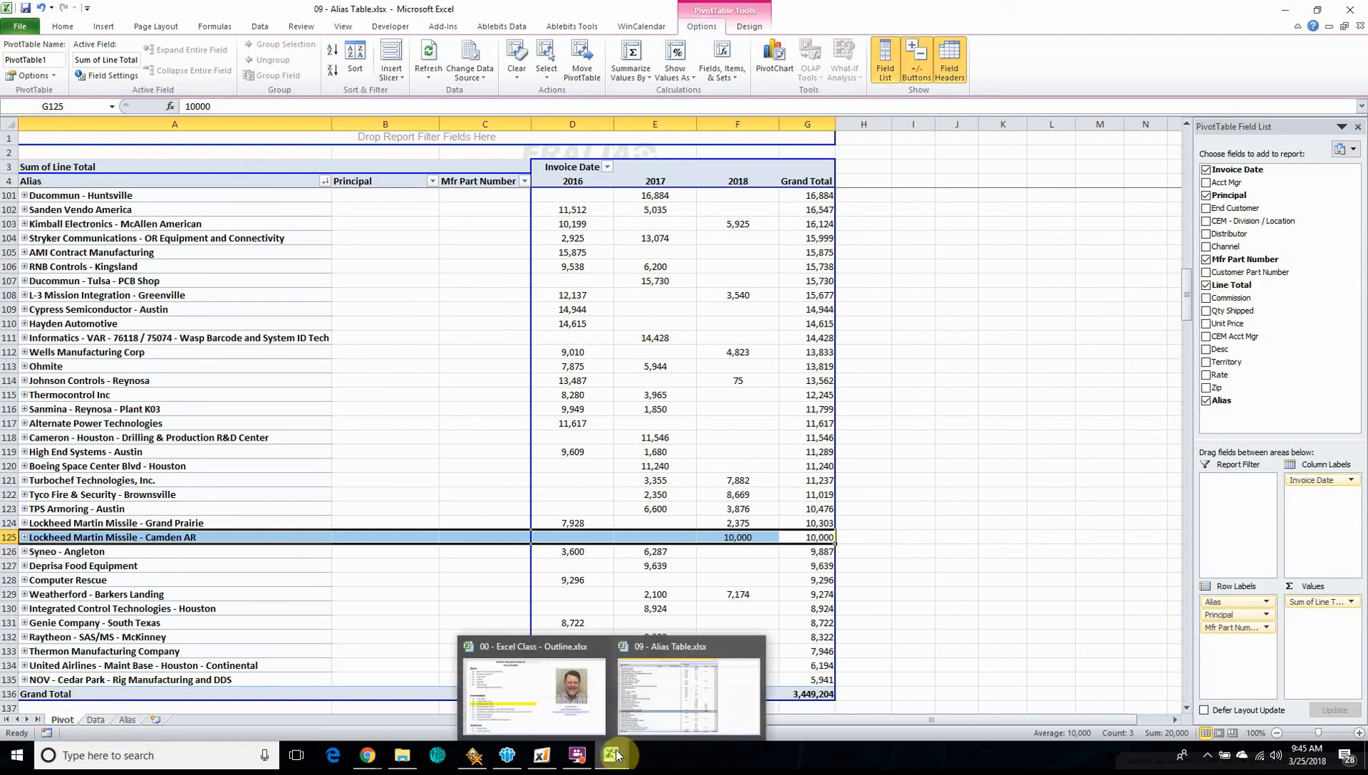
click(547, 721)
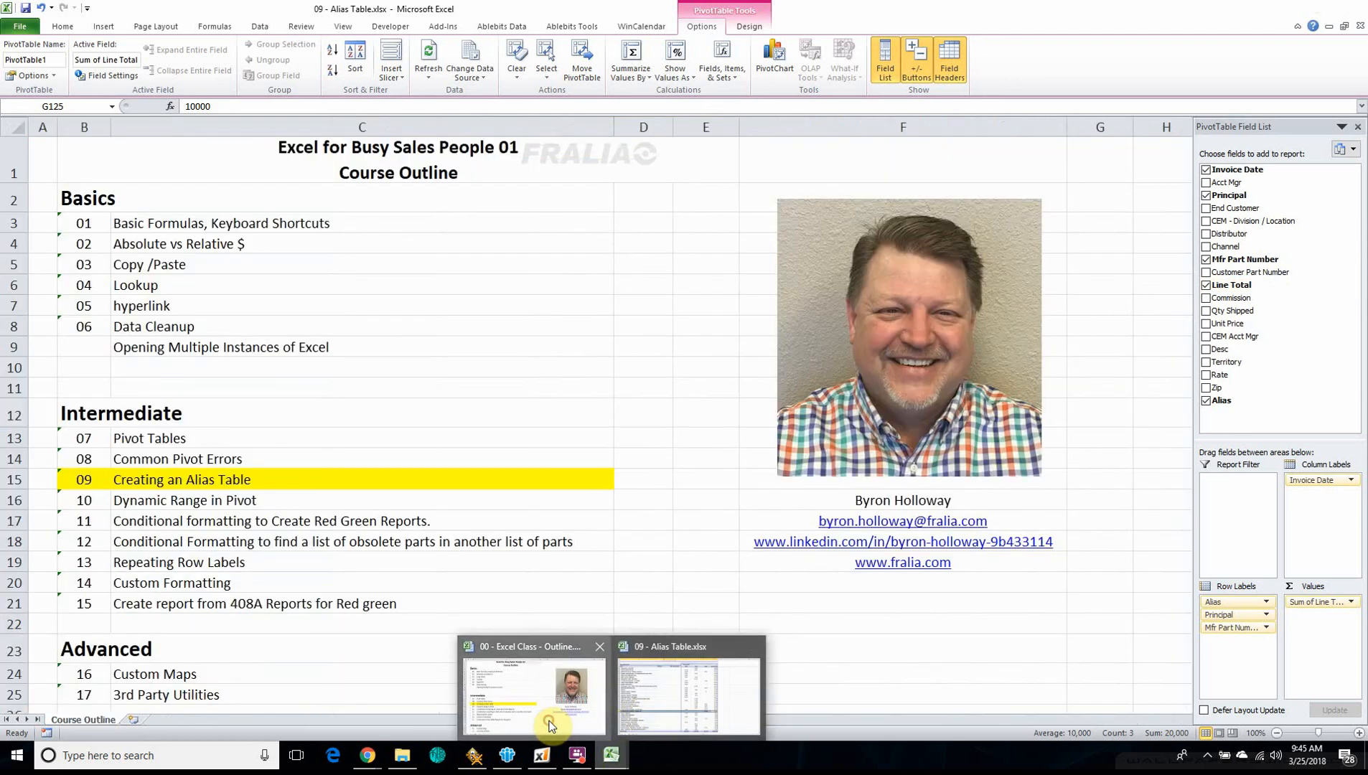